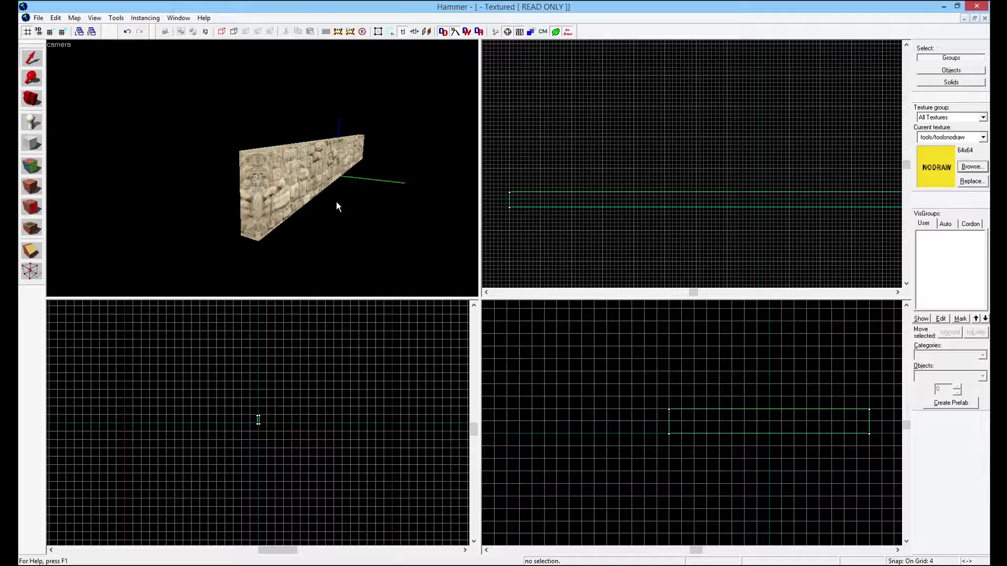
Step: Examine the stone wall from several distances and angles in the 3D camera view
key("z")
key("w")
key("s")
mouse_move(262, 168)
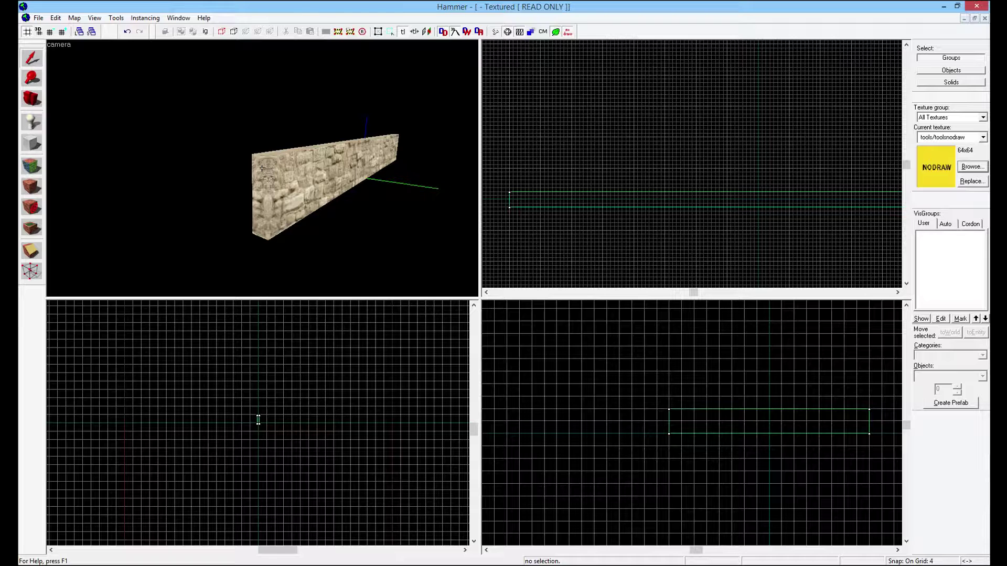
key("shift+w")
key("shift+d")
key("s")
key("d")
key("a")
key("z")
Step: Select the stone wall brush to check its length and thickness in the top view, and clear the selection
left_click(265, 169)
key("ctrl+z")
key("shift+s")
left_click(296, 189)
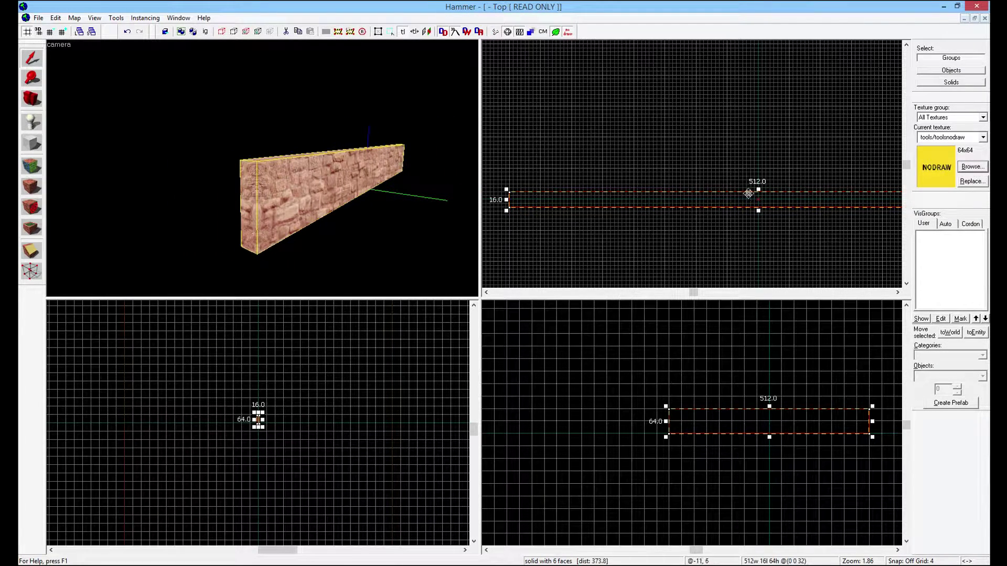
scroll(600, 211, "down", 1)
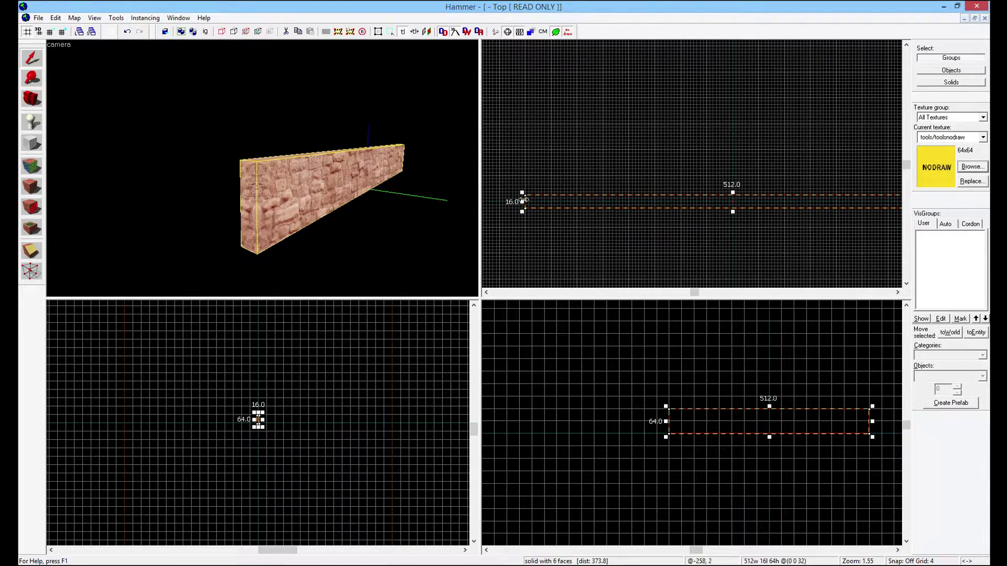
left_click(385, 221)
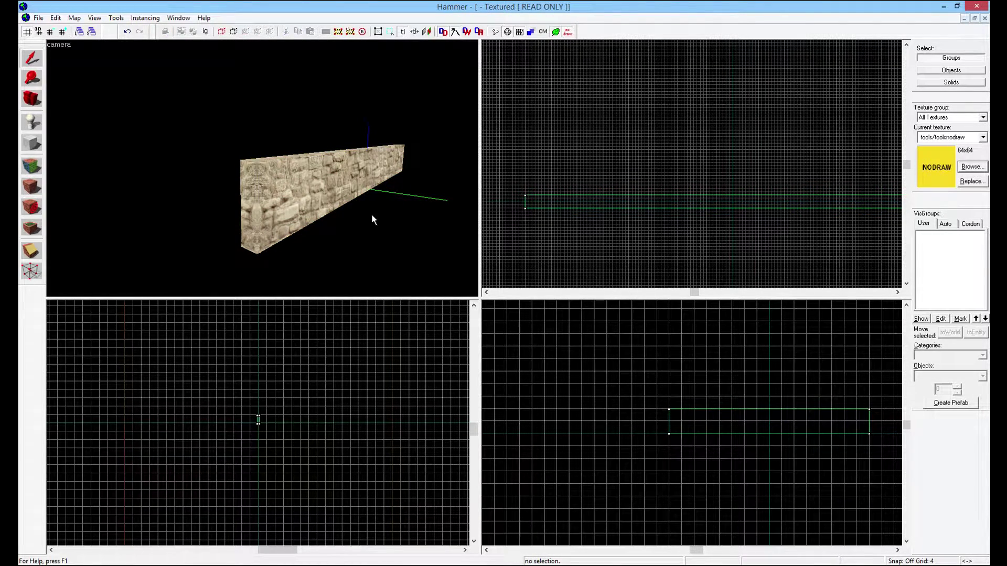
Step: Select the stone wall brush again and check its length and height in the side view
left_click(310, 194)
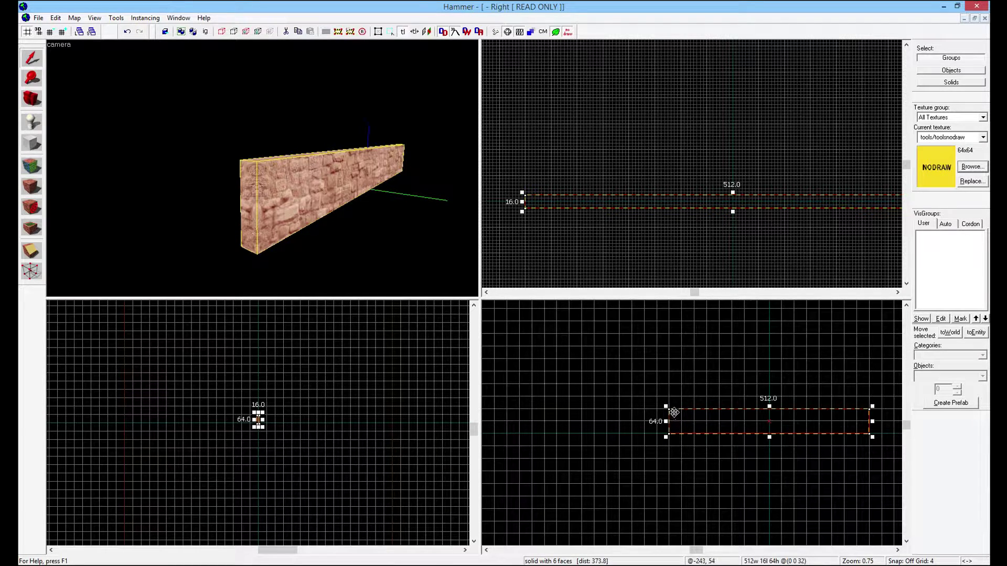
scroll(658, 425, "up", 4)
scroll(664, 421, "down", 3)
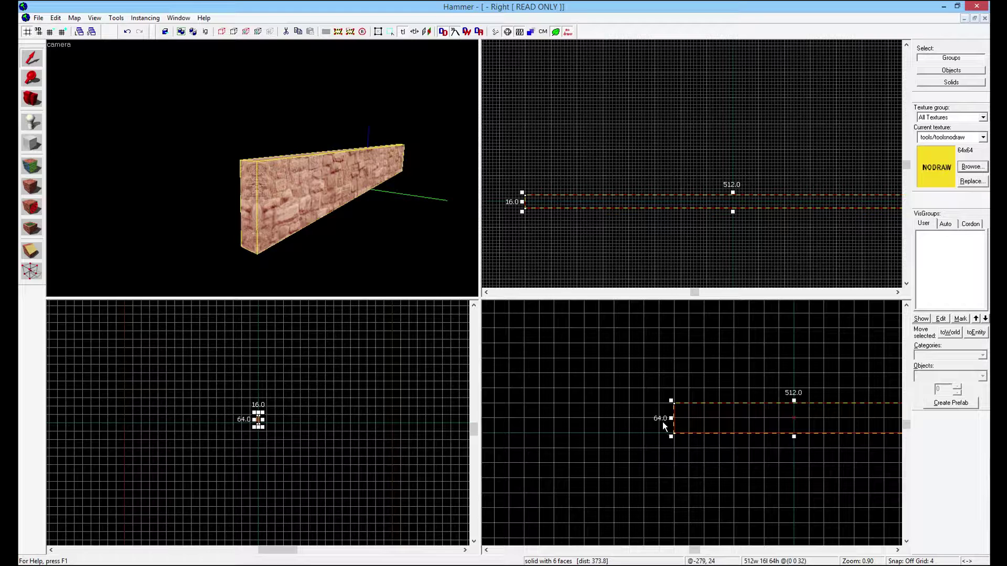
scroll(263, 168, "up", 2)
scroll(263, 169, "up", 4)
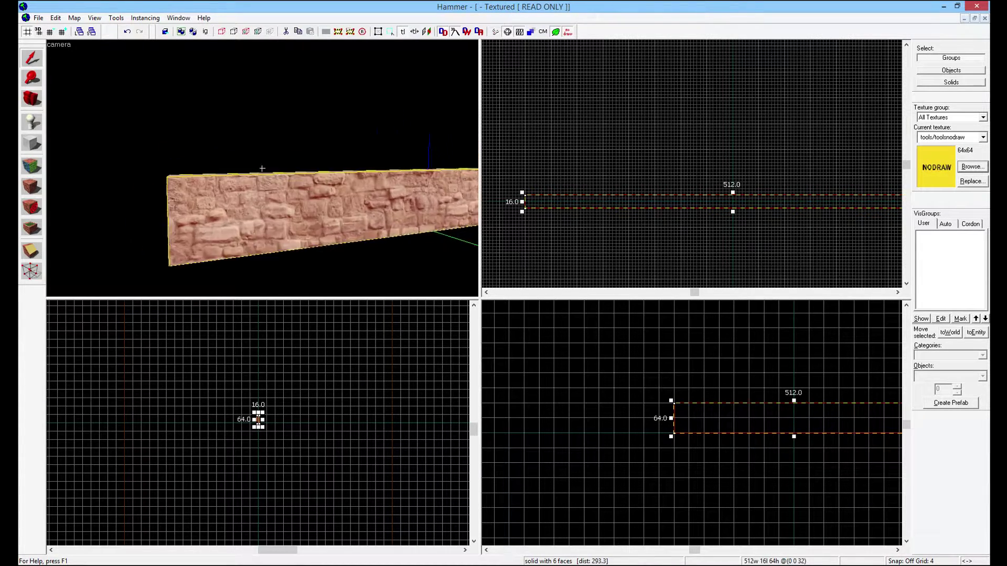
Step: Examine the selected wall's stone texture up close, from a distance, and from slightly above in the camera view
scroll(263, 169, "down", 5)
scroll(262, 168, "up", 5)
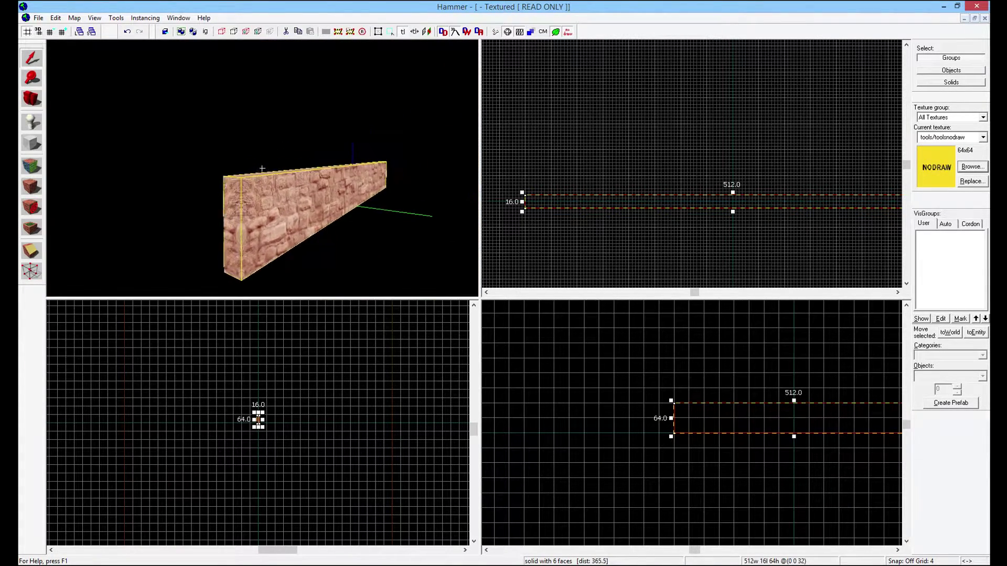
scroll(262, 168, "down", 3)
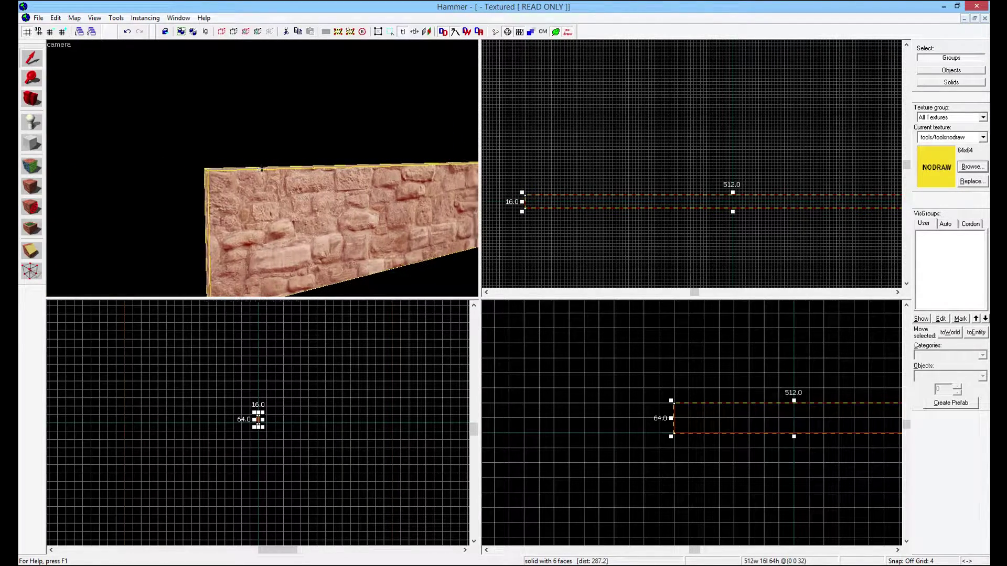
key("w")
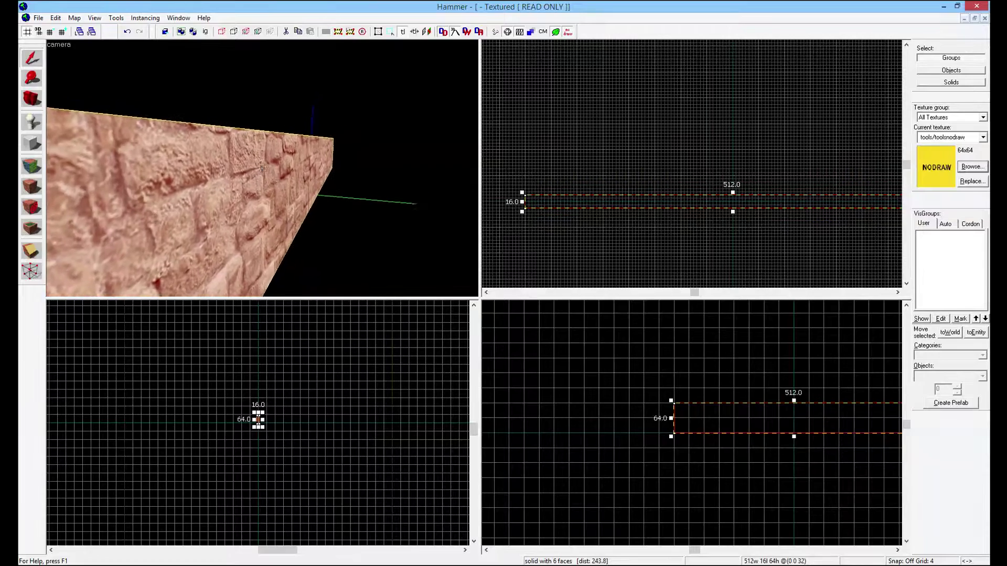
key("s")
scroll(262, 168, "up", 6)
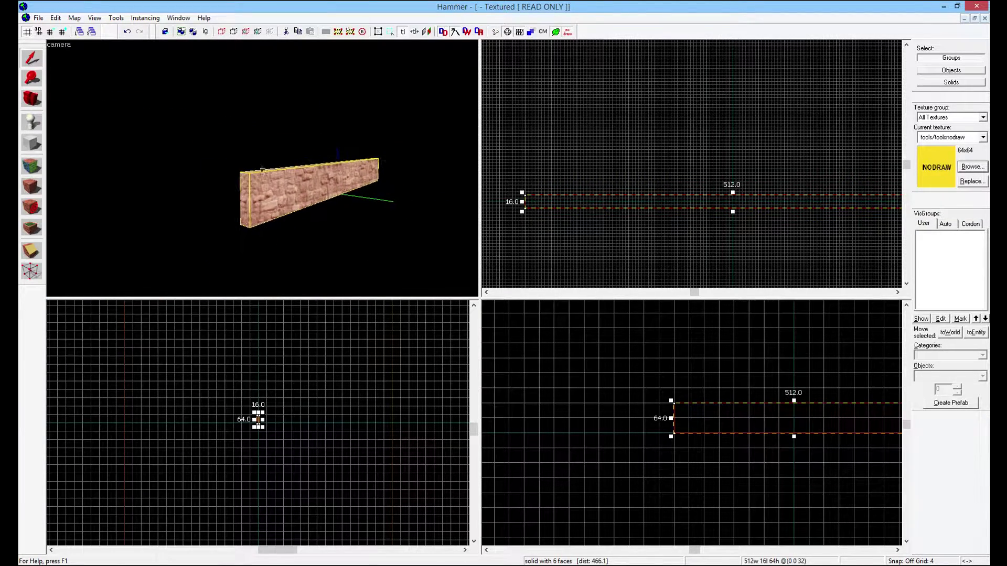
scroll(262, 168, "down", 5)
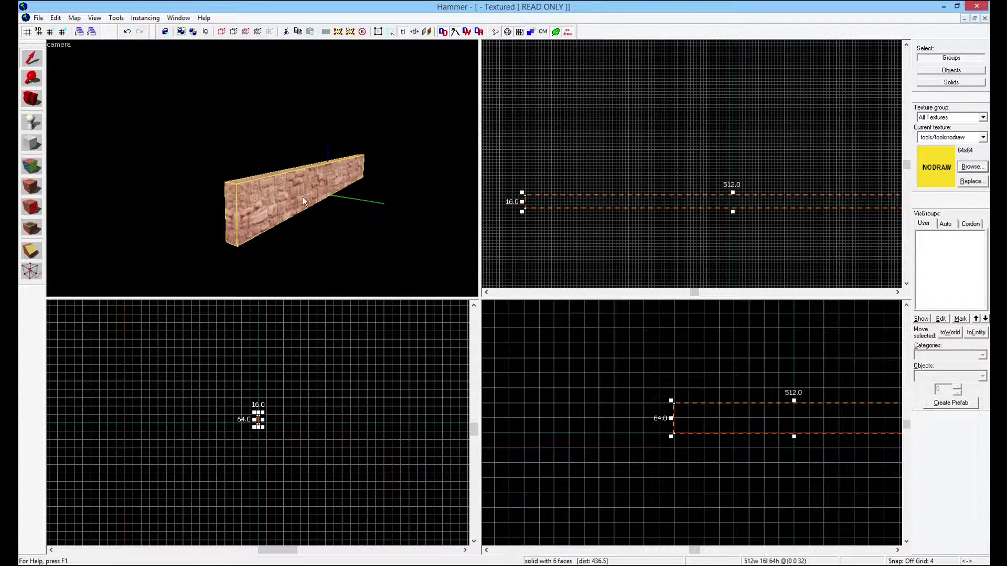
key("z")
key("a")
key("d")
key("w")
key("a")
key("w")
key("d")
key("s")
key("w")
key("a")
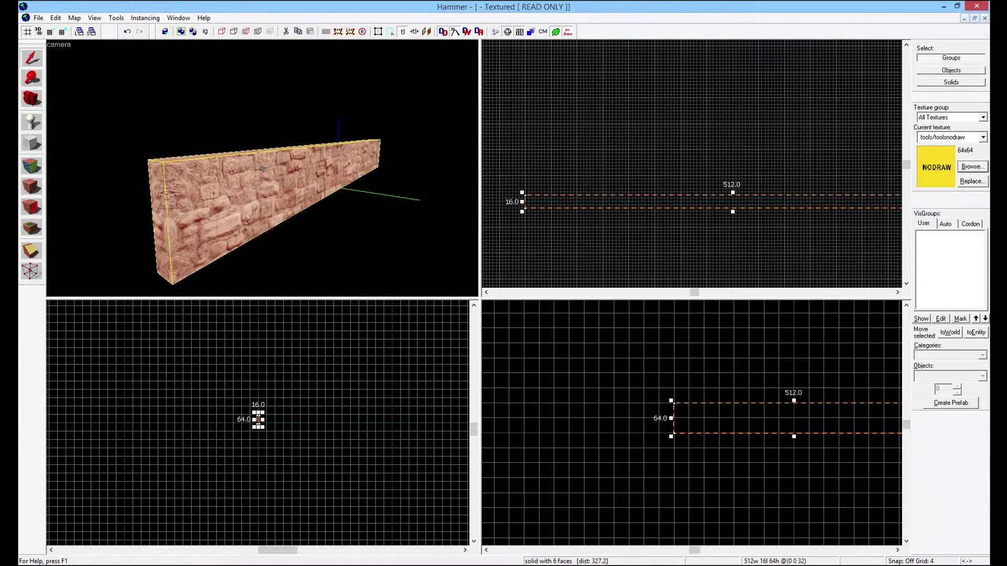
left_click_drag(262, 168, 262, 169)
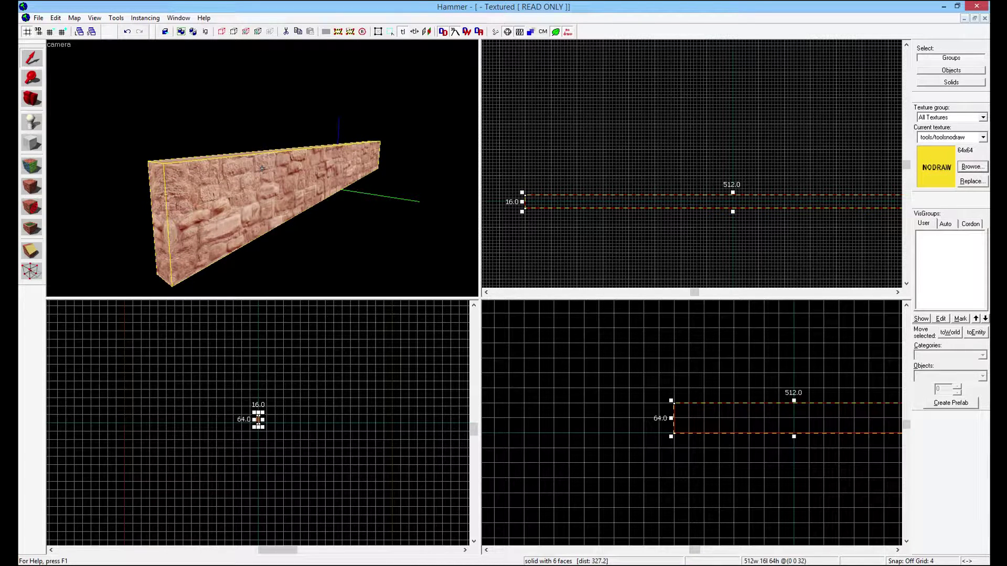
left_click_drag(262, 168, 262, 169)
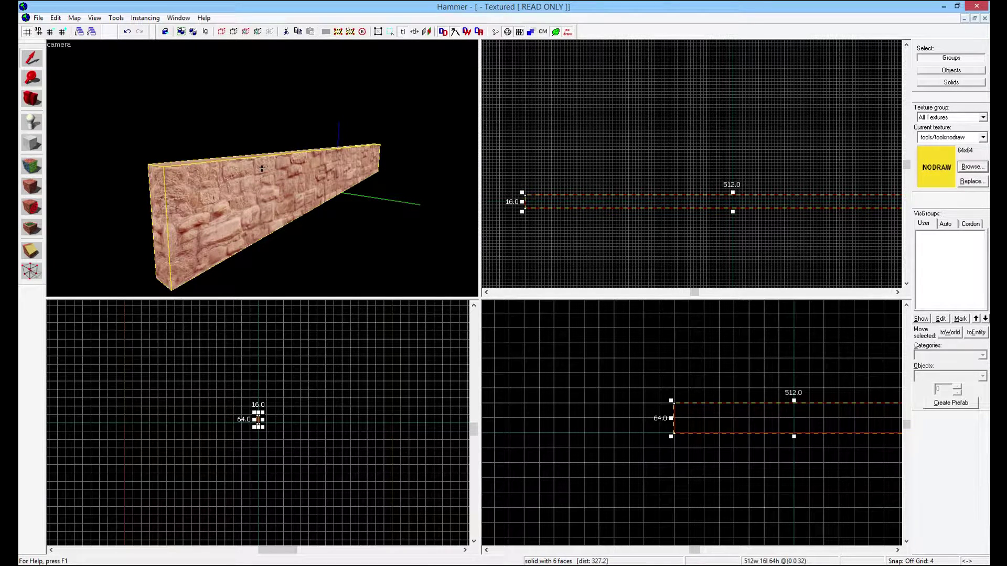
left_click_drag(262, 168, 262, 168)
key("w")
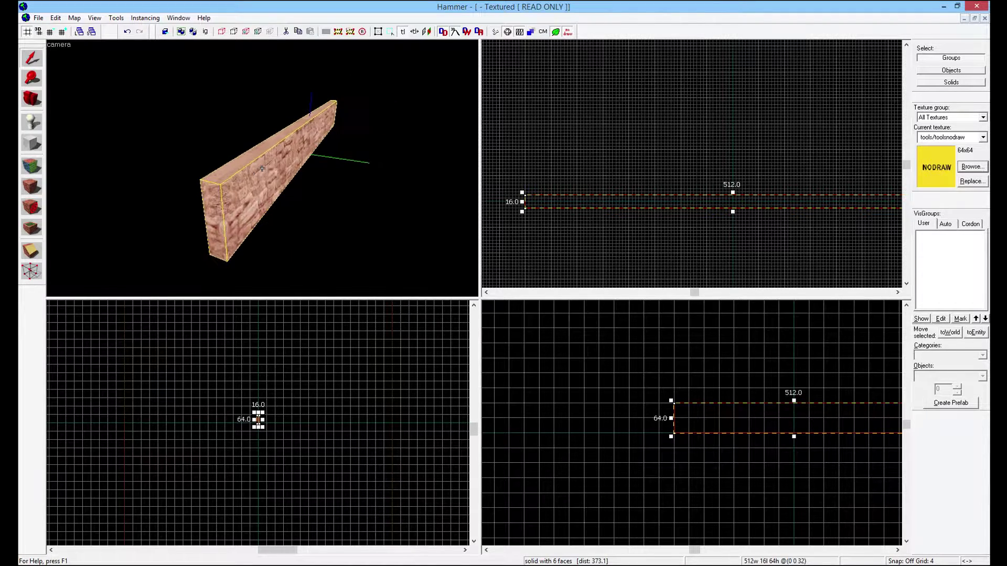
key("w")
key("s")
left_click_drag(262, 169, 263, 168)
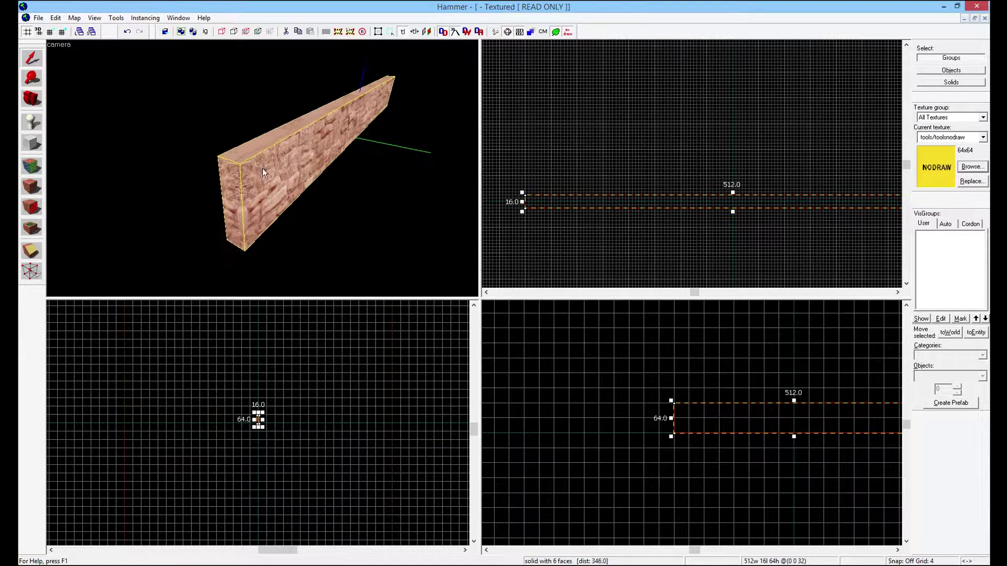
Step: Deselect the wall and inspect the unhighlighted stone texture along both of its long sides
left_click(335, 209)
key("z")
key("w")
key("s")
key("w")
key("d")
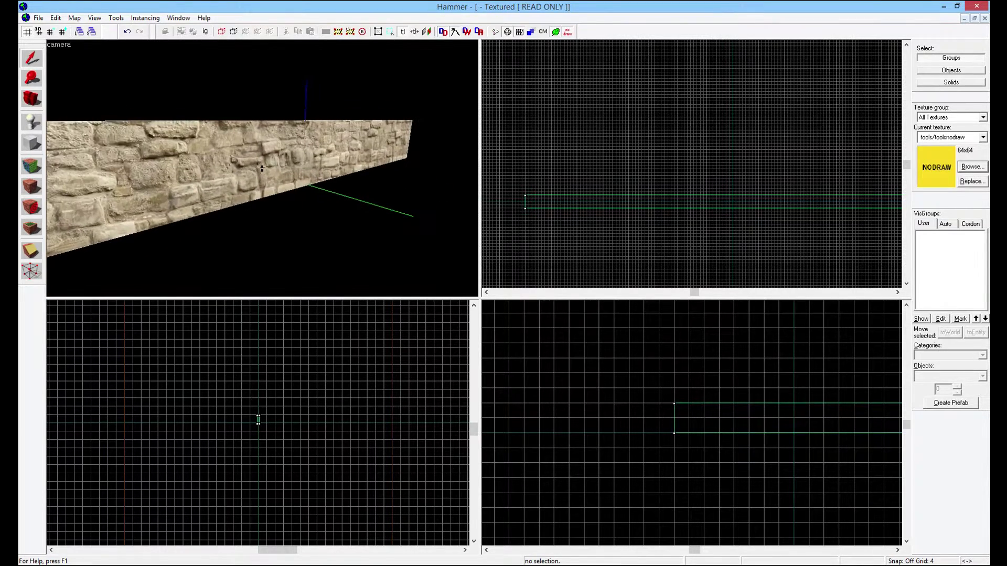
key("d")
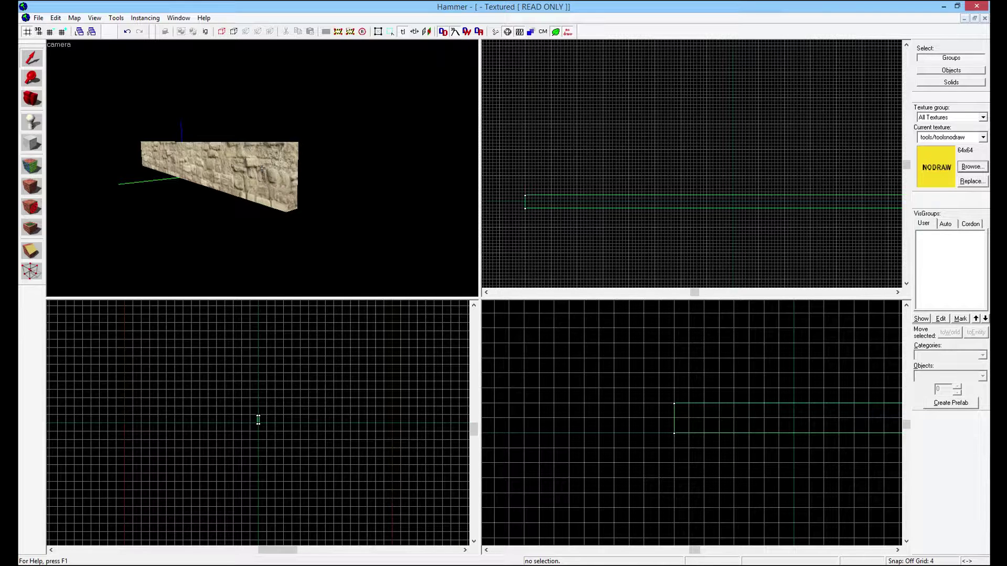
key("w")
key("s")
key("a")
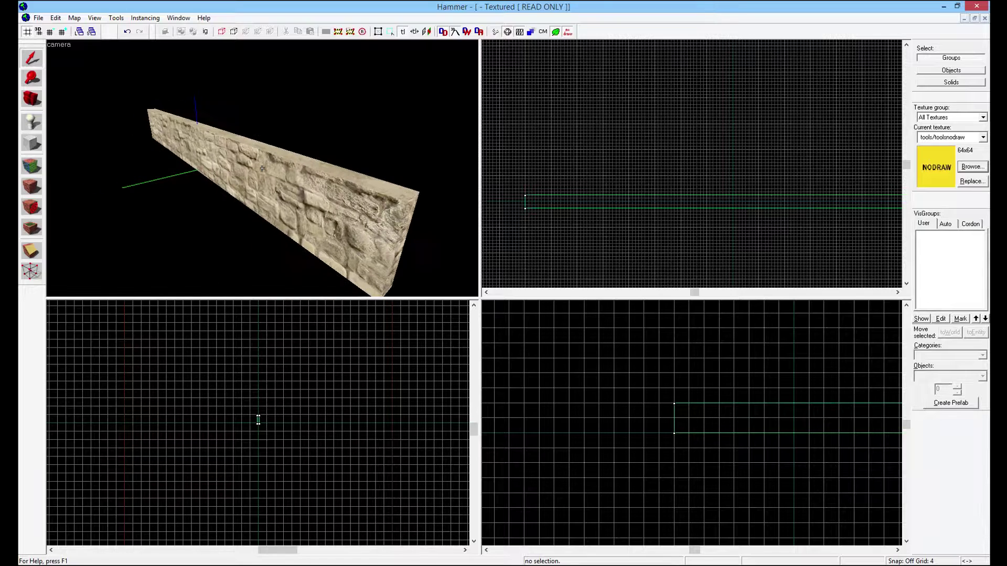
key("Up")
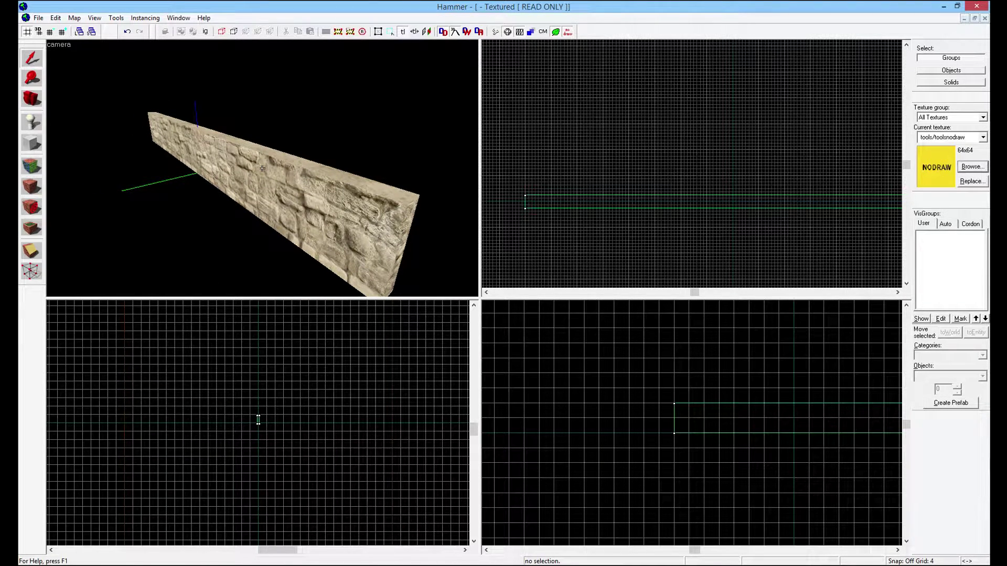
key("a")
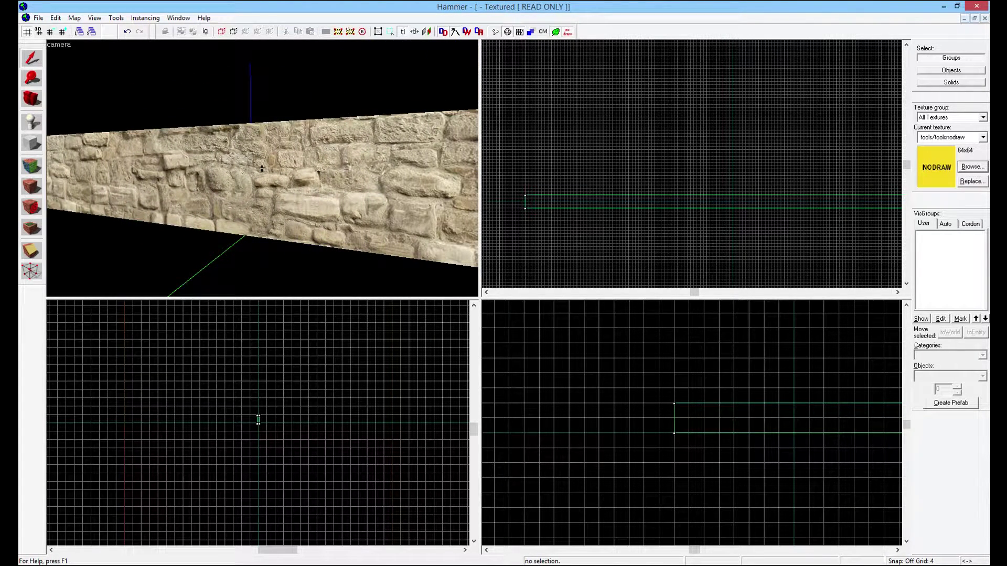
key("Up")
key("d")
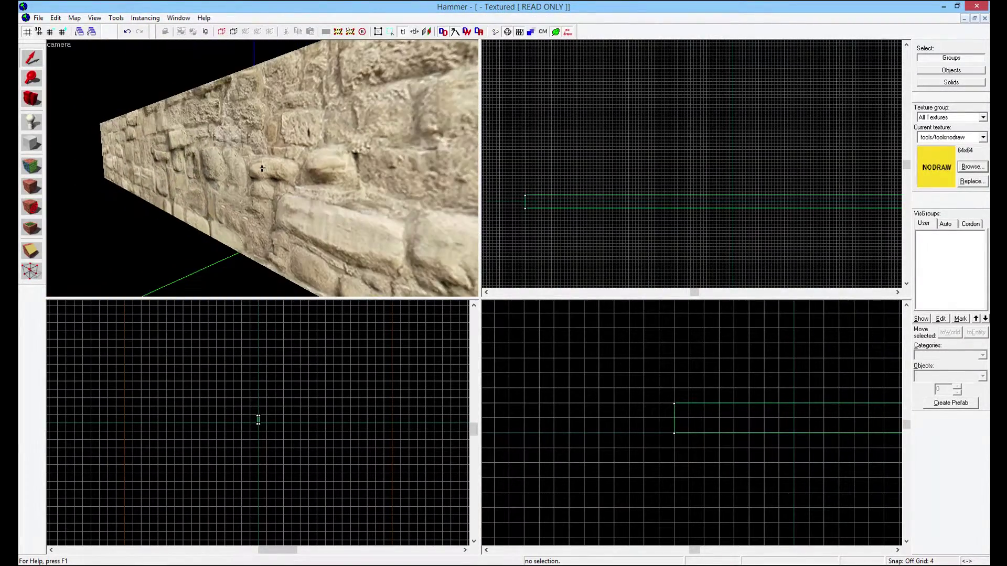
key("Down")
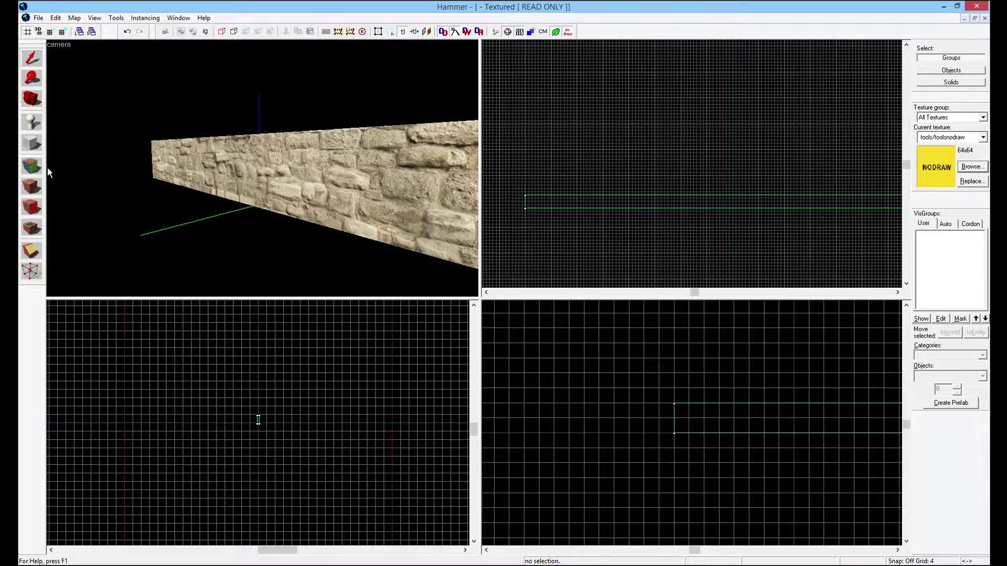
Step: Start face texture editing and select the wall's long stone-brick face
left_click(31, 167)
left_click(269, 171)
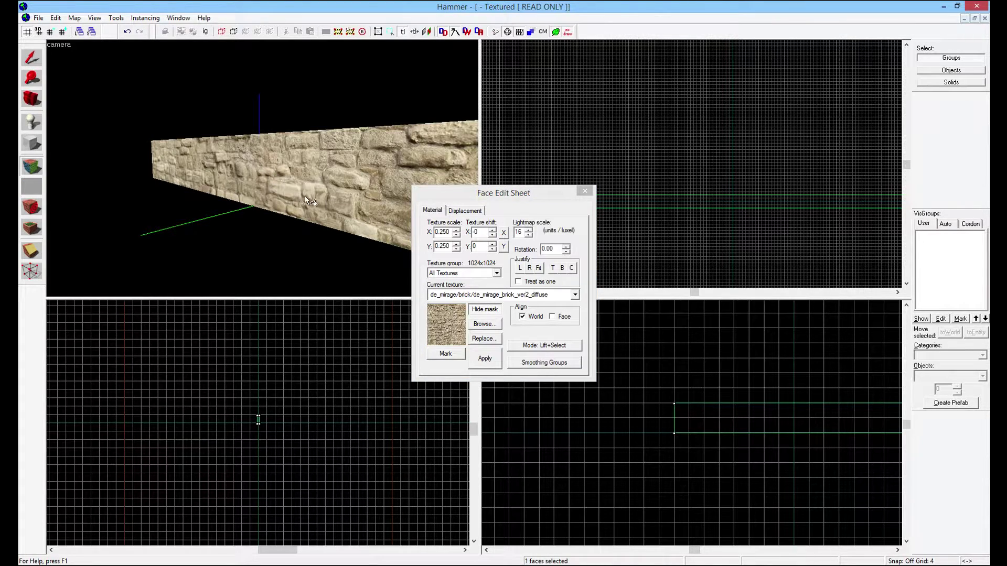
key("z")
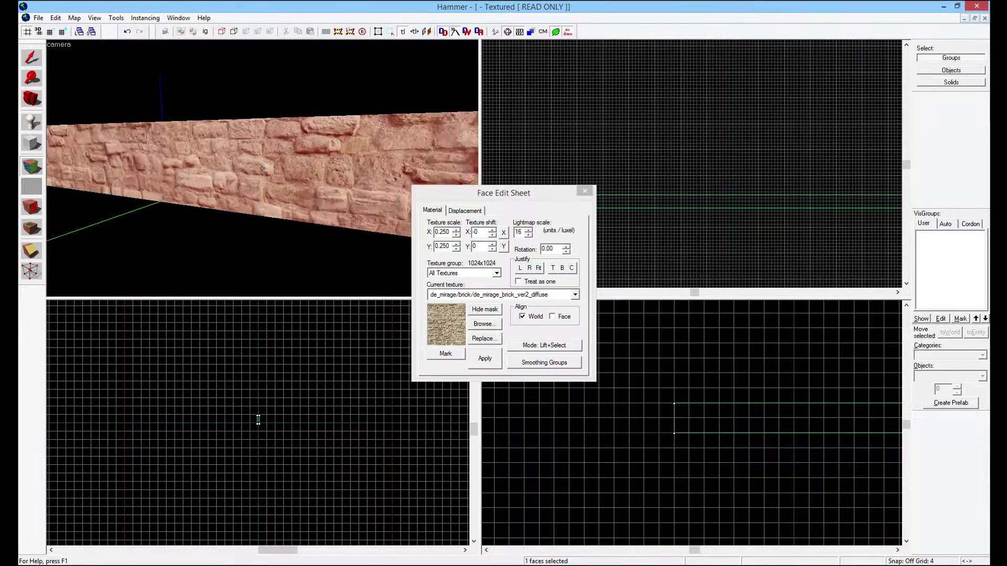
key("s")
key("w")
key("Up")
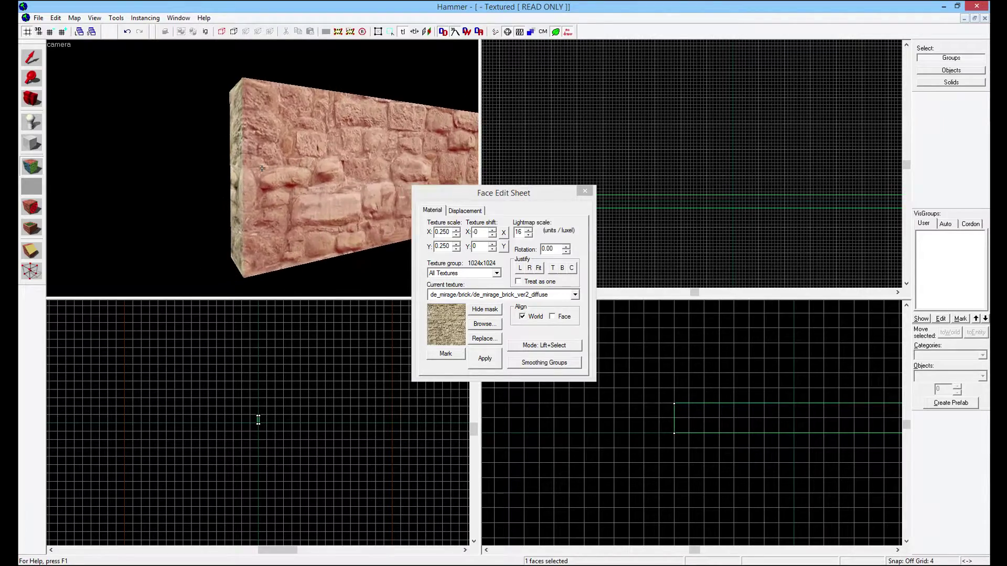
key("s")
key("w")
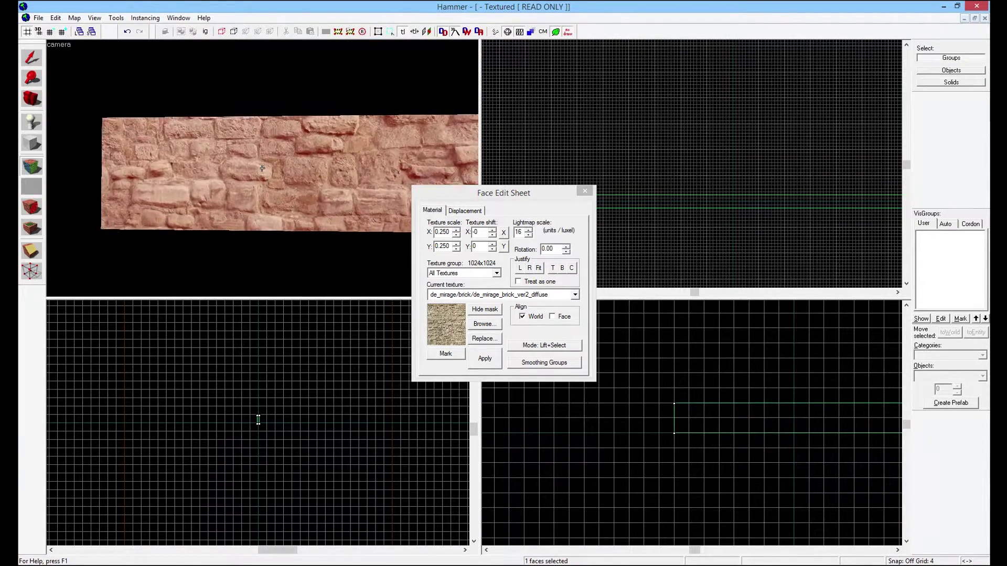
key("w")
key("z")
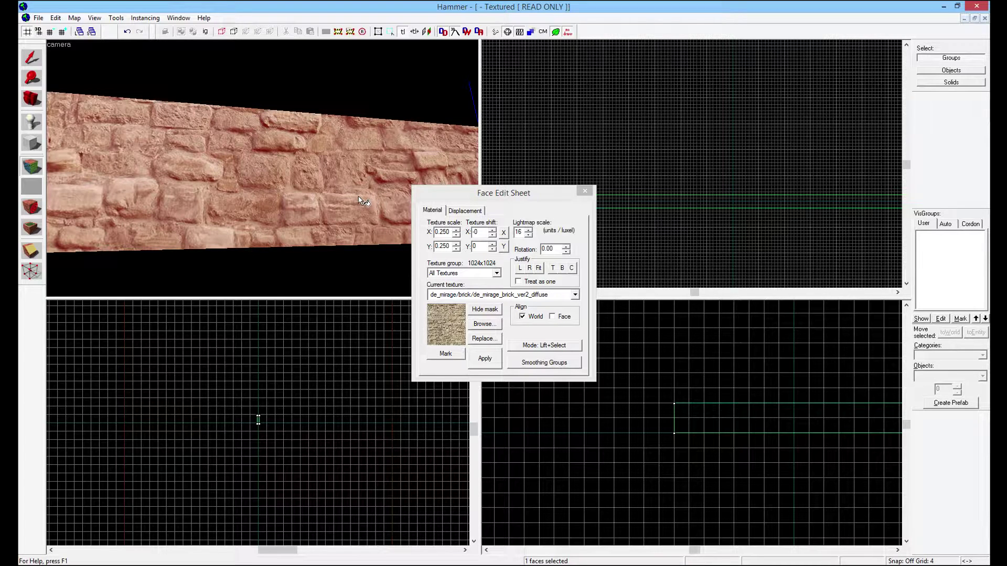
Step: Set the selected face's X and Y texture scale to 0.125 and apply it
left_click_drag(449, 232, 444, 233)
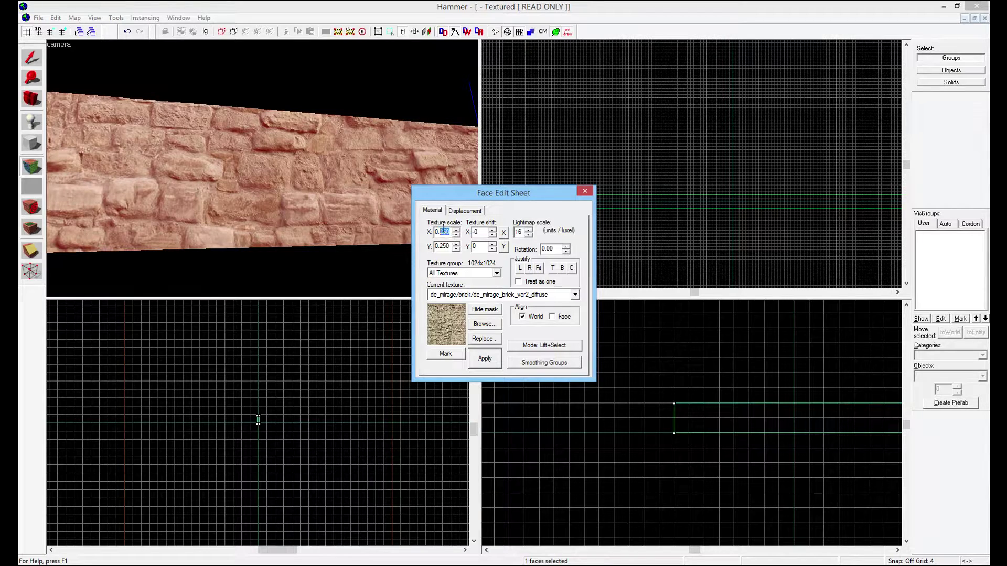
key("BackSpace")
key("BackSpace")
type("125")
left_click(473, 350)
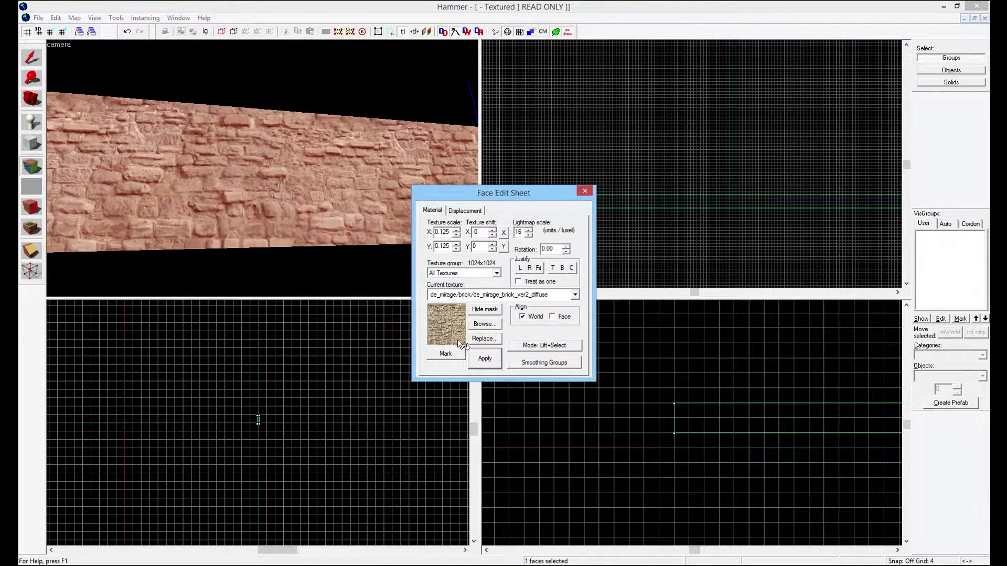
Step: Examine the rescaled stone texture on the wall's long face from near and far, including beside the end face
key("z")
key("s")
key("w")
key("w")
key("s")
key("w")
key("s")
key("a")
key("w")
key("a")
key("d")
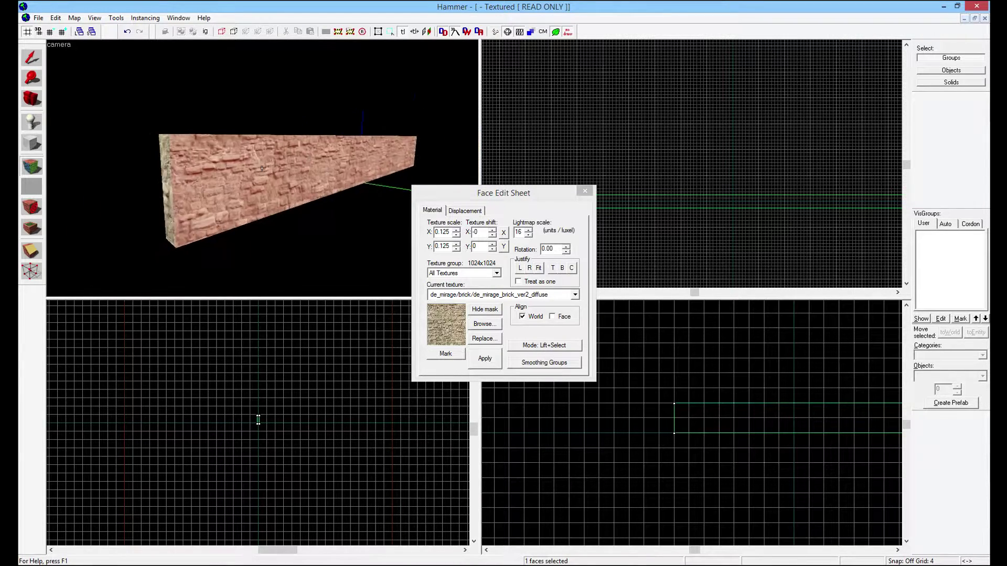
key("a")
key("s")
key("a")
key("d")
key("w")
key("z")
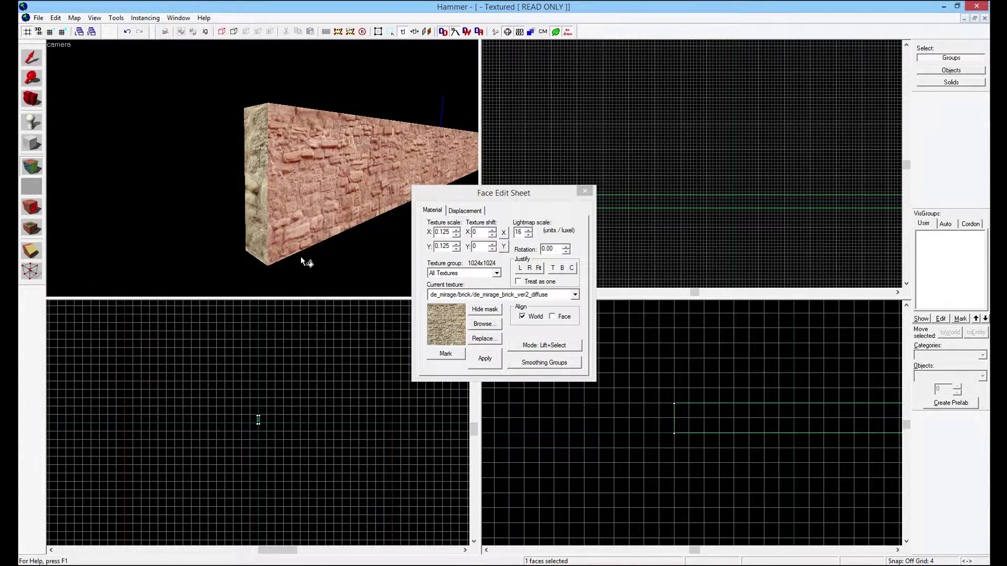
Step: Select the narrow end face beside the wall's other long side for texture editing
key("z")
key("s")
key("a")
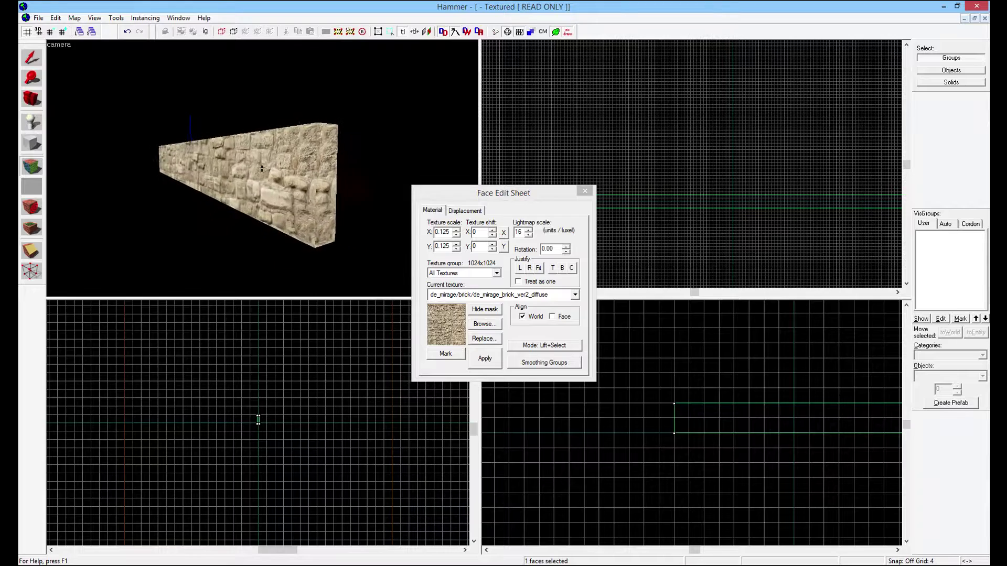
key("w")
key("z")
left_click(310, 177)
left_click(365, 190)
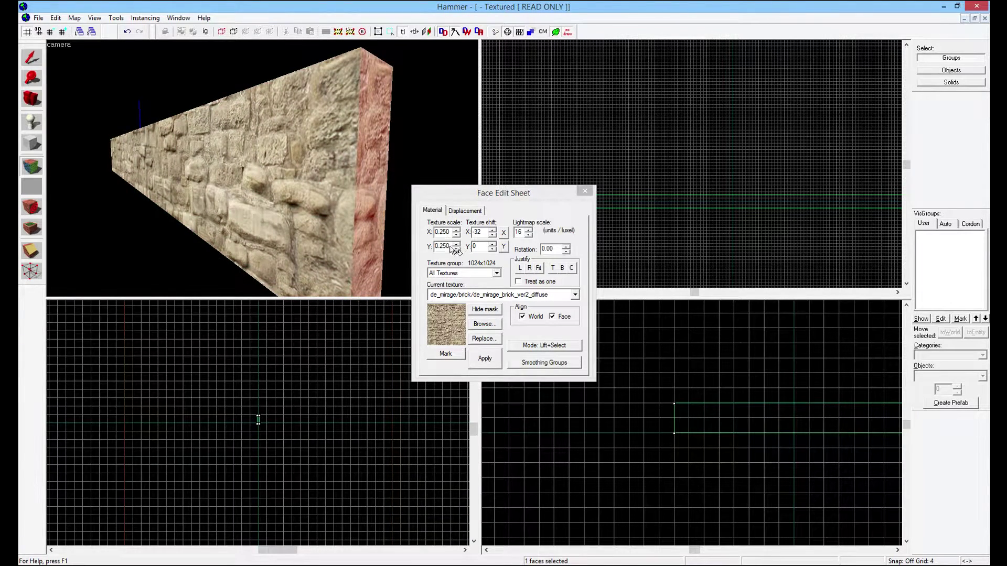
Step: Hide the selection mask and inspect the texture seam between the end face and the adjoining long face
left_click(496, 308)
key("z")
key("w")
key("s")
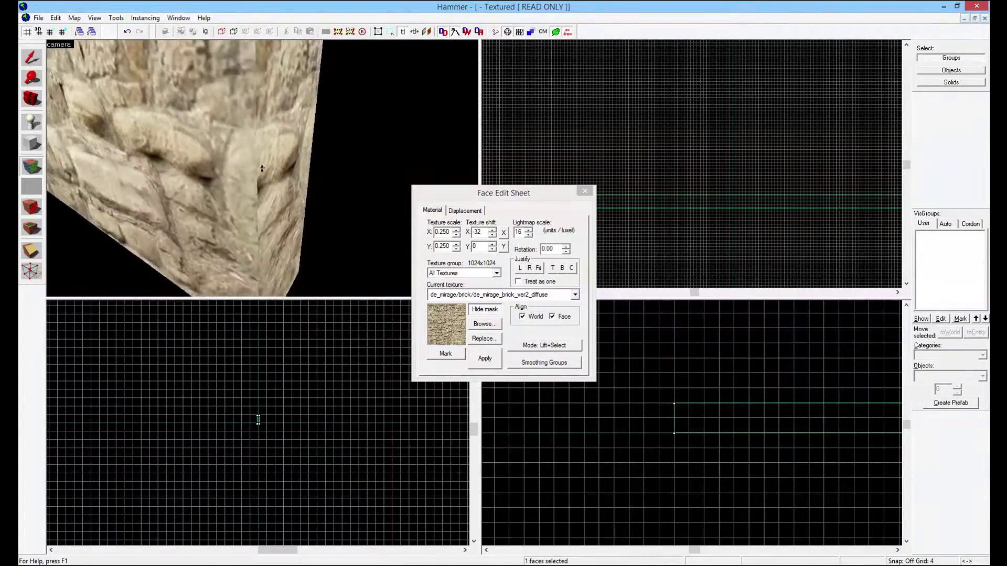
key("w")
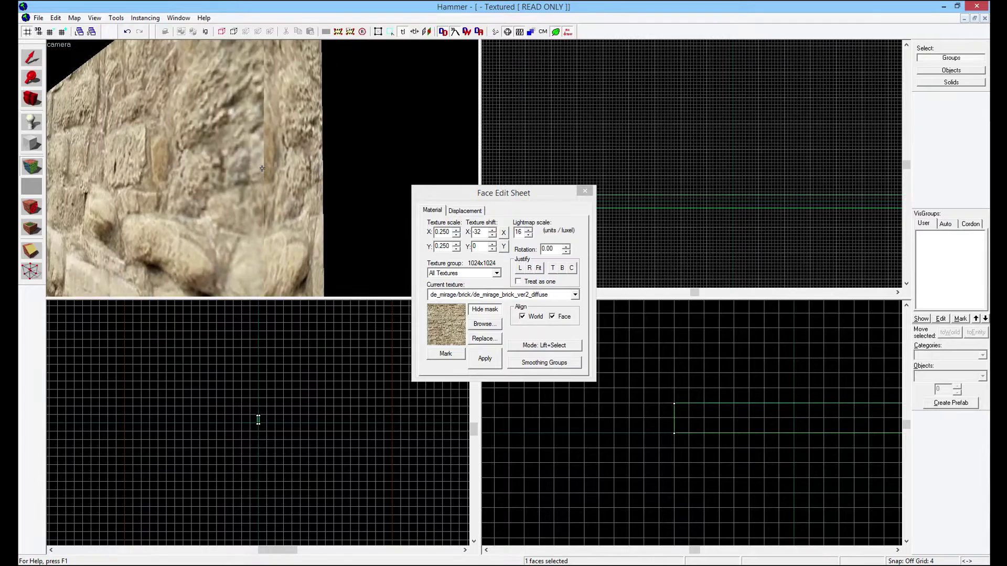
key("s")
key("Left")
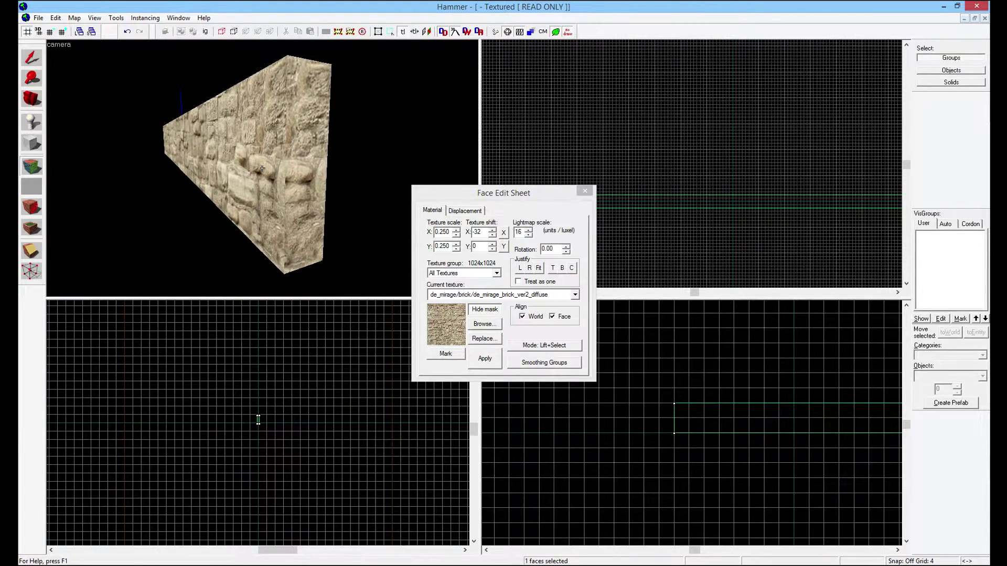
key("d")
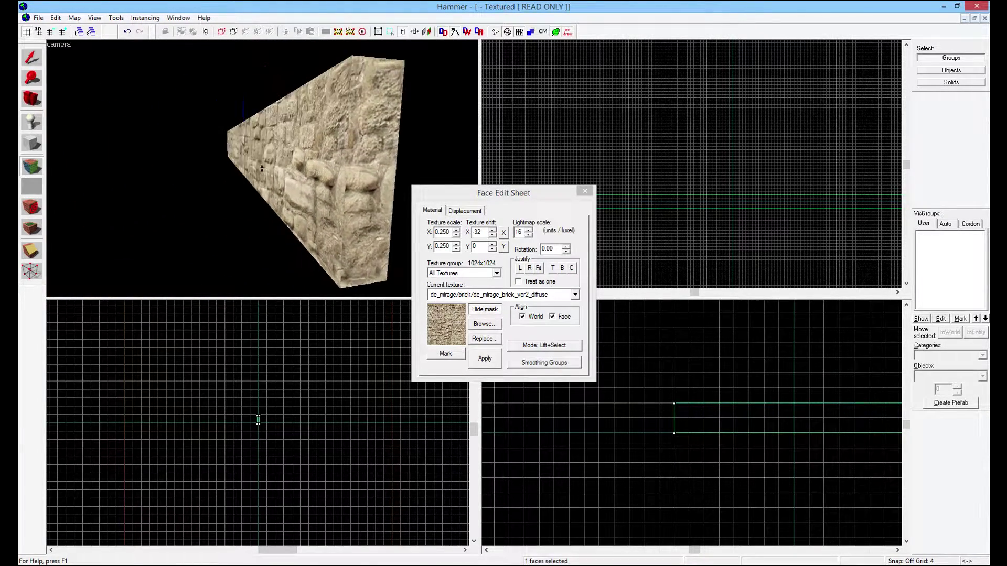
Step: Select the long face scaled to 0.125, show the selection mask, and wrap its texture onto the adjacent end face
key("s")
key("z")
left_click(270, 169)
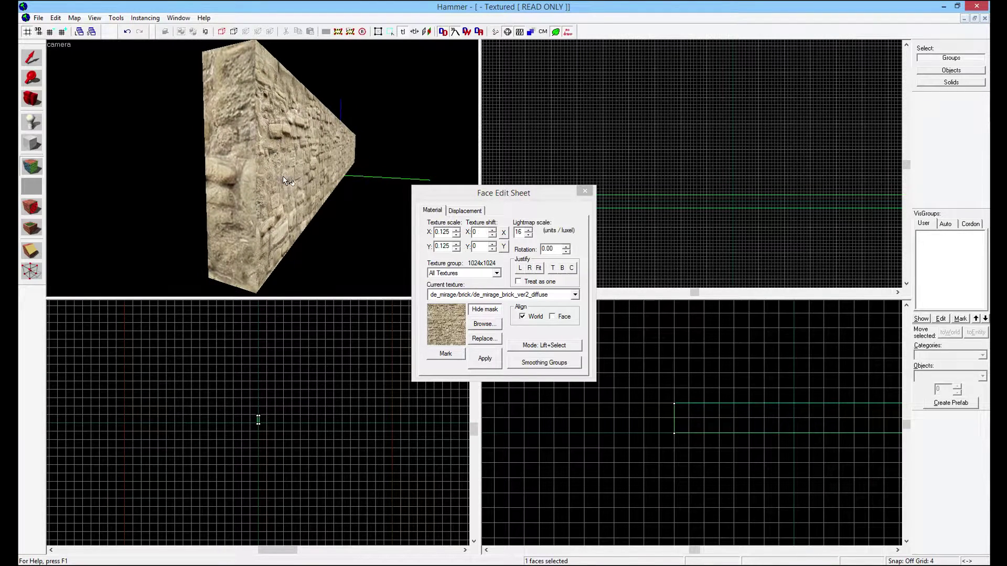
left_click(478, 307)
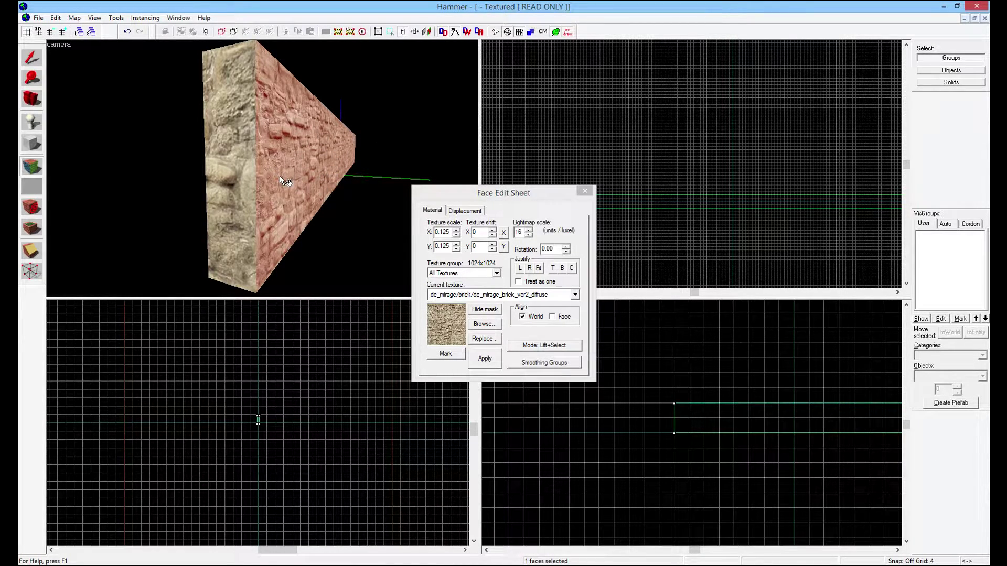
right_click(238, 174)
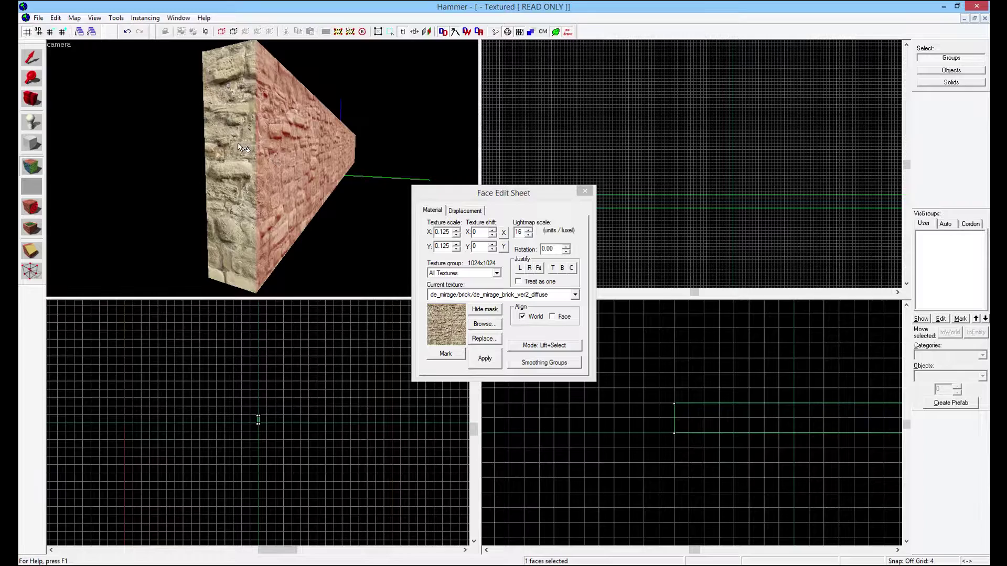
Step: Hide the selection mask and examine the wrapped texture around the wall's corner and along the unscaled long side
left_click(486, 309)
key("z")
key("w")
key("w")
key("s")
key("w")
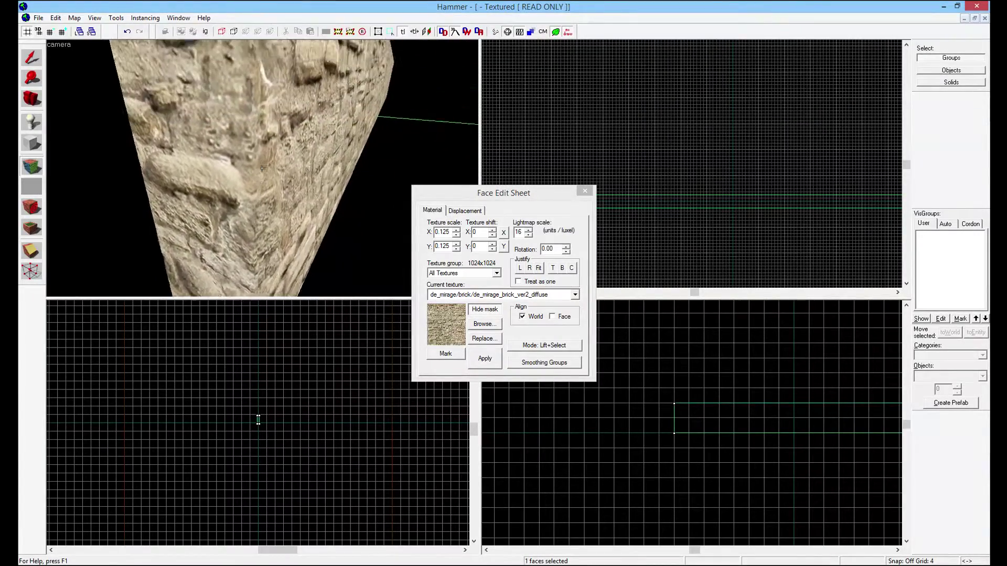
key("s")
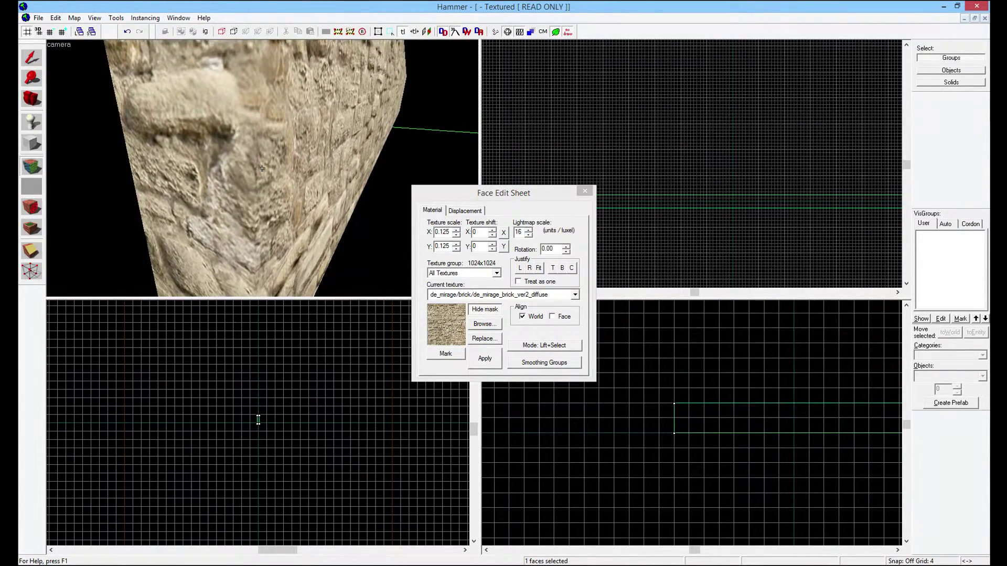
key("s")
key("a")
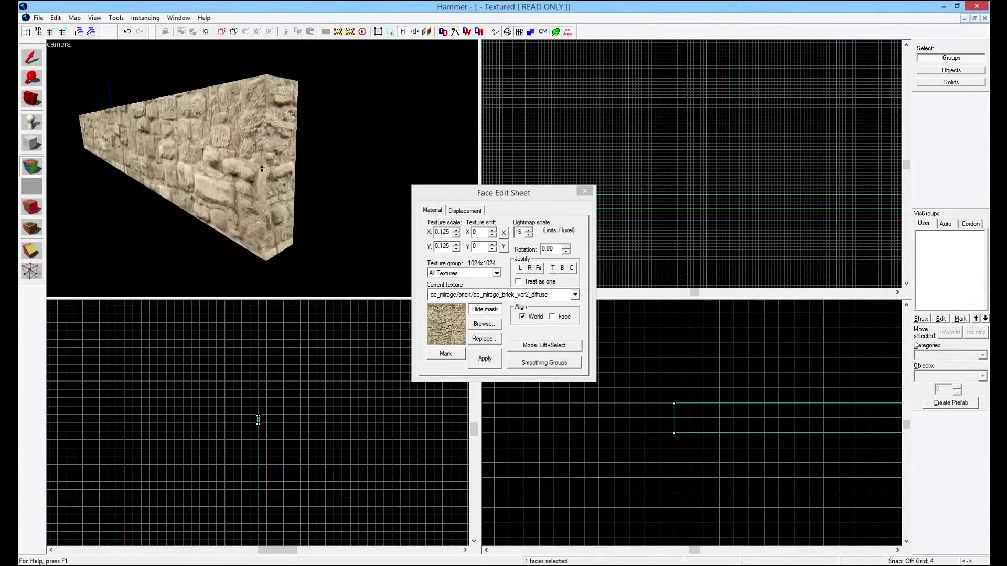
Step: Select the end face, show the selection mask, and wrap its texture onto the still unscaled long face
key("z")
left_click(268, 166)
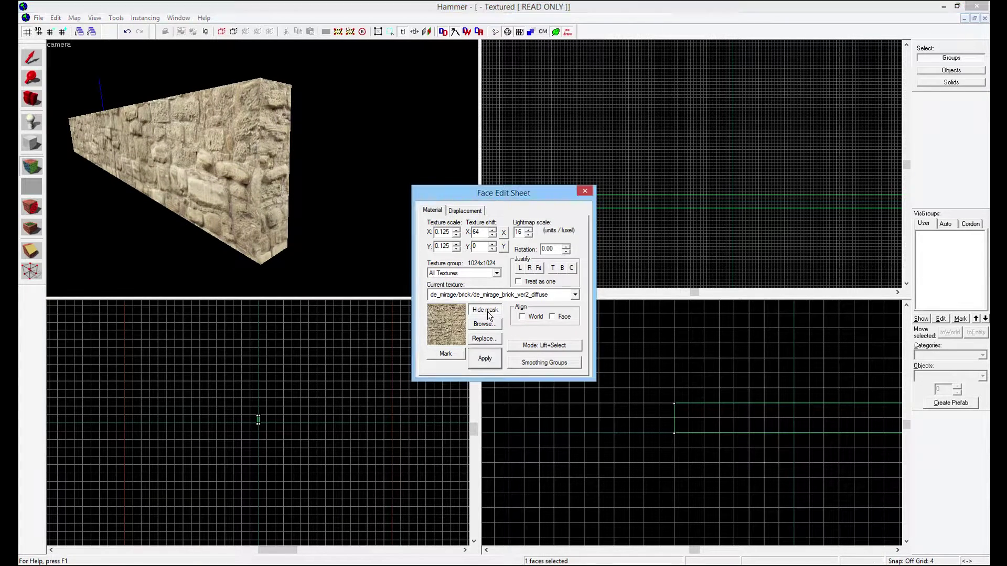
left_click(486, 311)
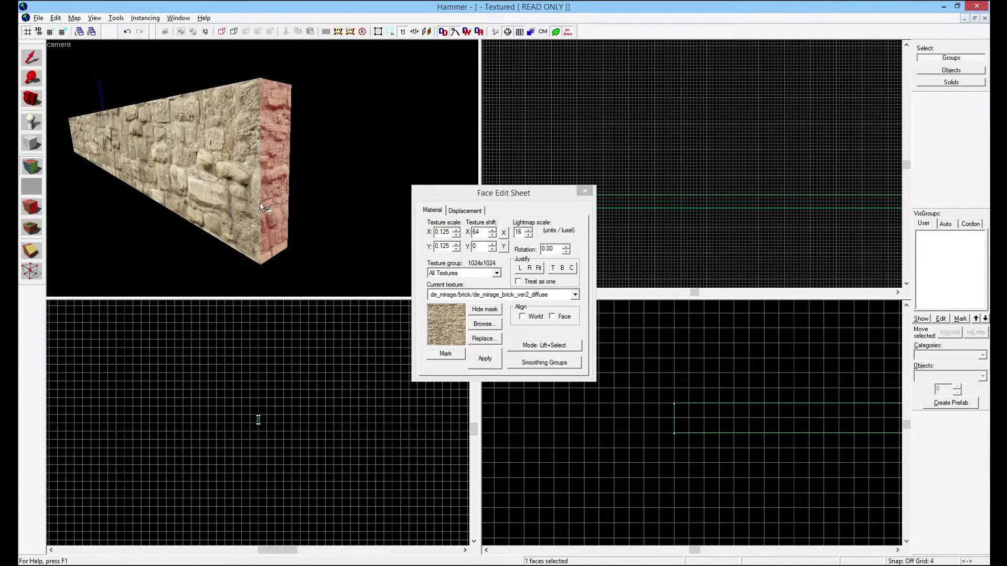
right_click(220, 176)
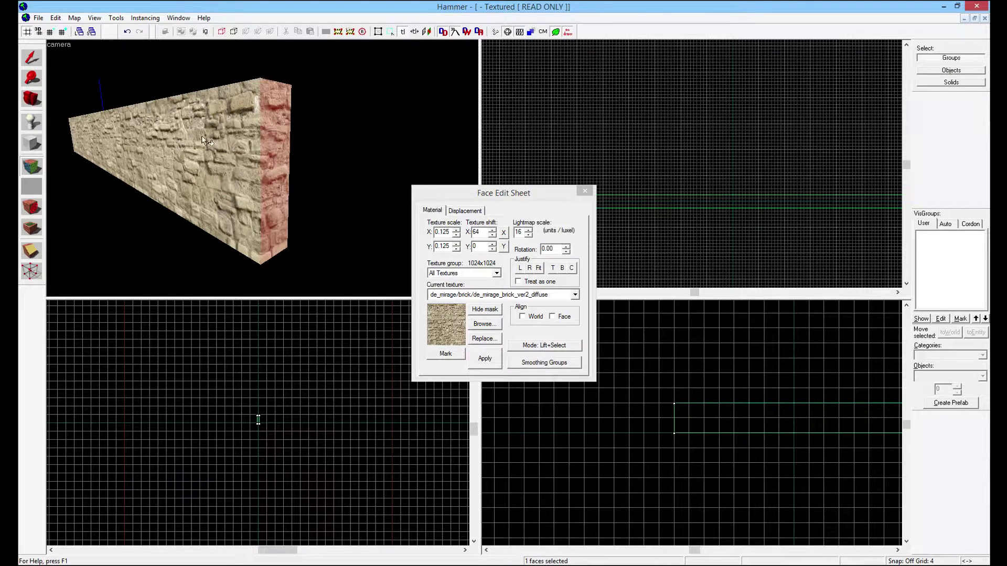
Step: Select the newly wrapped long face and continue its texture onto the end face at the wall's opposite end
key("z")
key("a")
left_click(261, 169)
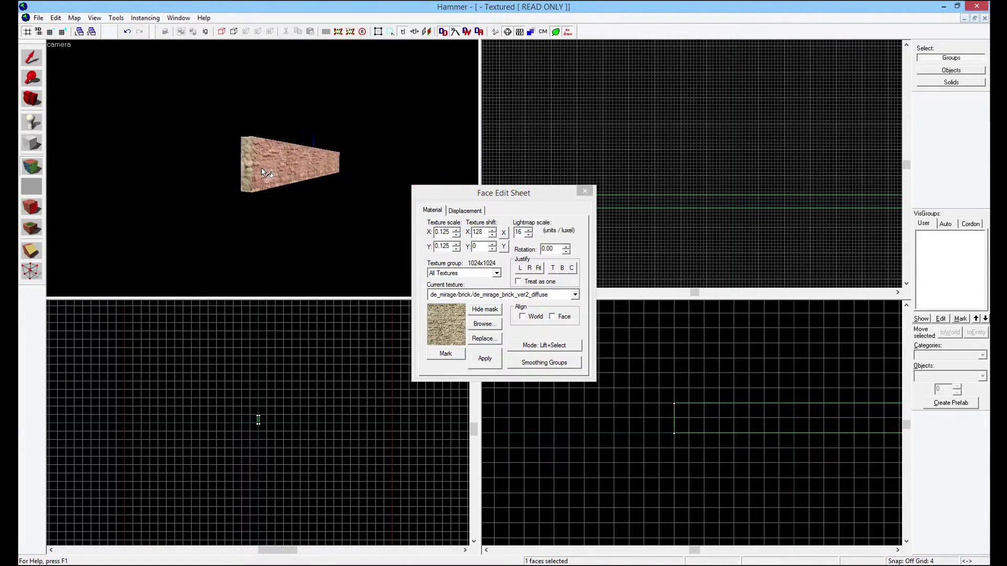
key("a")
key("w")
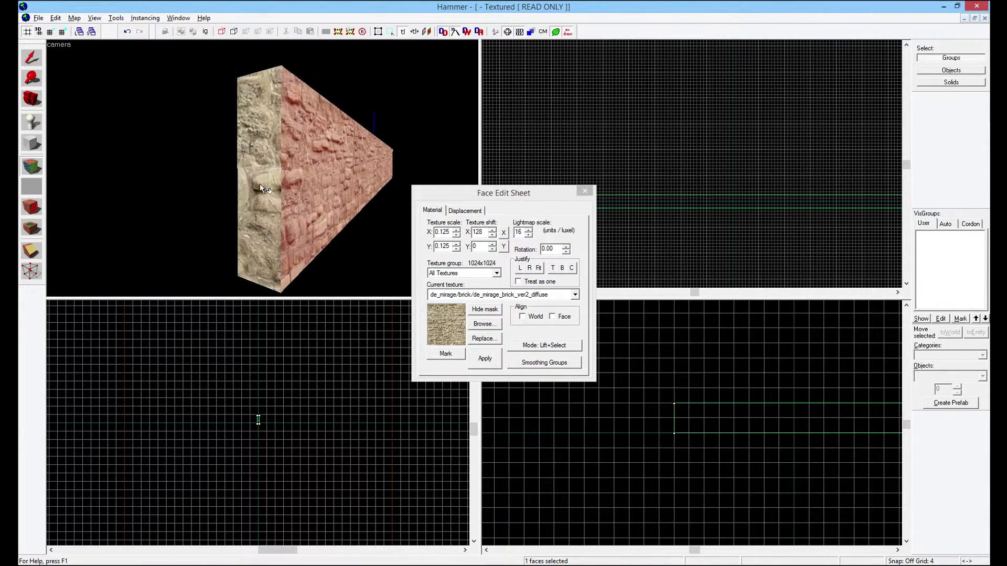
right_click(258, 188)
Step: Select the opposite end face and the adjoining long face in turn, examining the brick seam at their shared corner
key("z")
key("a")
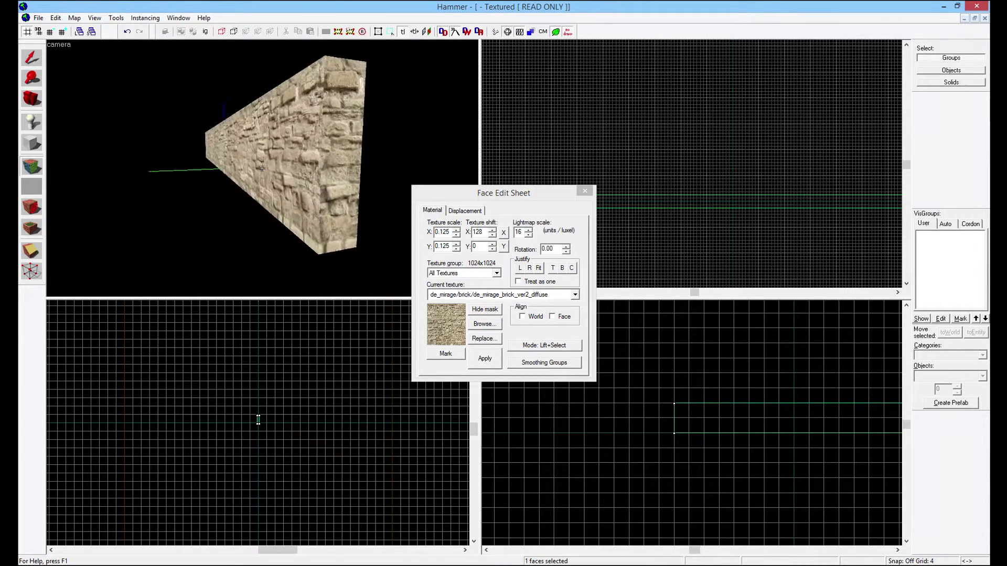
key("z")
left_click(261, 173)
left_click(240, 178)
left_click(253, 181)
key("z")
key("w")
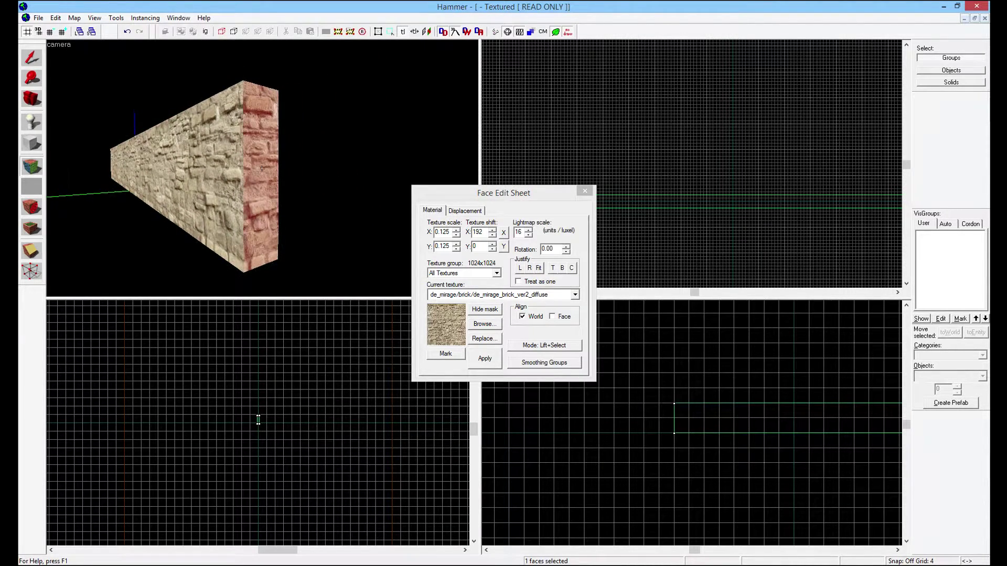
key("Left")
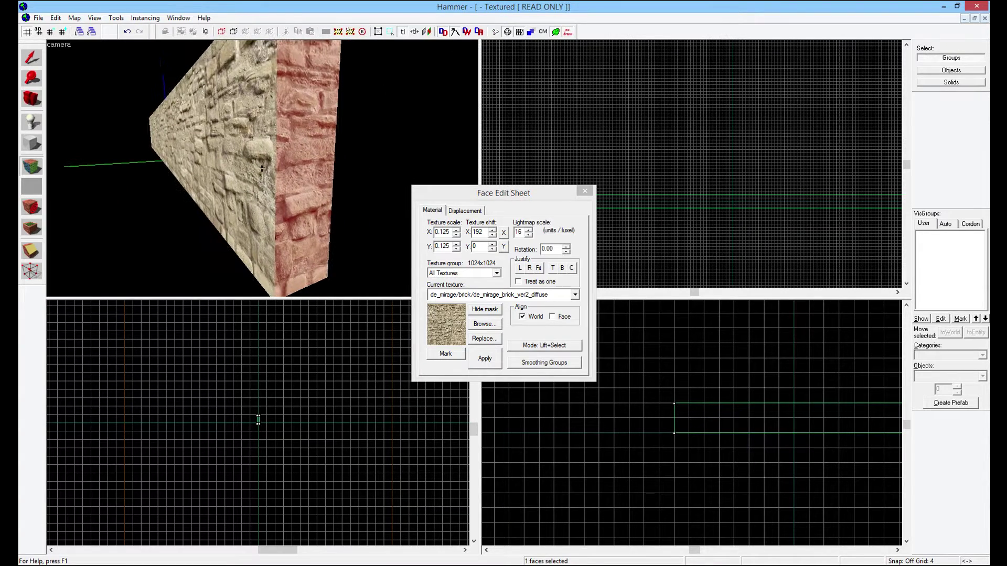
key("Right")
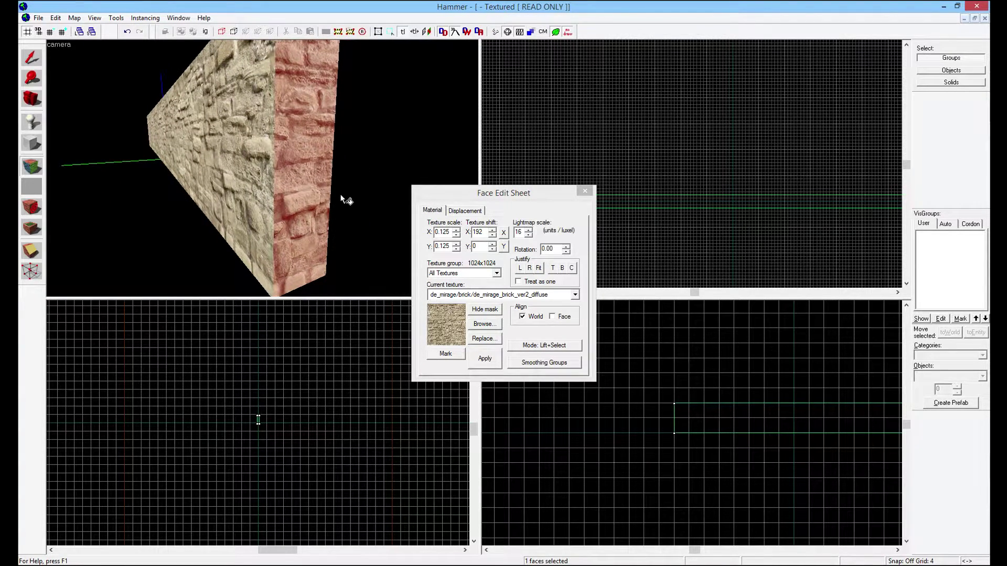
left_click(253, 192)
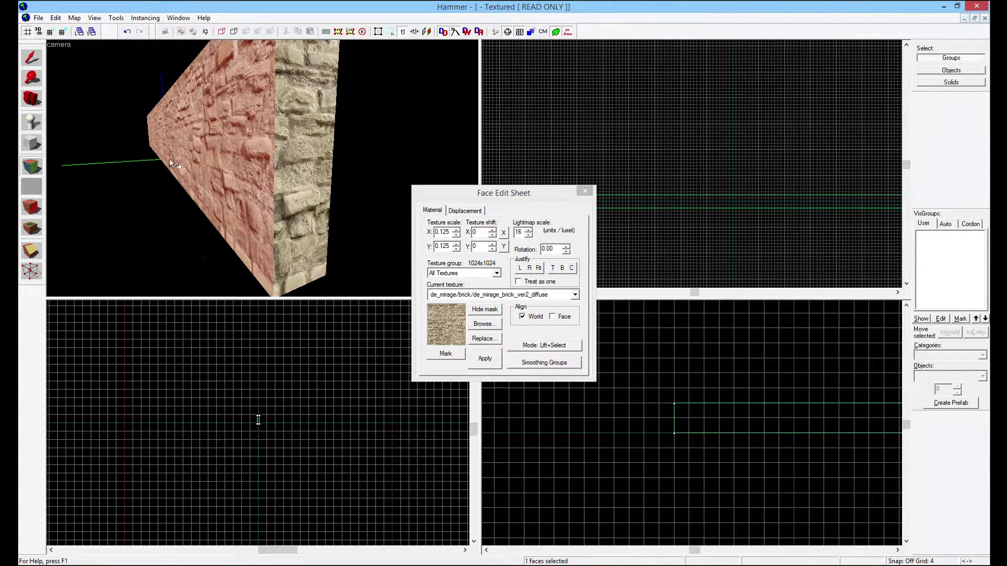
Step: Apply the tools/toolsnodraw texture to the opposite end face and check the wall's end
key("z")
key("d")
key("s")
key("z")
left_click(256, 198)
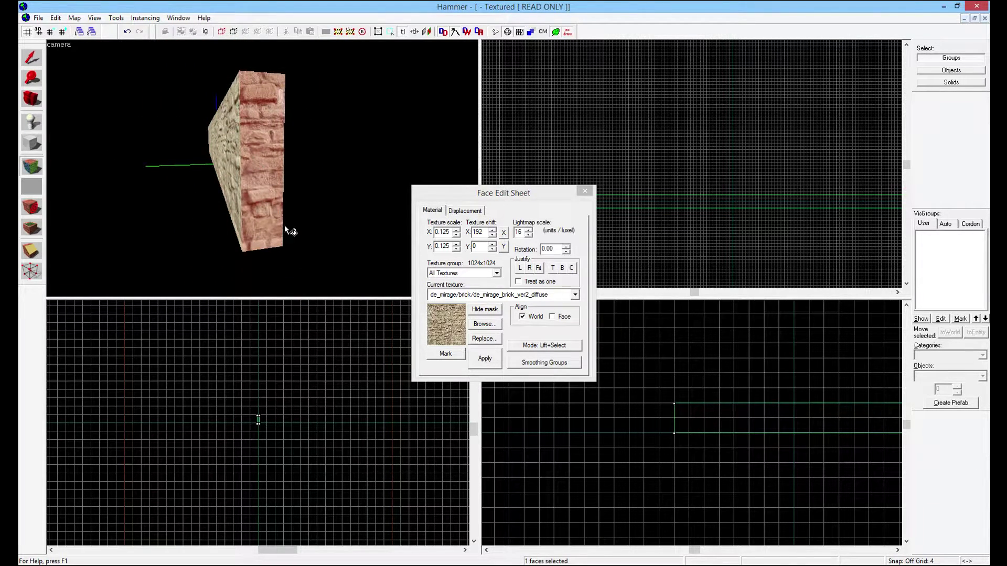
left_click(506, 295)
left_click(498, 357)
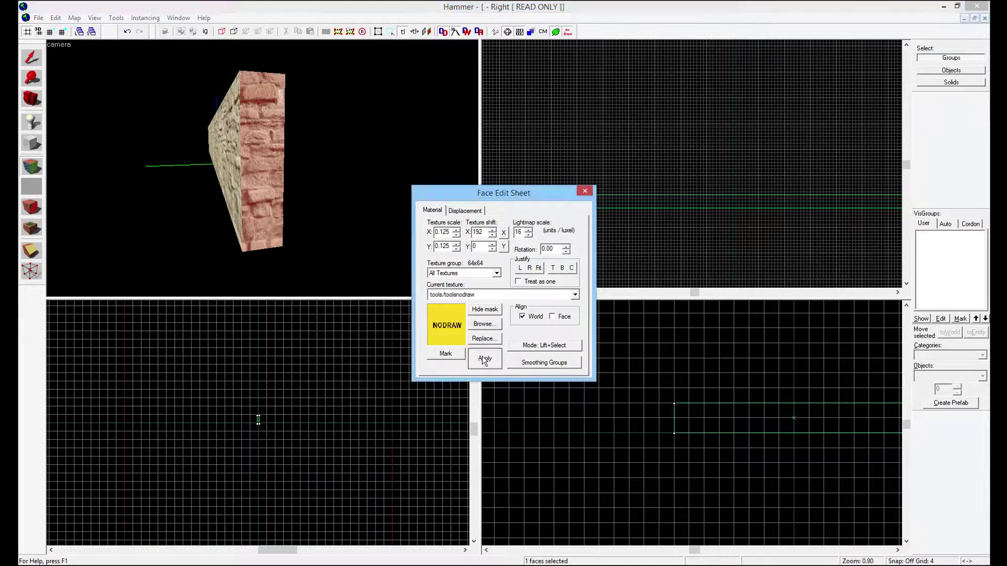
left_click(483, 360)
key("z")
key("a")
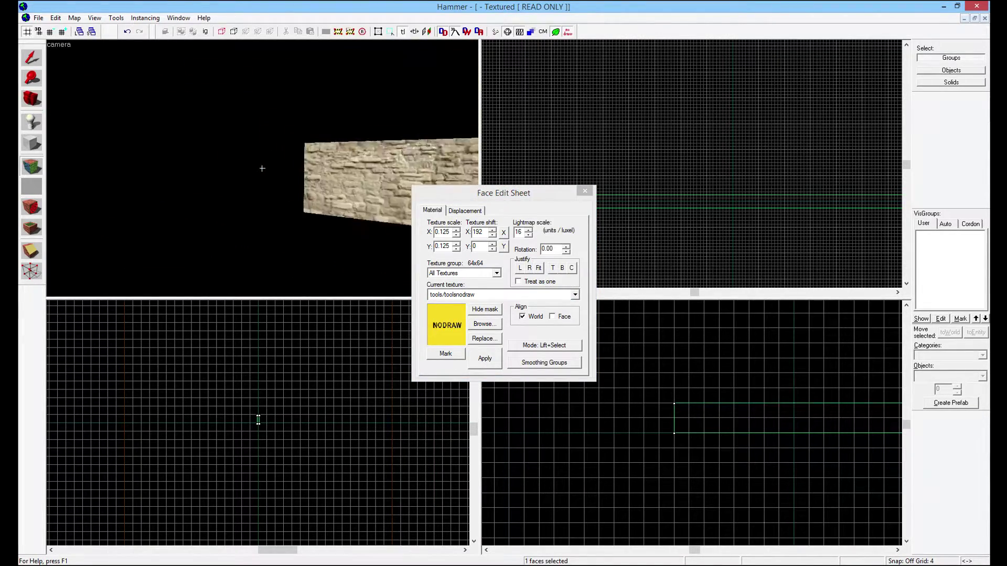
key("a")
key("w")
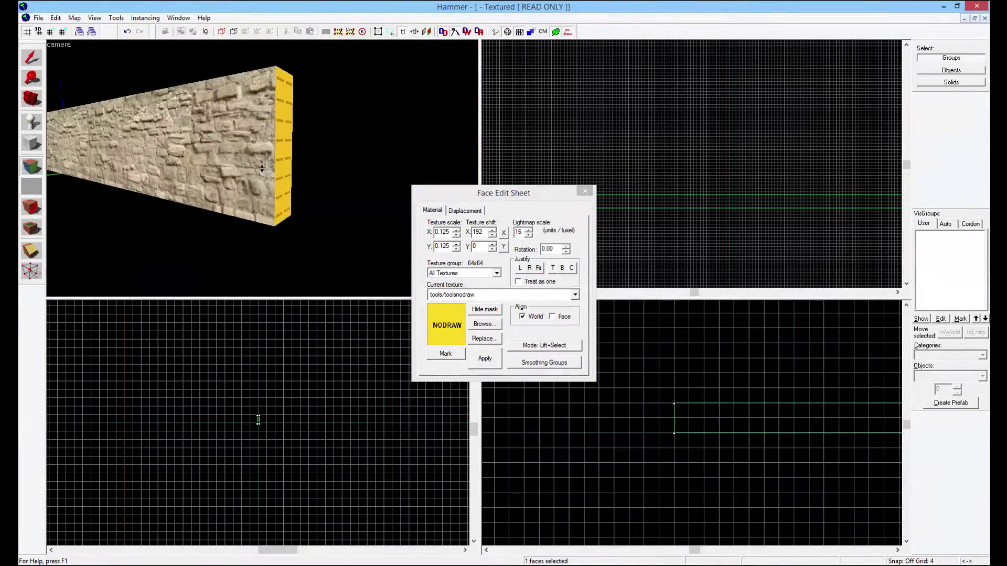
Step: Return to object selection, select the whole wall, and set the grid size to 8
left_click_drag(262, 168, 263, 168)
key("shift+s")
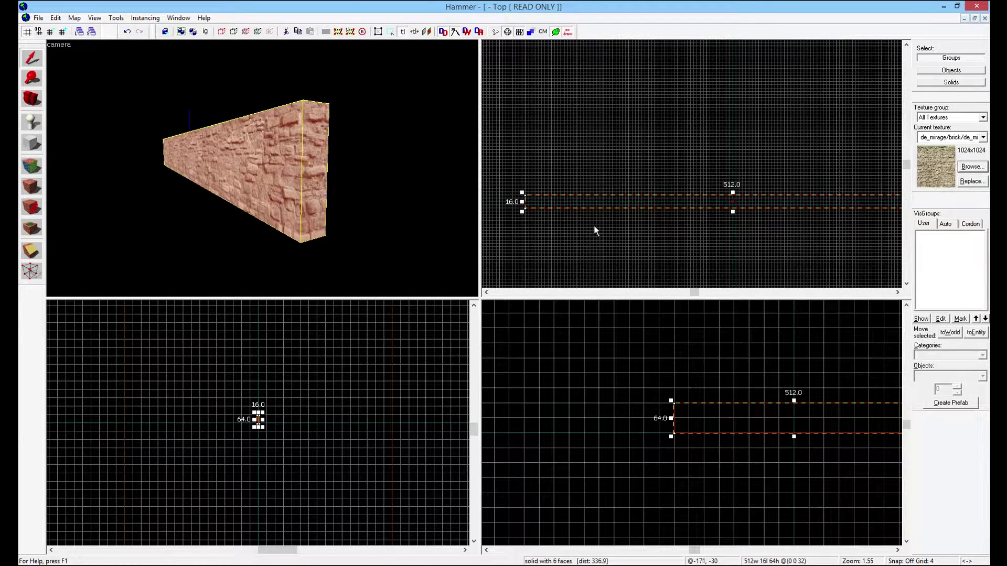
key("bracketright")
key("bracketright")
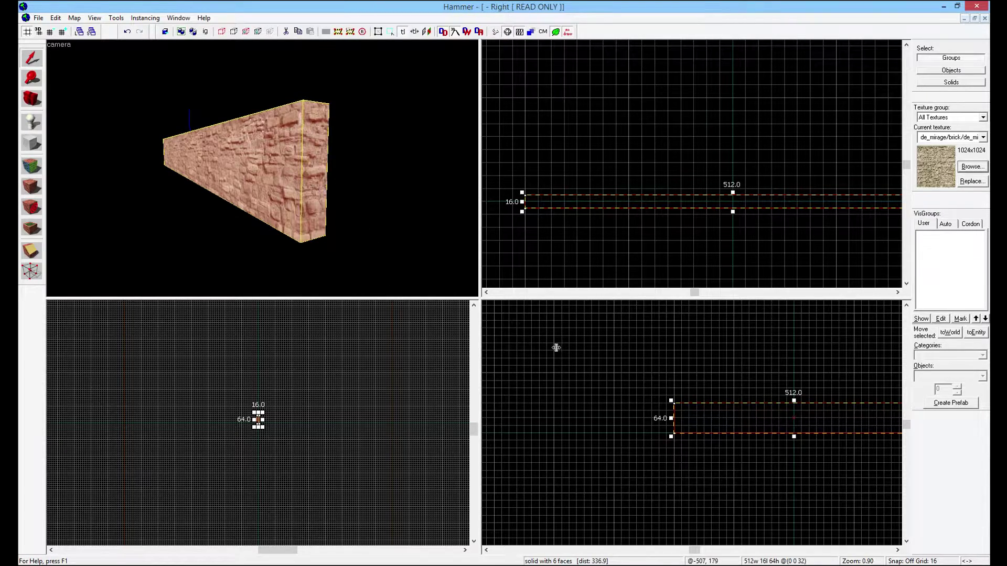
scroll(693, 411, "up", 3)
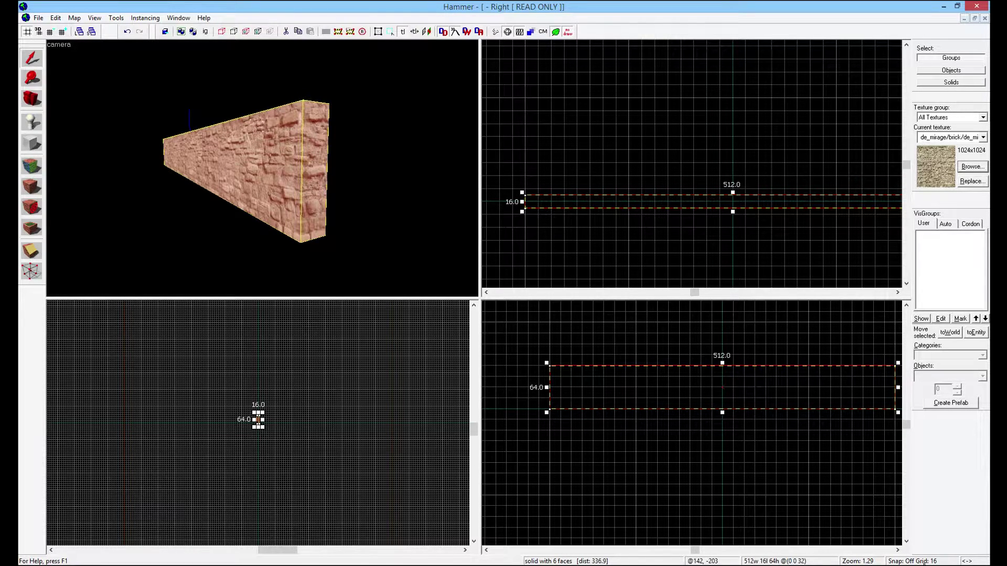
key("bracketleft")
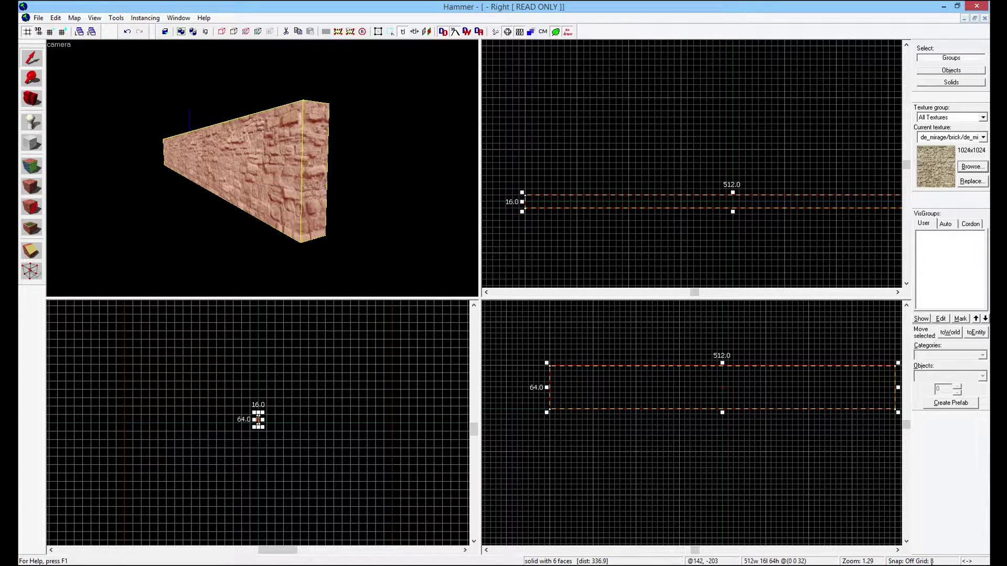
Step: Duplicate the wall in the top view and rotate the copy 90 degrees
scroll(561, 362, "up", 8)
scroll(593, 357, "down", 3)
scroll(651, 233, "down", 4)
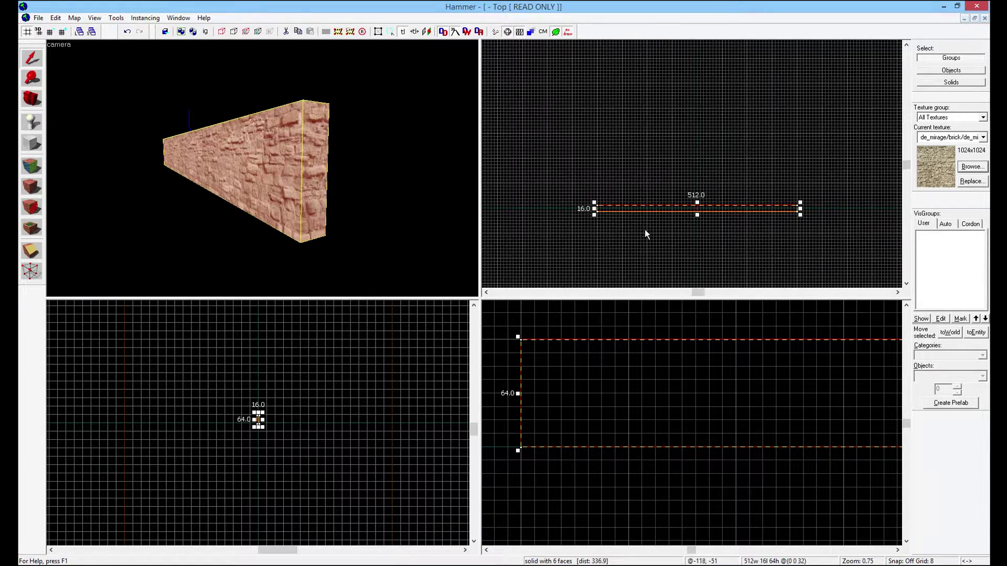
left_click_drag(612, 209, 598, 154, "shift")
mouse_move(783, 160)
left_mouse_down()
mouse_move(654, 209)
mouse_move(678, 210)
left_mouse_up()
Step: Move the rotated copy flush against the original wall's end to form a T-junction, and deselect it
left_click_drag(686, 174, 596, 174)
scroll(599, 211, "up", 5)
left_click_drag(568, 226, 566, 272)
key("Escape")
Step: Start face texture editing at the T-junction and select the original wall's long face that meets the crossing wall
key("z")
key("w")
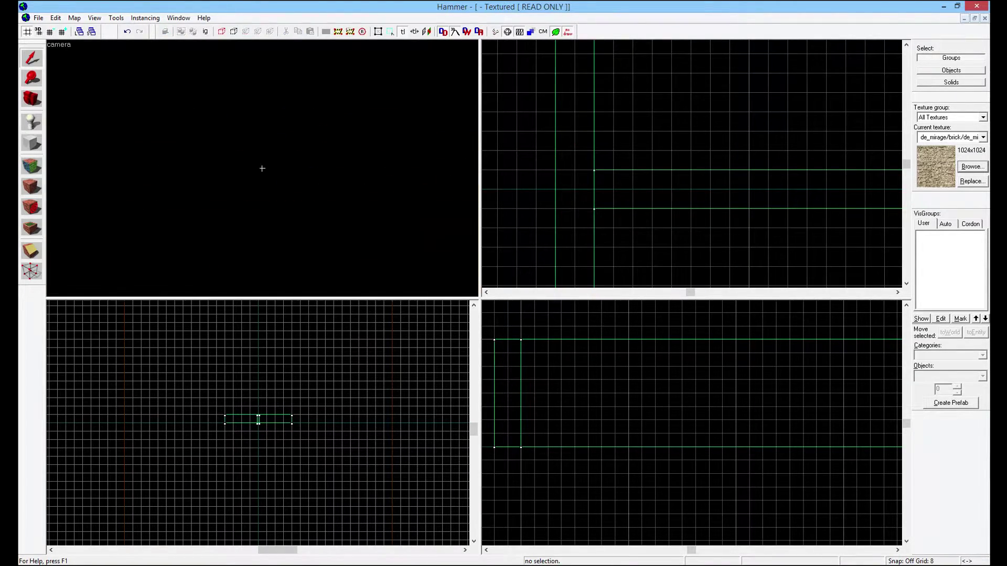
key("w")
key("s")
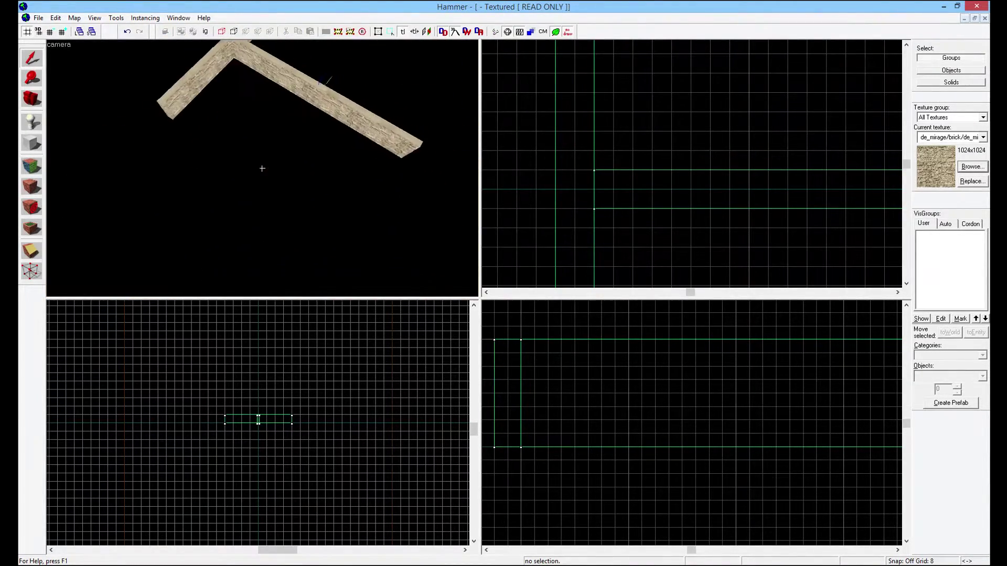
key("w")
key("z")
left_click(32, 167)
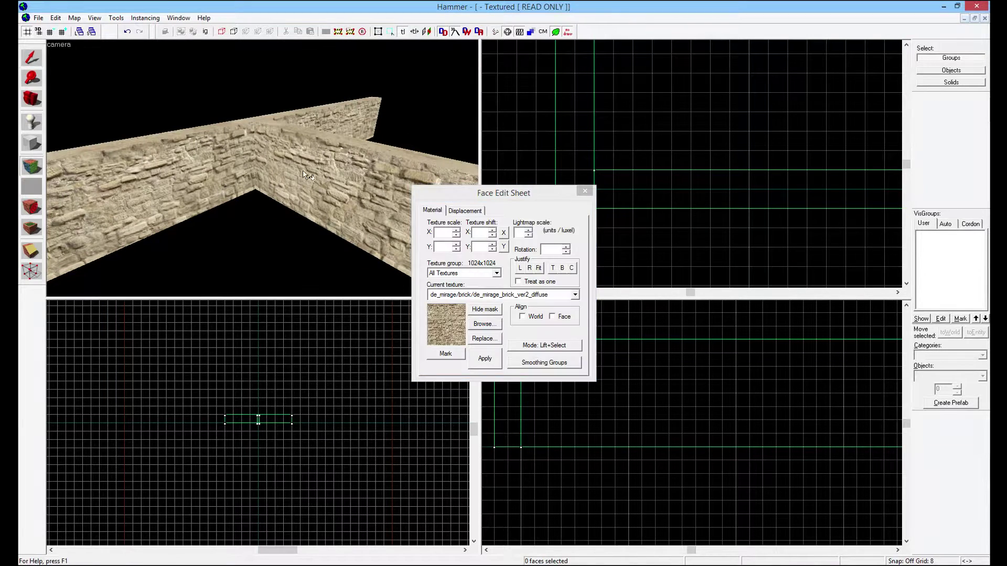
left_click(301, 157)
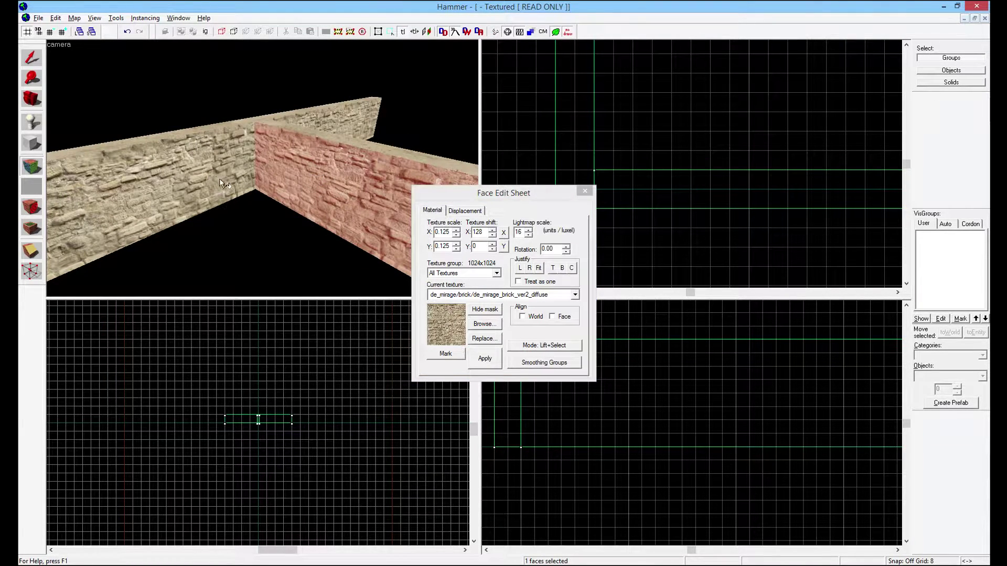
Step: Leave face texture editing and select both walls of the T-junction
key("z")
key("s")
key("z")
left_click(585, 191)
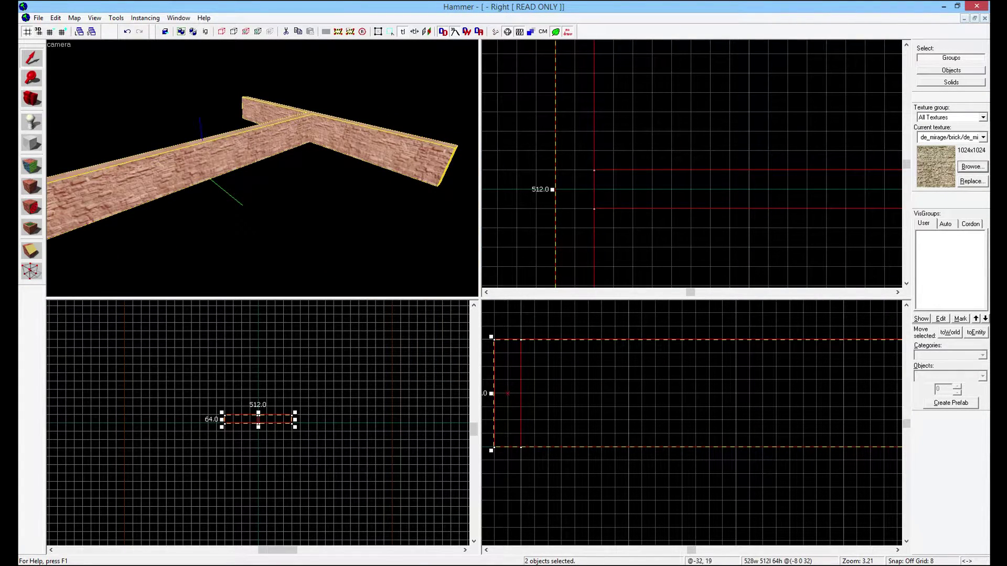
Step: Clip both walls with a horizontal cut 8 units below their top edge, keeping the pieces on both sides
scroll(652, 368, "up", 2)
middle_click_drag(653, 367, 824, 418)
key("shift+x")
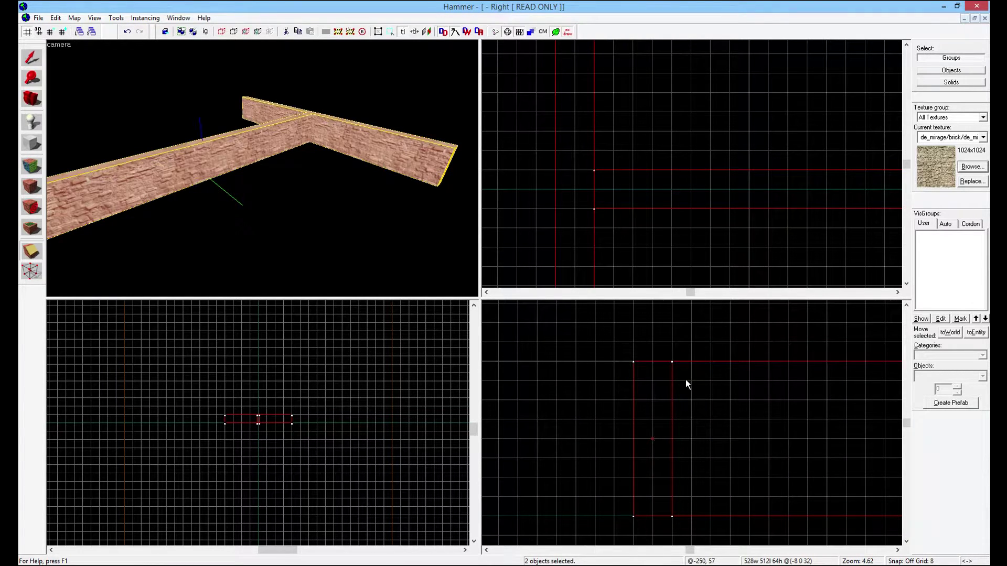
left_click_drag(694, 381, 776, 383)
scroll(794, 373, "up", 4)
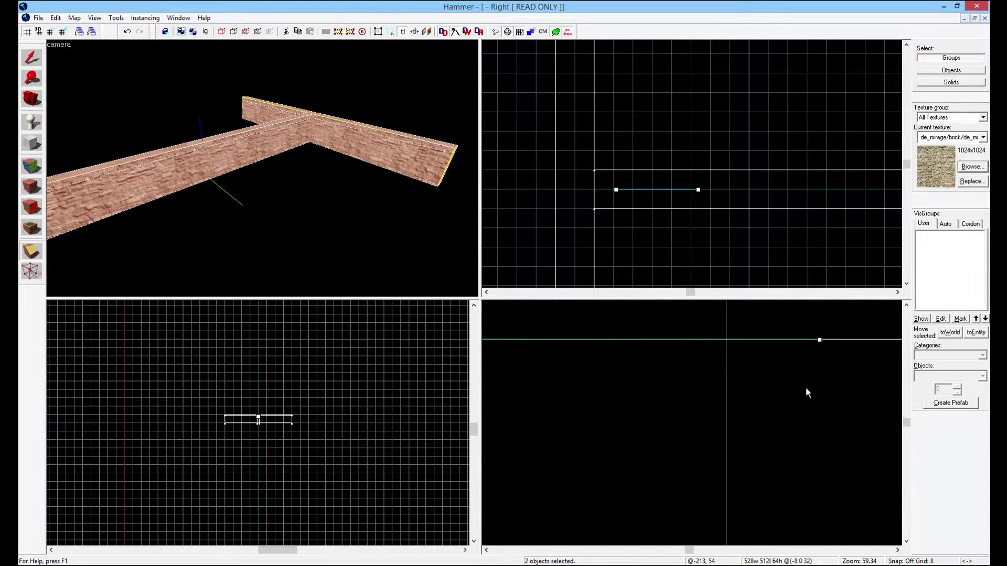
scroll(807, 391, "down", 2)
key("Return")
Step: Start face texture editing and select only the long side face of the stem wall's thin top strip
key("z")
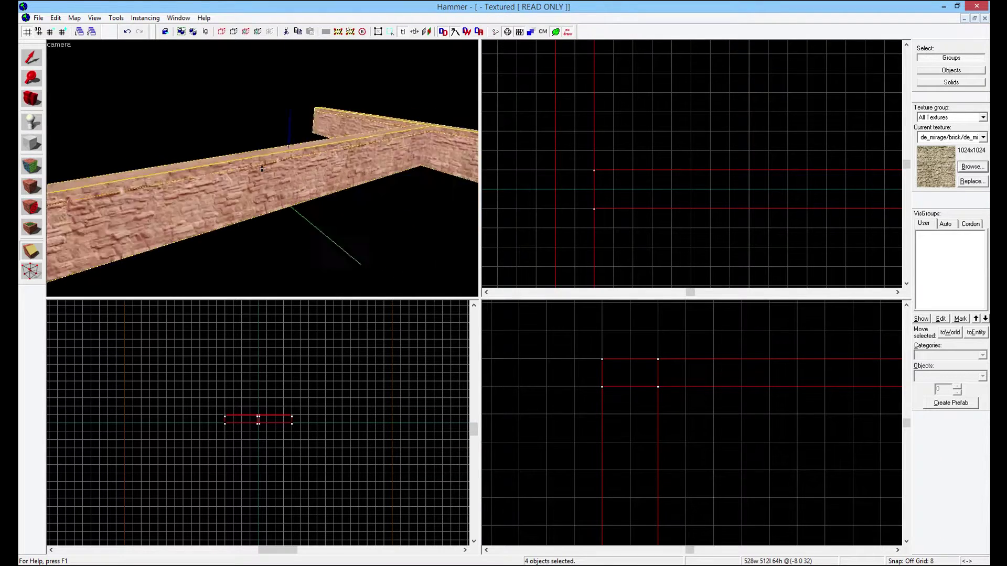
key("a")
key("w")
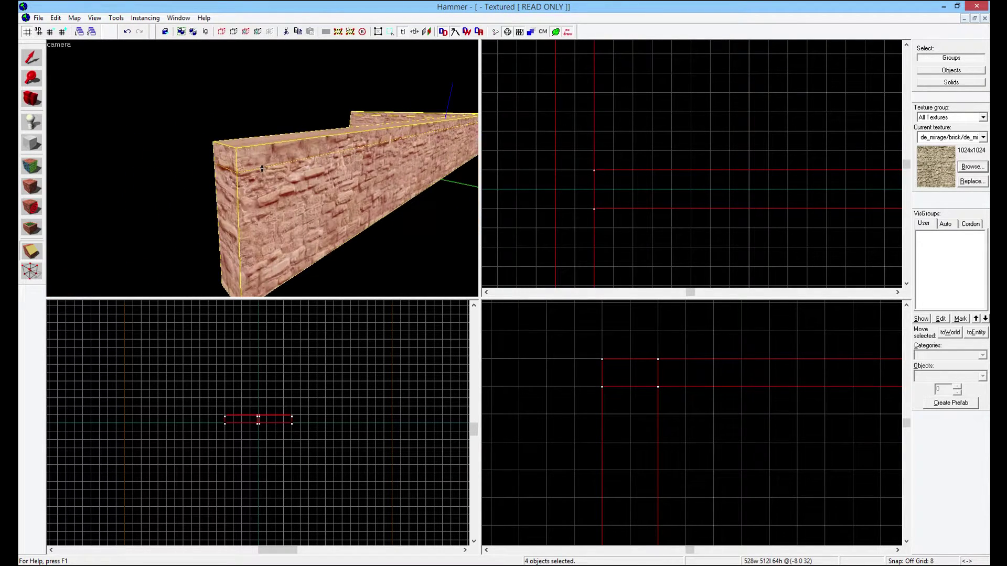
key("shift+a")
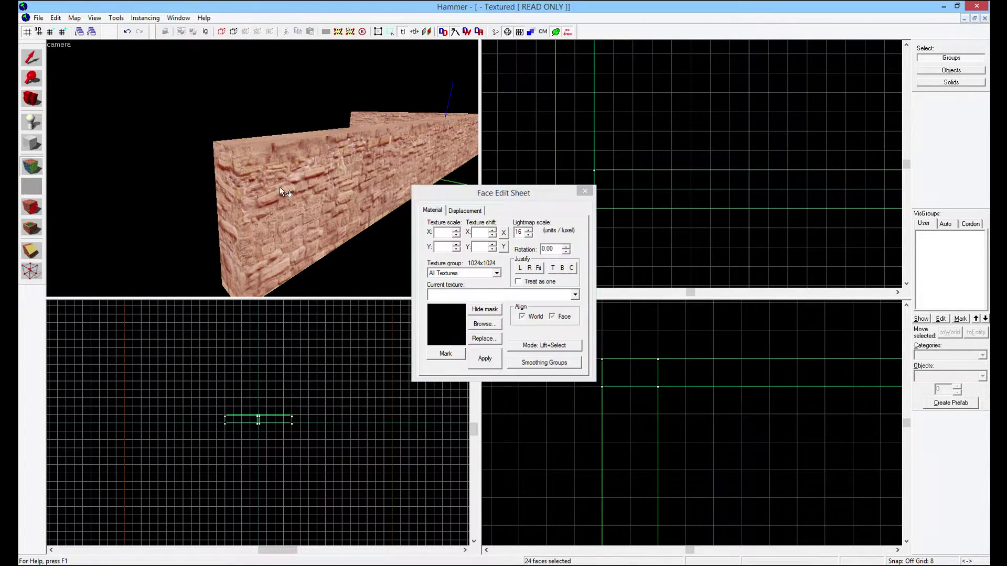
left_click(268, 151)
key("a")
left_click(262, 168, "ctrl")
key("d")
key("z")
left_click(244, 156)
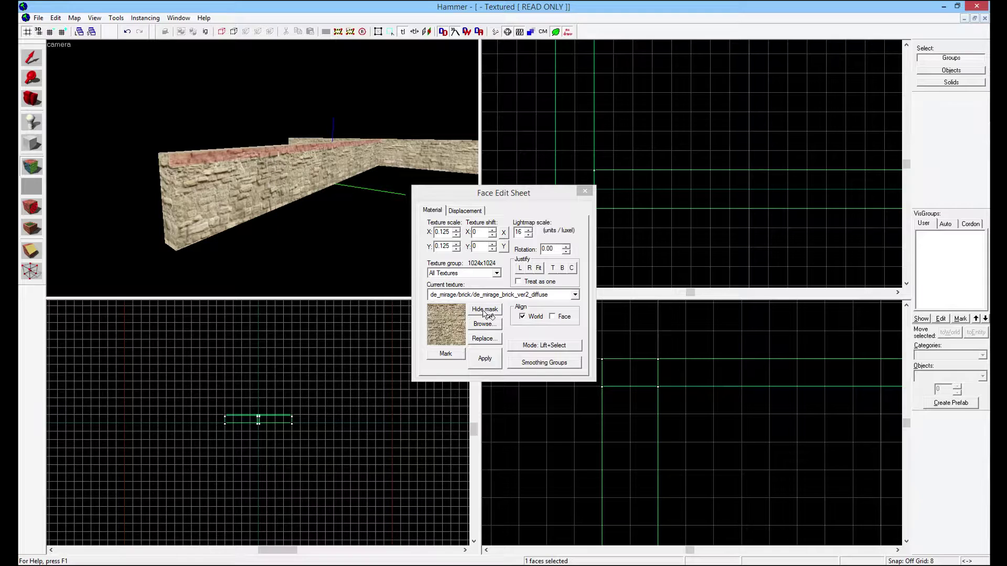
Step: Find the de_mirage/base/de_mirage_base_trim_ver1_diffuse texture with the filter trim and apply it to the selected strip face
left_click(485, 324)
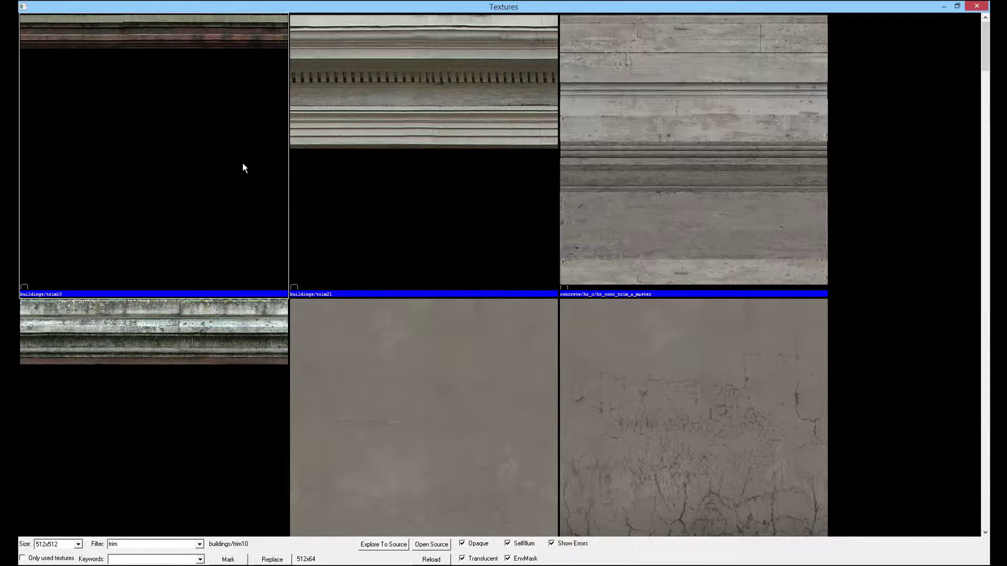
scroll(204, 328, "down", 20)
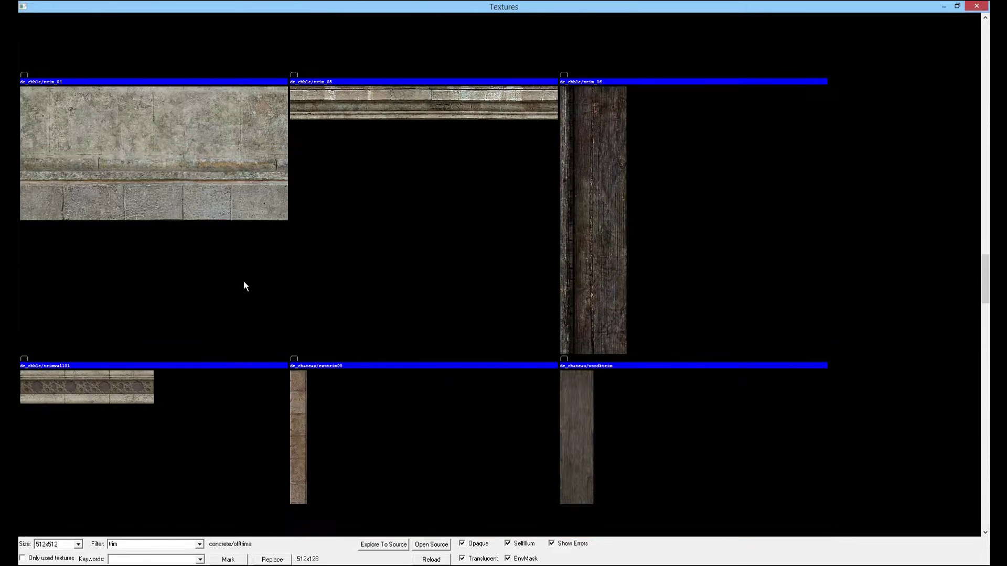
scroll(246, 269, "down", 8)
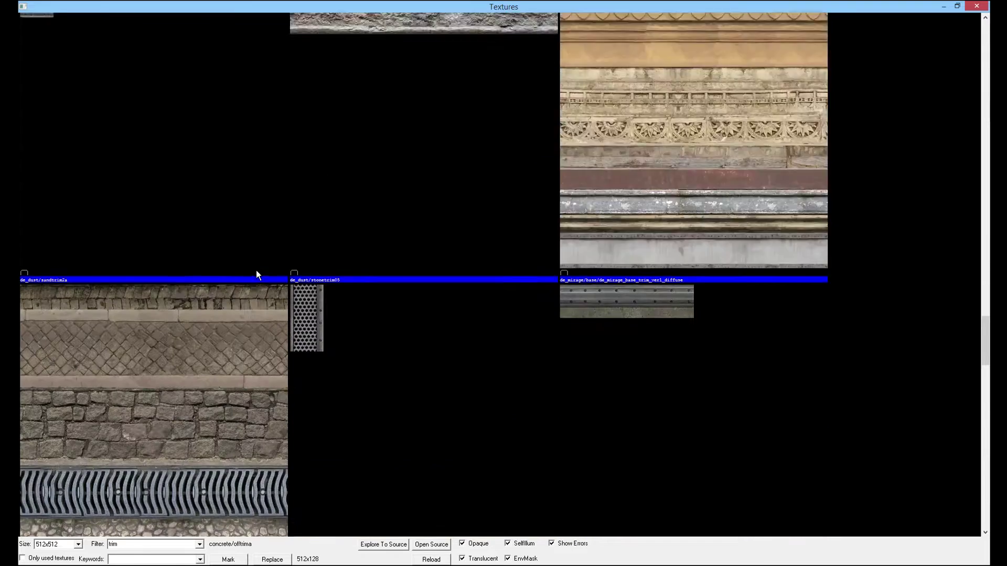
left_click(635, 130)
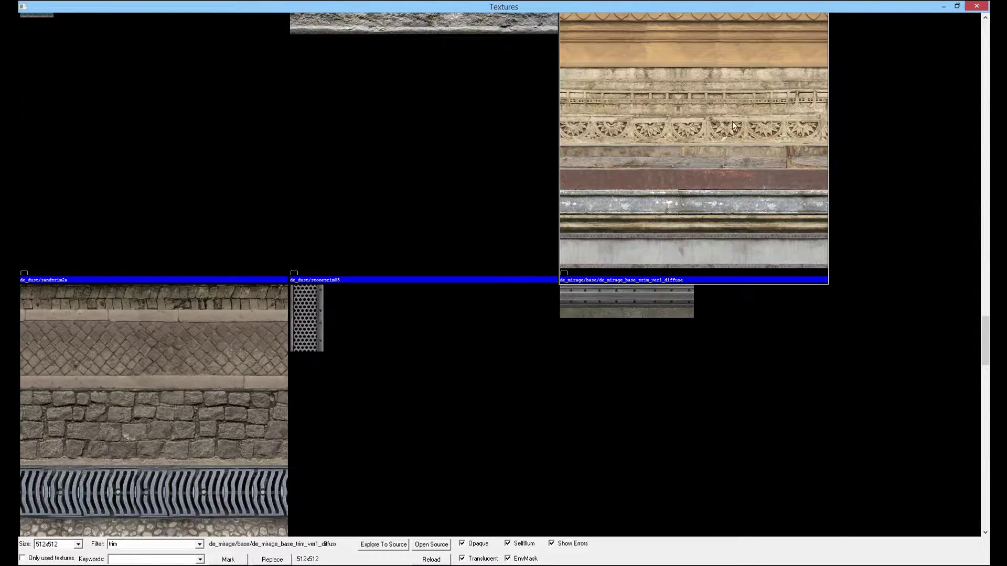
double_click(690, 145)
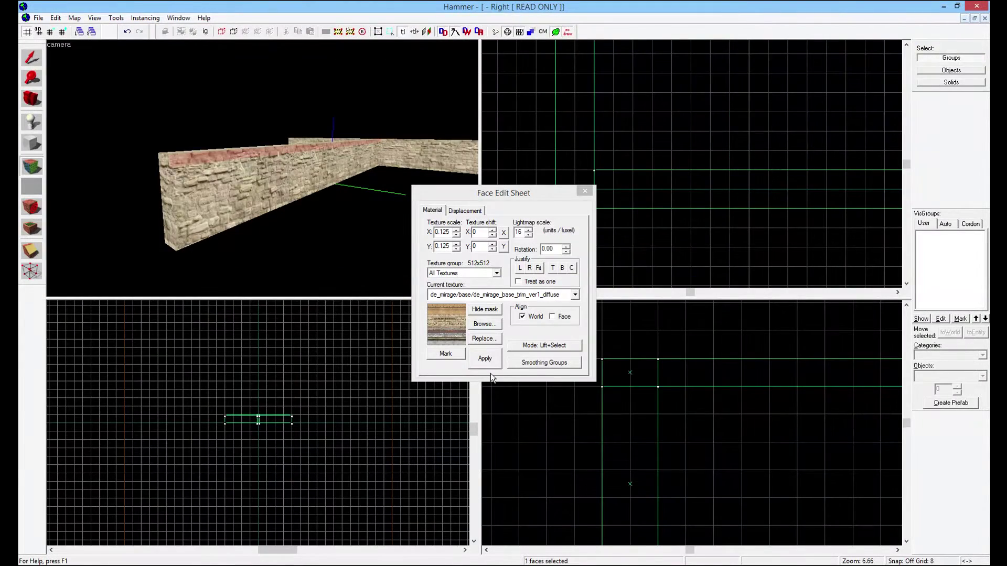
key("z")
key("w")
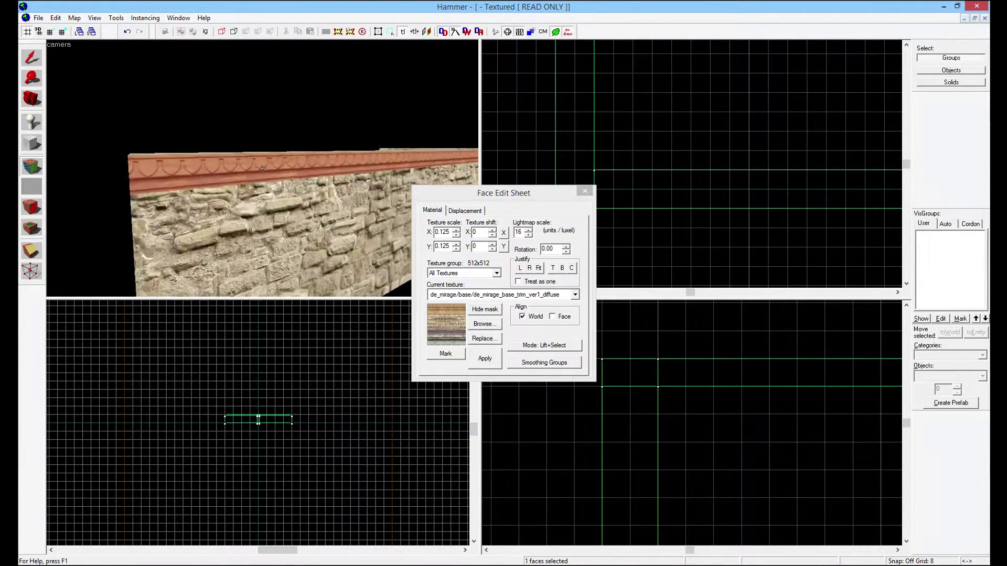
key("a")
Step: Set the strip face's vertical texture shift to -132 with the selection mask hidden, and show the mask again
left_click(471, 309)
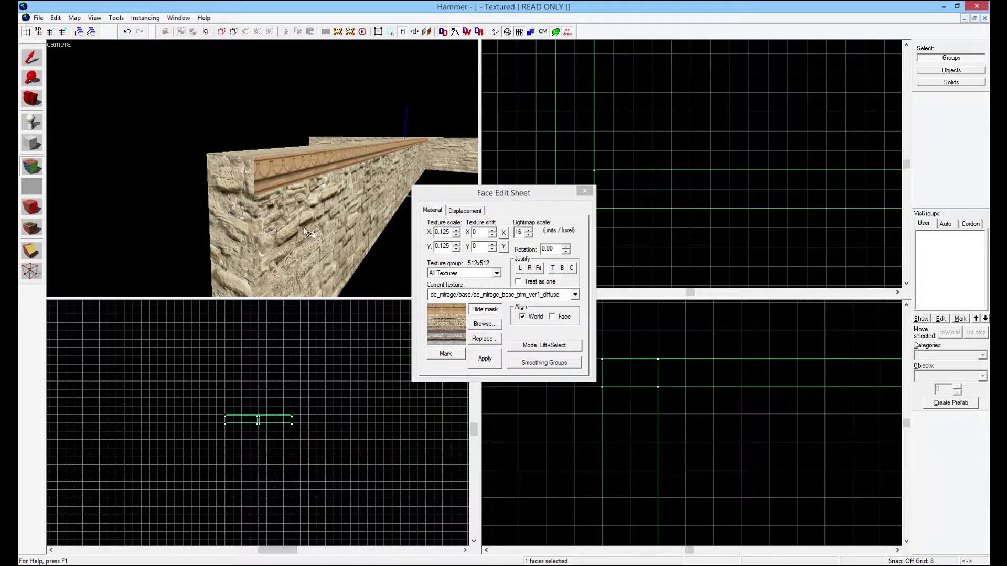
key("z")
key("z")
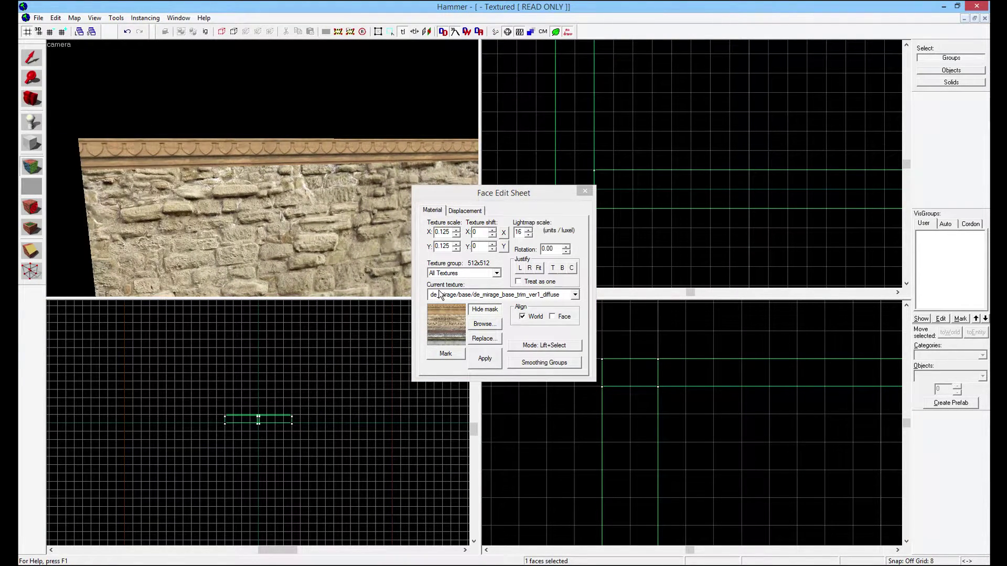
left_click(482, 246)
scroll(482, 246, "down", 10)
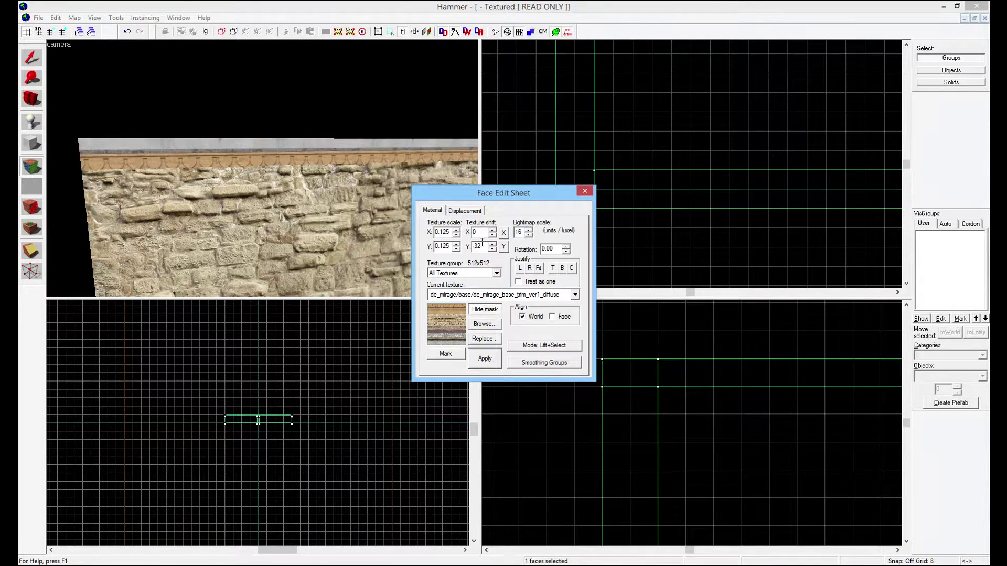
key("Down")
key("Down")
key("Down")
key("Down")
key("Down")
key("Down")
key("Down")
key("Down")
key("Down")
key("Down")
key("Down")
key("Down")
key("Down")
key("Down")
key("Down")
key("Down")
key("Down")
key("Down")
key("Down")
key("Down")
key("Down")
key("Down")
key("Down")
key("Down")
key("Down")
key("Down")
key("Down")
key("Down")
key("Down")
key("Down")
key("Down")
key("Down")
key("Down")
key("Down")
key("Down")
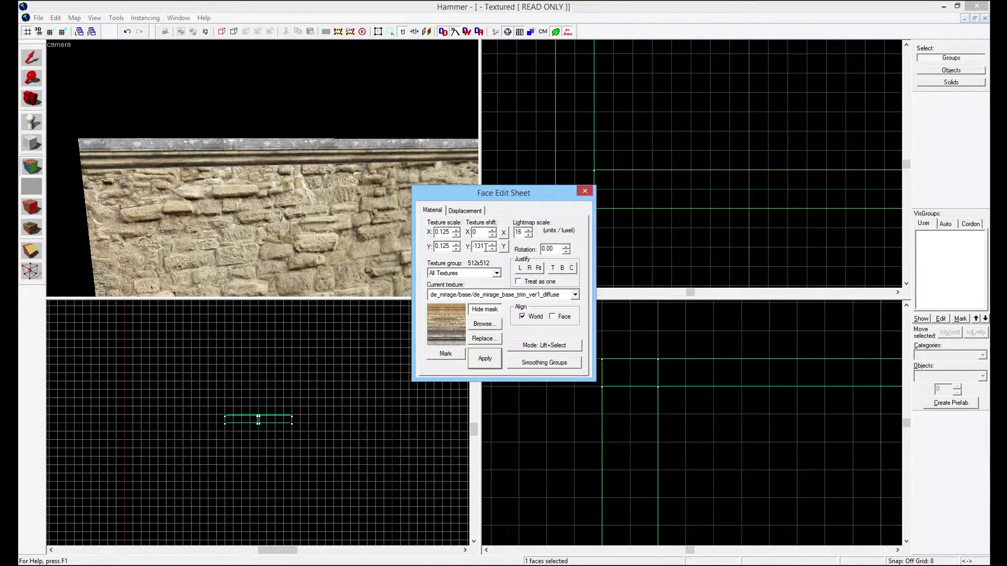
left_click(272, 172)
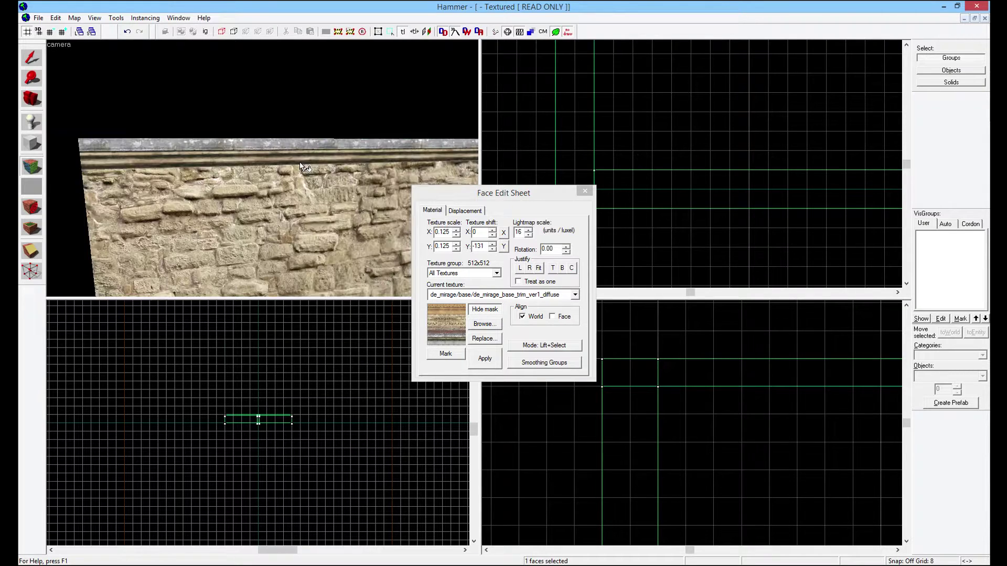
left_click(484, 246)
key("Up")
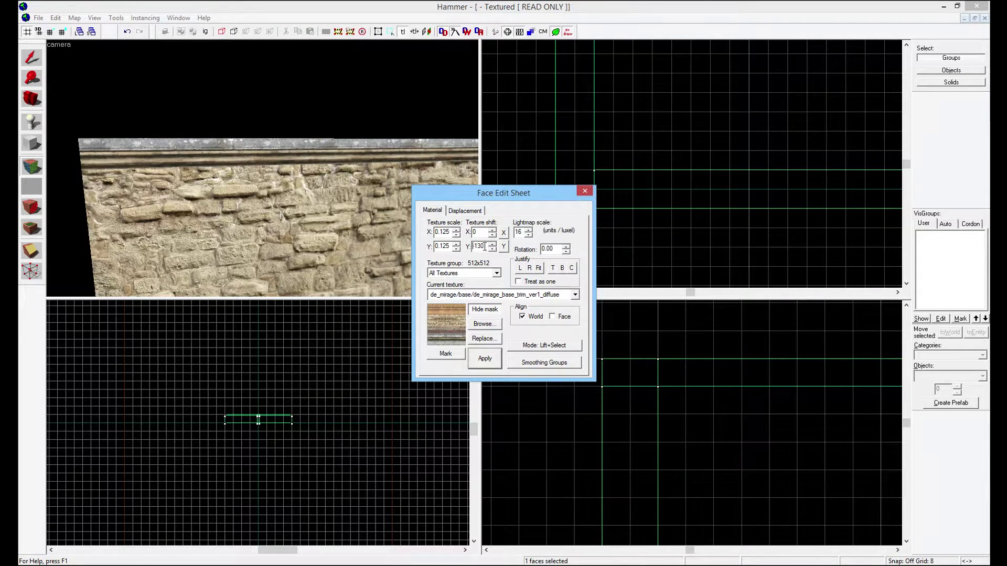
key("Down")
key("Down")
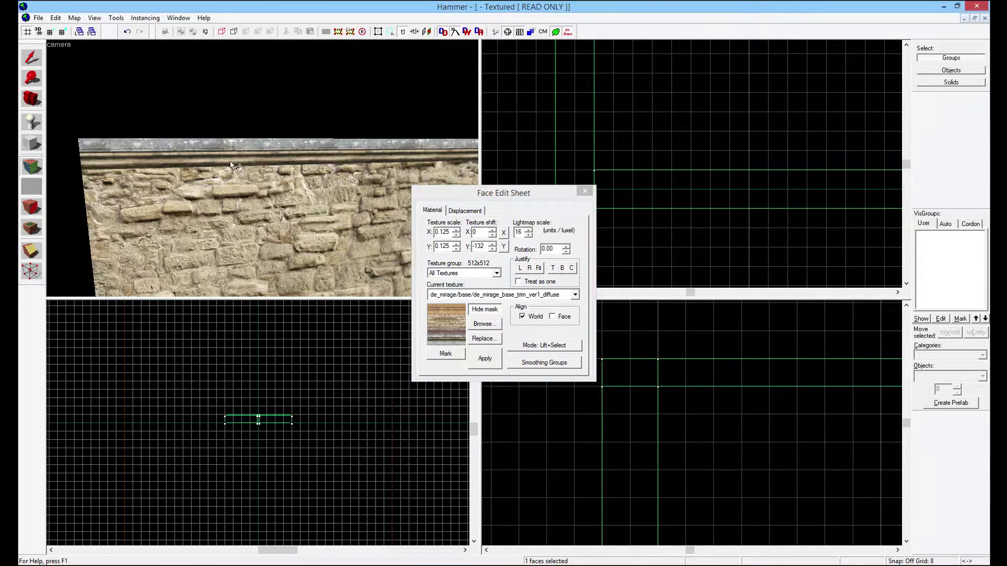
left_click(485, 311)
Step: Wrap the trim texture from the long strip face onto the strip's end face at the stem wall's free end
key("z")
key("a")
key("z")
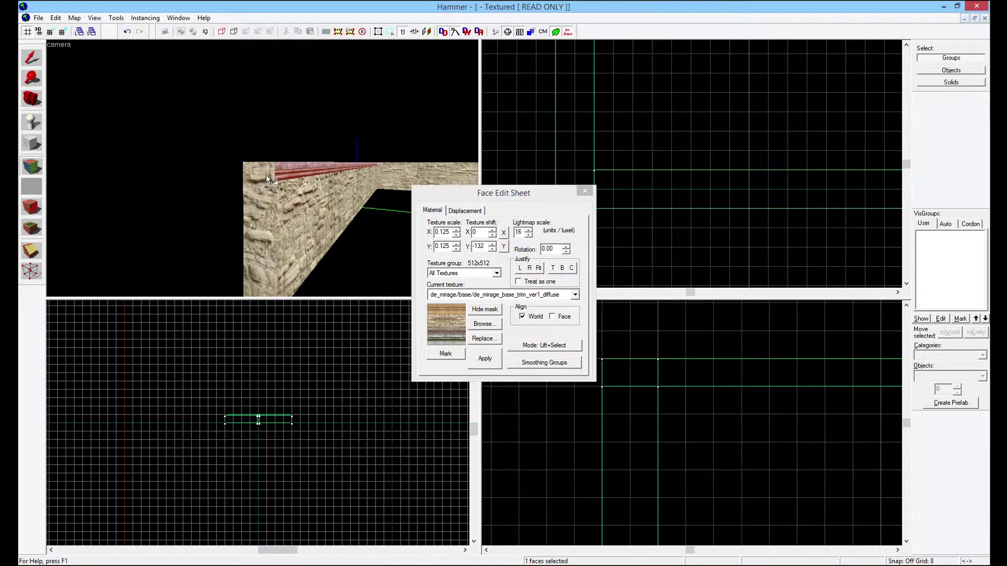
left_click_drag(300, 198, 262, 168)
key("a")
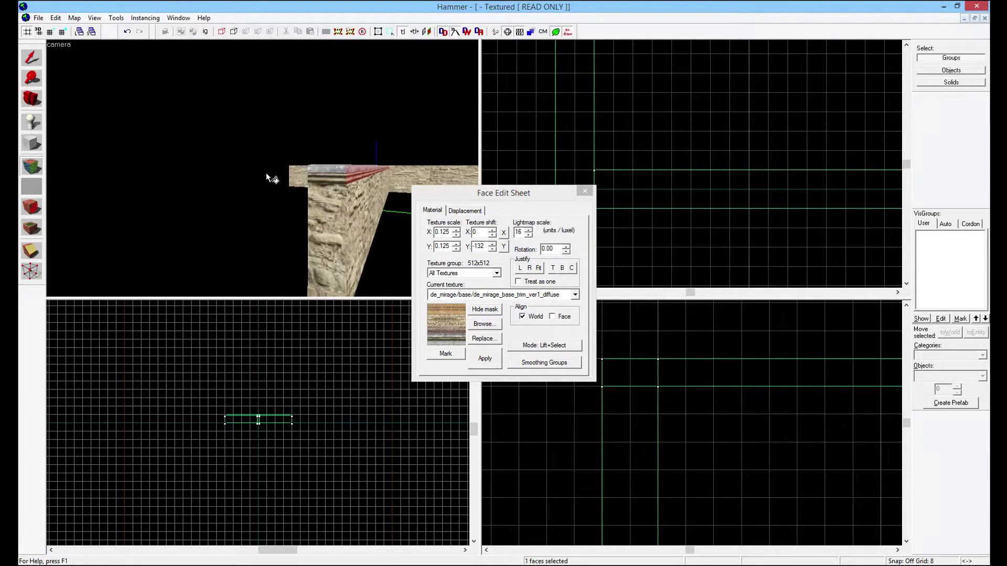
key("z")
key("z")
Step: Continue the trim from the stem wall's end face onto its other long strip face and toward the crossing wall
left_click(279, 170)
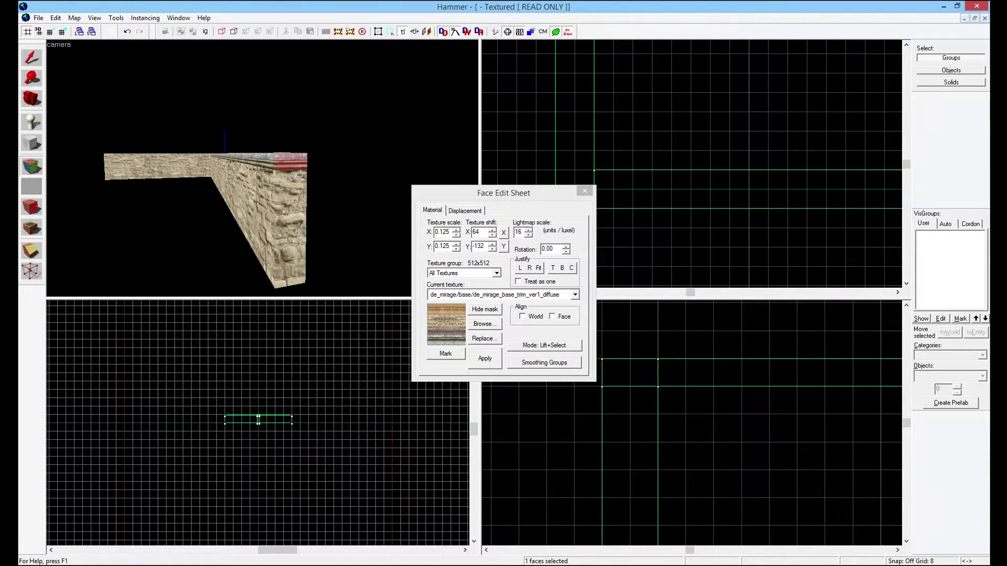
key("Up")
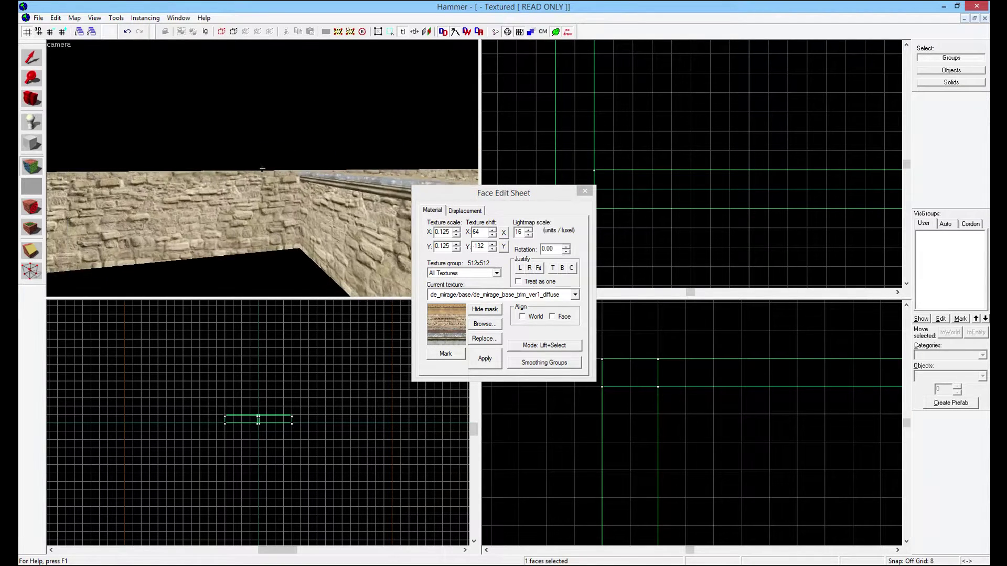
key("w")
key("z")
right_click(262, 163, "alt")
key("z")
key("a")
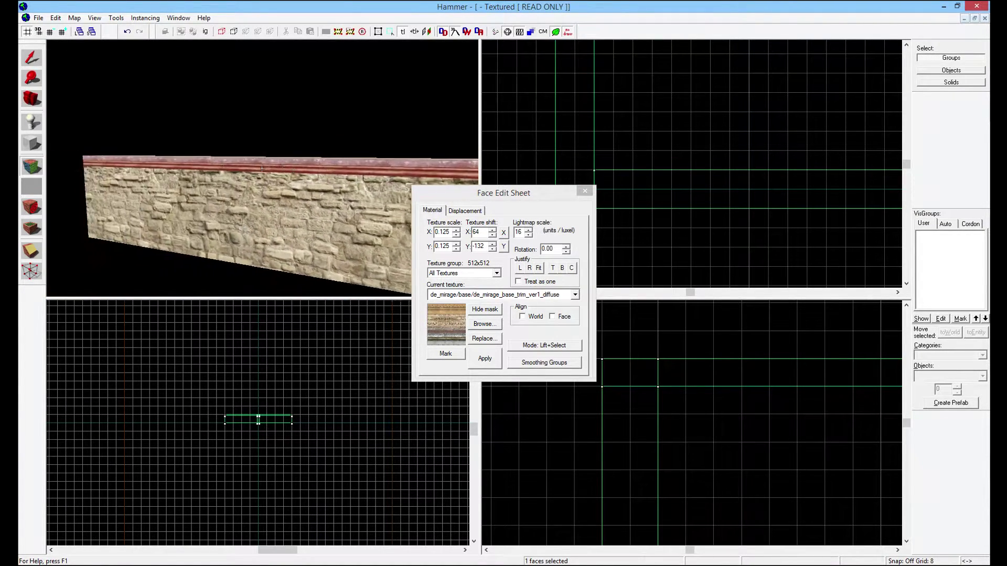
key("z")
Step: Wrap the trim texture around the crossing wall's end onto the adjoining faces of its top strip
left_click(300, 156)
key("z")
key("a")
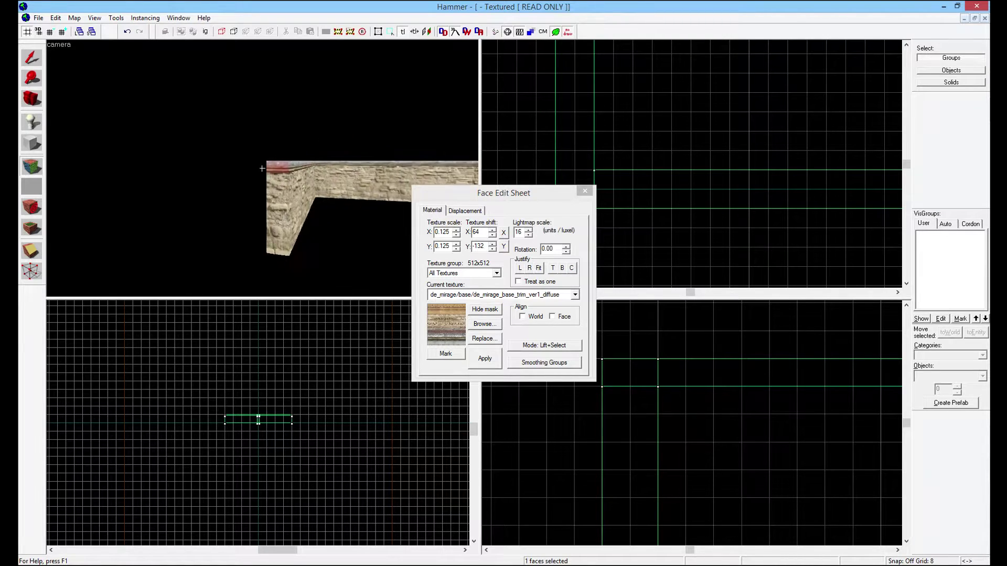
key("z")
right_click(288, 155, "alt")
key("z")
key("a")
key("d")
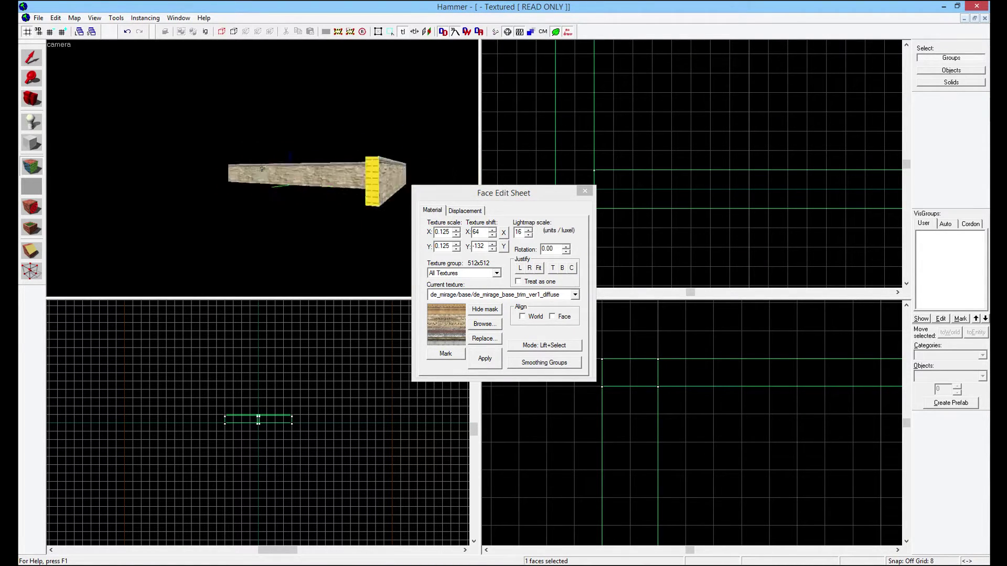
Step: Finish the trim around the crossing wall and carry the brick texture onto its yellow end face
key("d")
key("z")
right_click(256, 165, "alt")
key("w")
key("s")
key("w")
key("a")
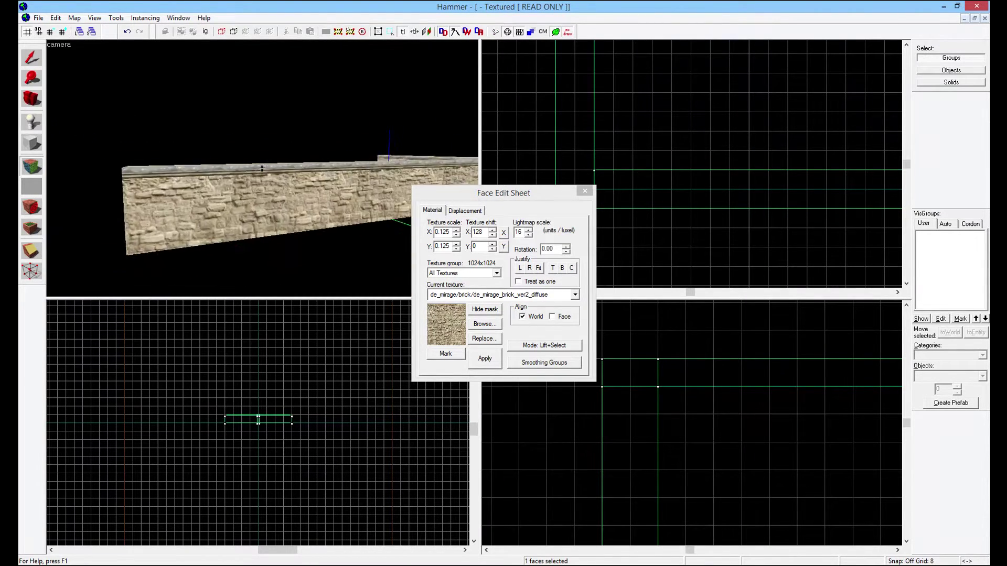
Step: Return to object selection and inspect the trim around both walls and the stem wall's top face
key("w")
key("shift+s")
key("s")
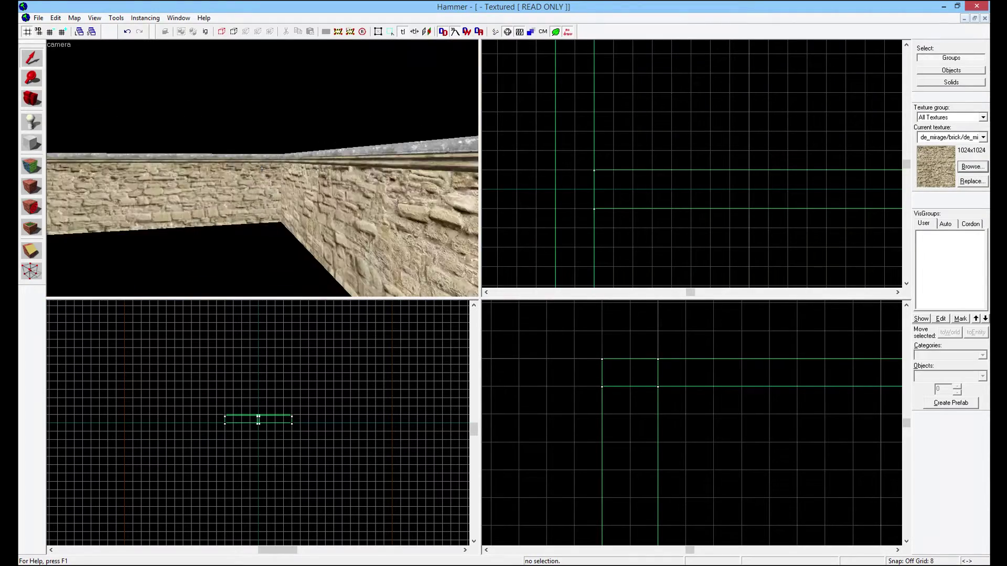
key("a")
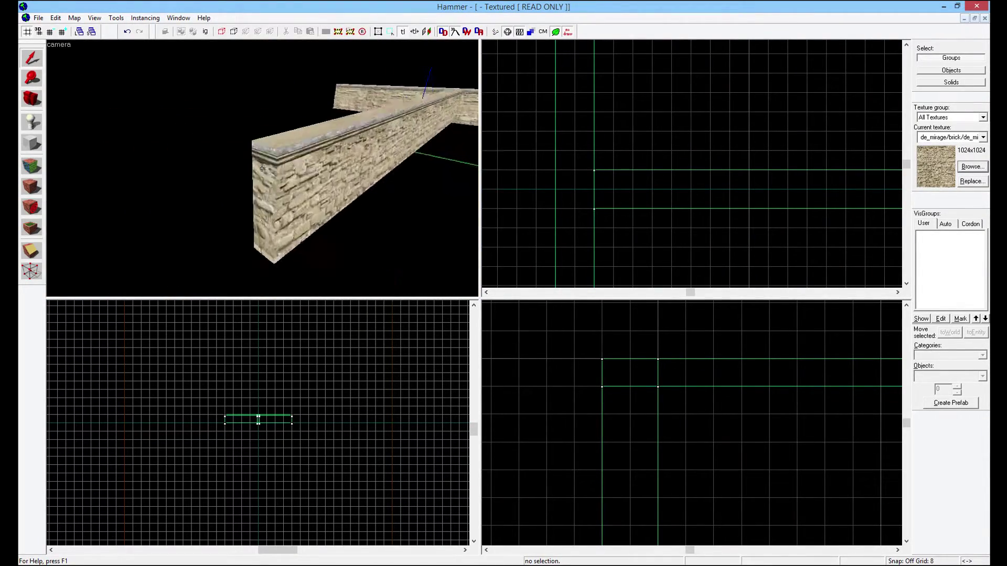
key("w")
key("s")
key("s")
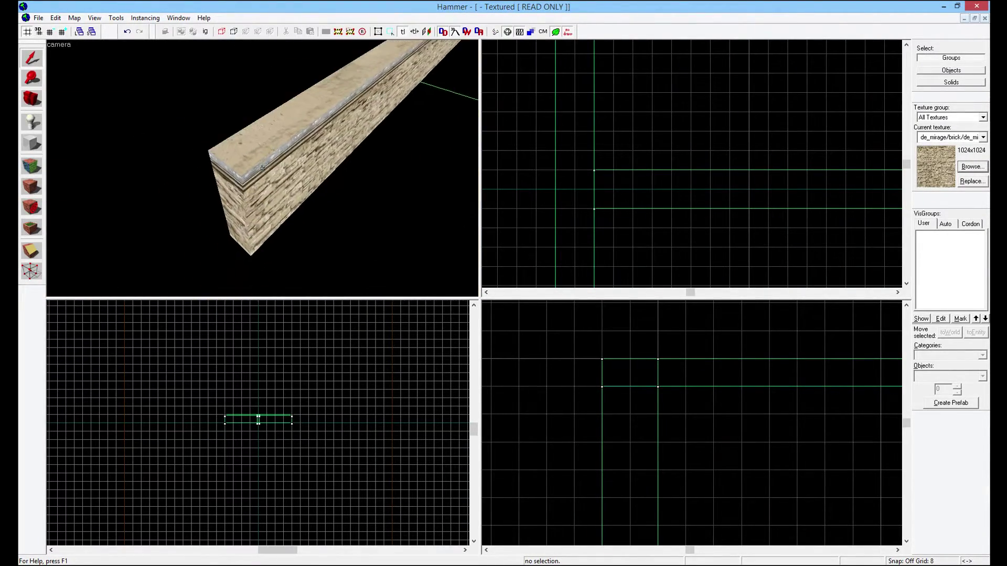
key("z")
Step: Try the texture de_mirage/base/de_mirage_mid_ver1_diffuse on the stem wall's top face, browsing the mirage textures at 256x256
key("shift+a")
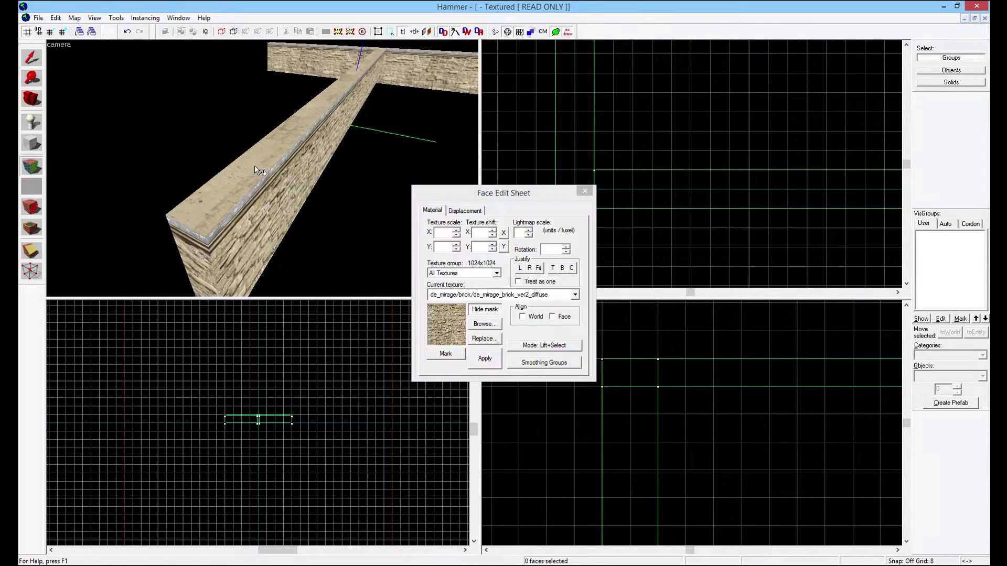
left_click(483, 323)
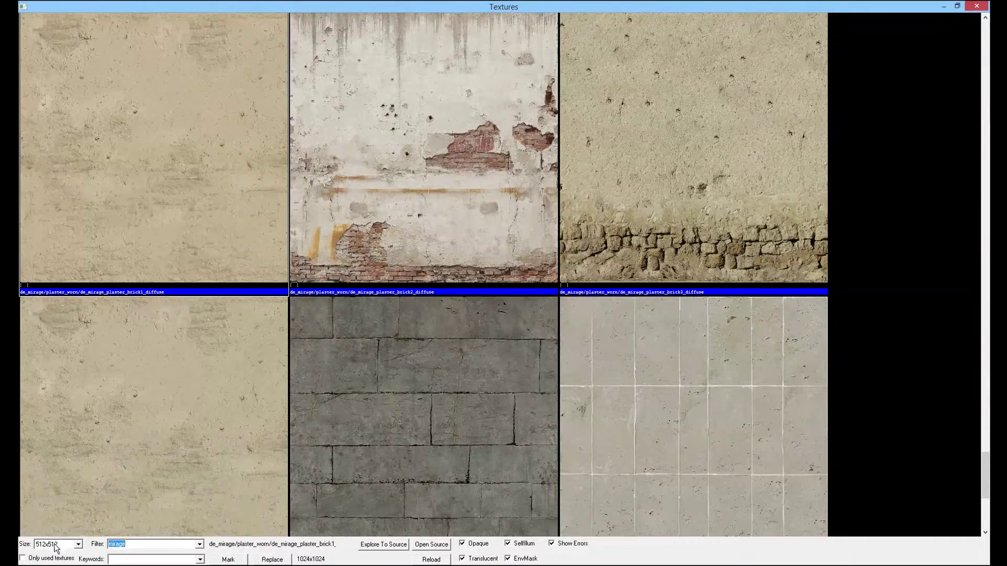
left_click(58, 528)
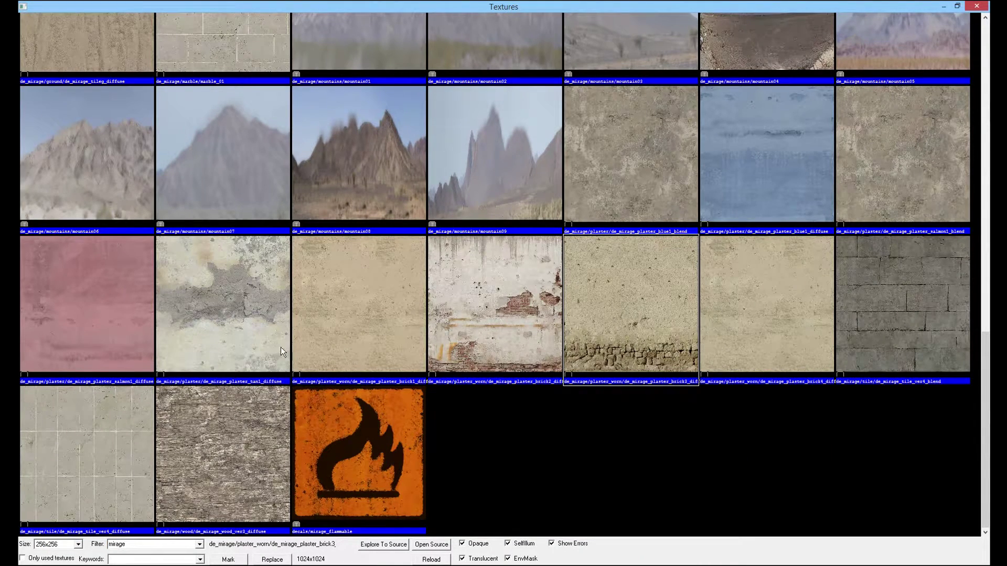
scroll(225, 326, "up", 3)
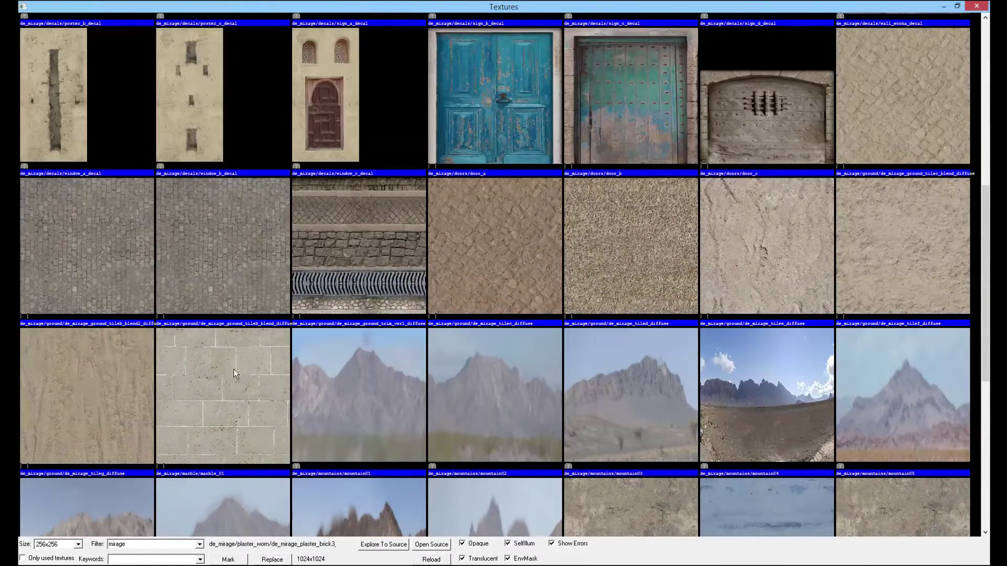
scroll(255, 359, "up", 3)
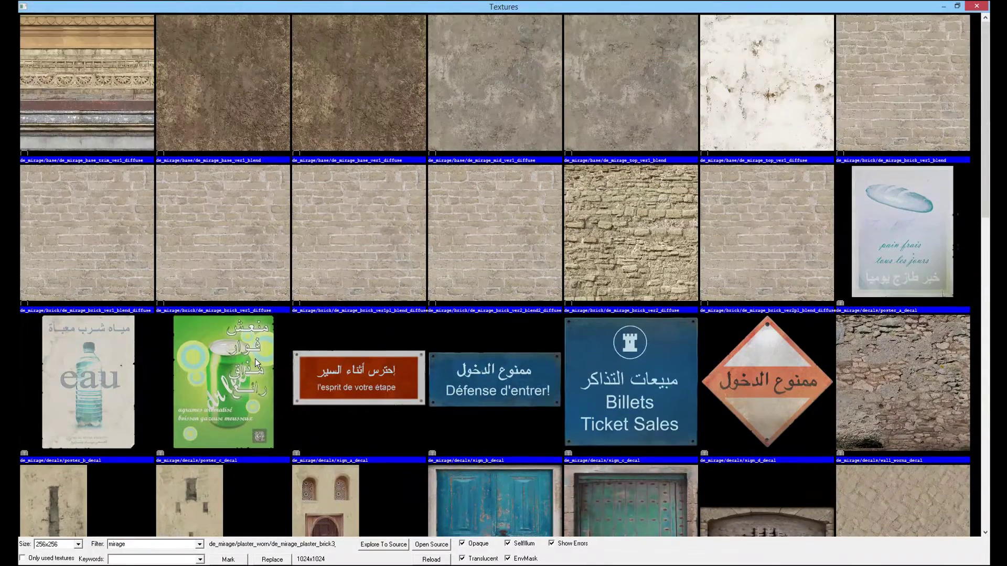
double_click(489, 103)
left_click(485, 359)
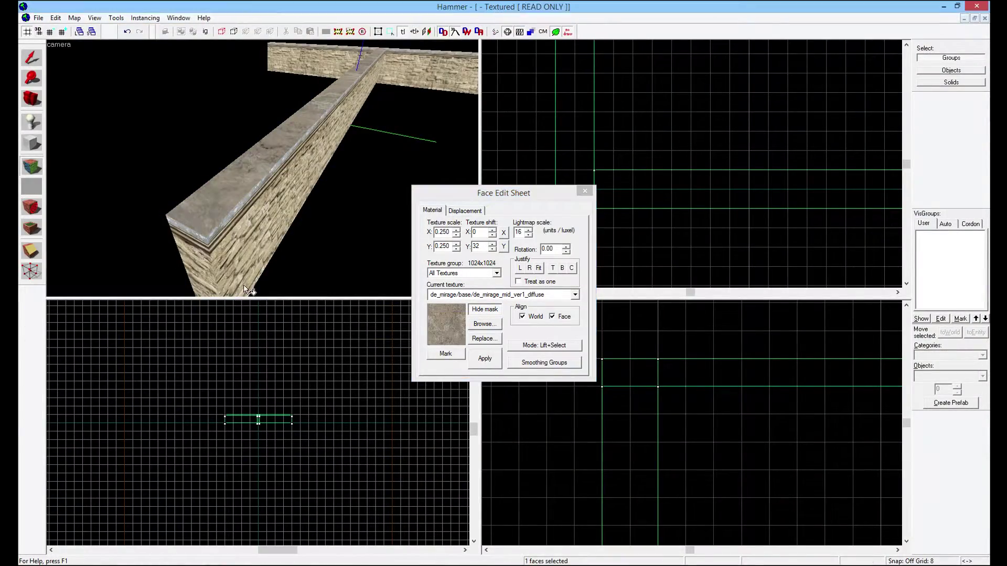
Step: Apply de_mirage/tile/de_mirage_tile_ver4_diffuse to the stem wall's top face and carry it onto the crossing wall's top face
left_click(478, 324)
scroll(204, 282, "down", 9)
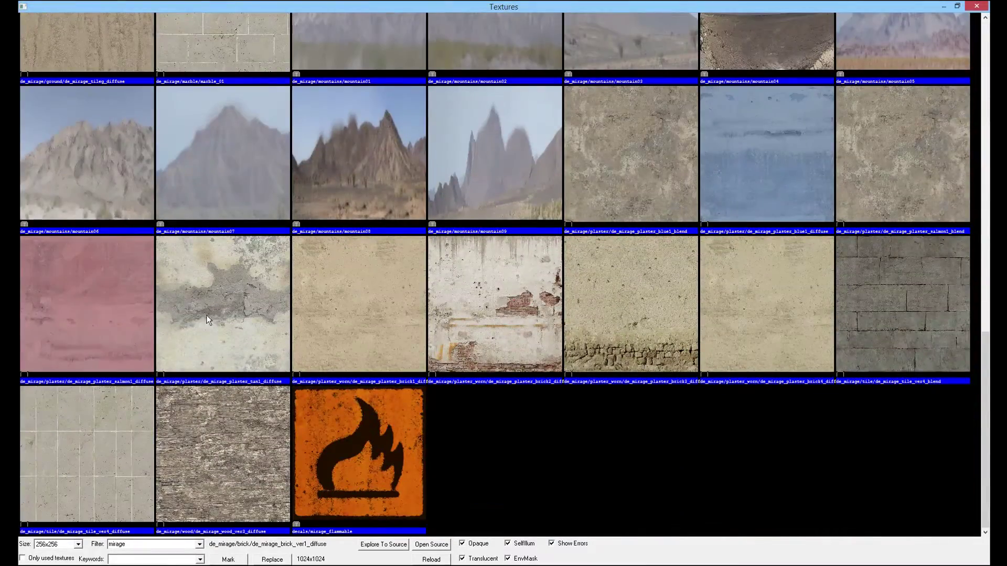
double_click(119, 439)
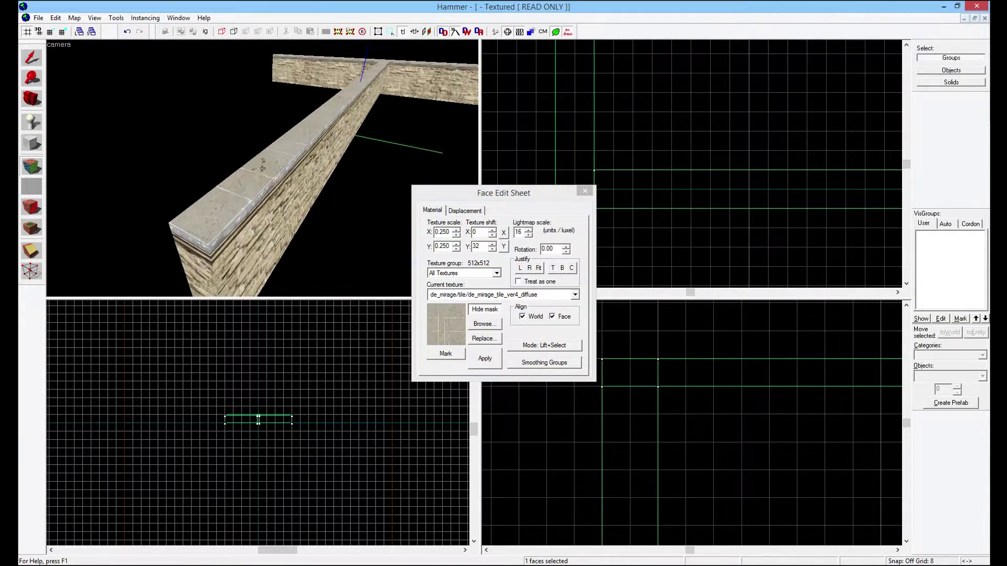
key("w")
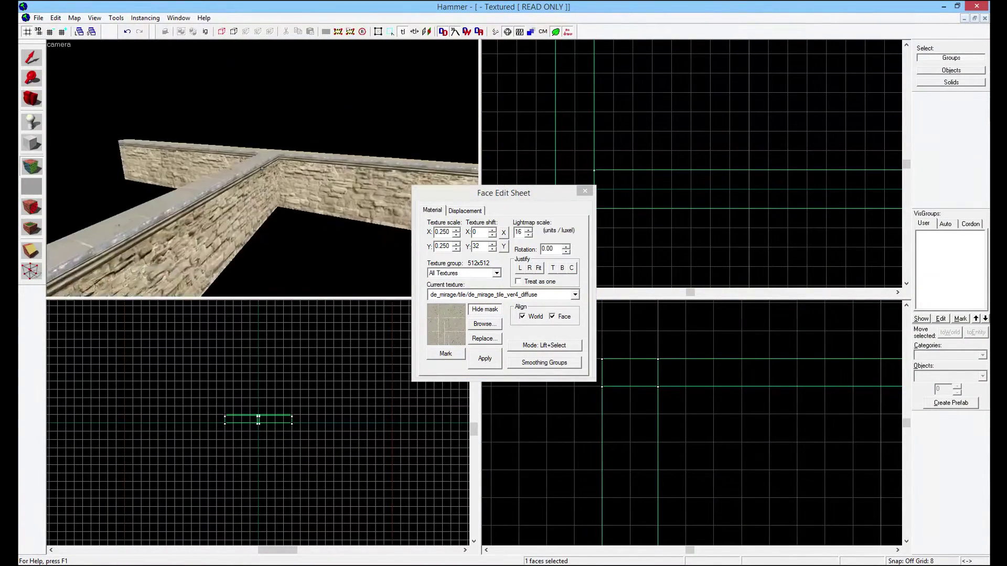
key("w")
key("z")
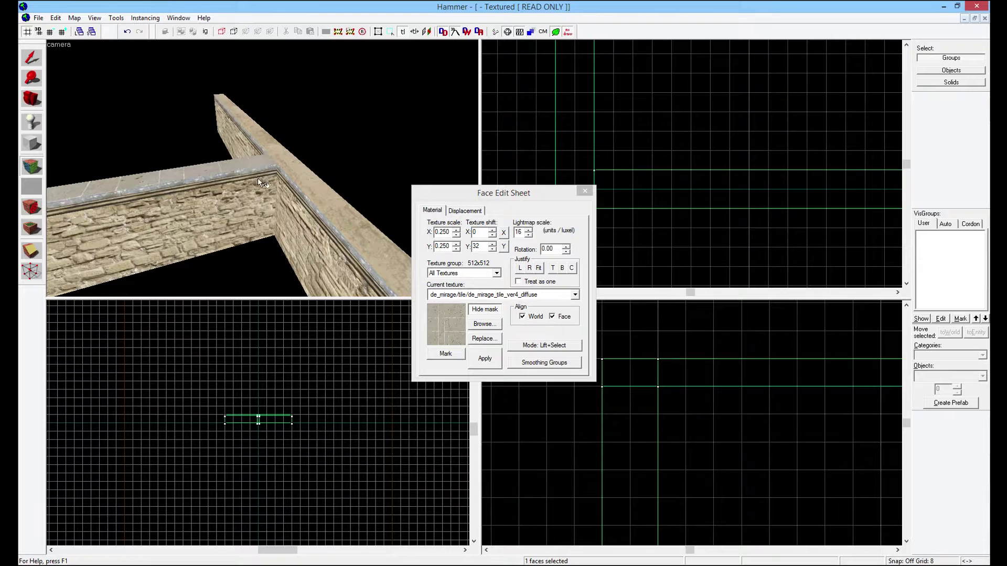
left_click(209, 166)
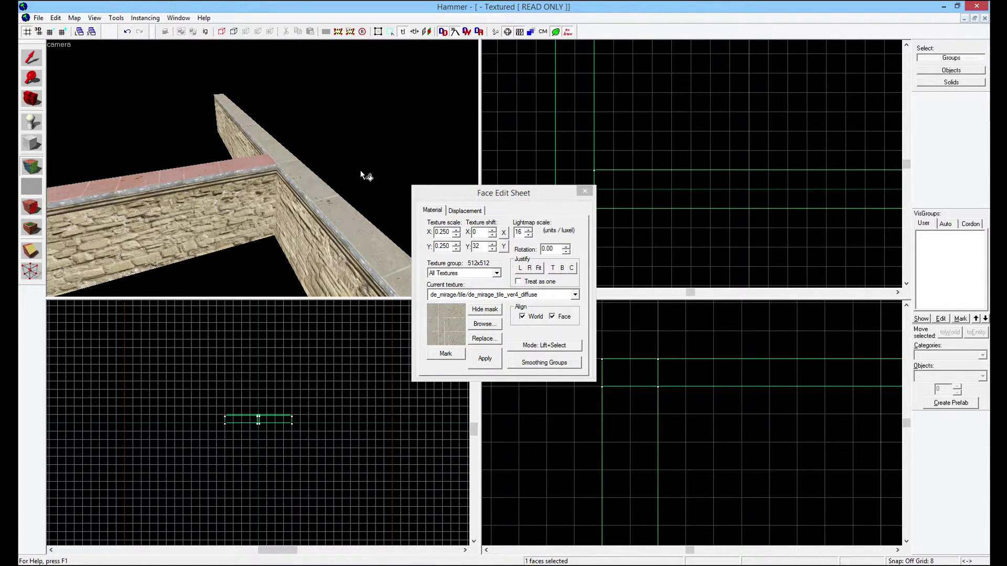
left_click(584, 192)
Step: Inspect the tiled wall tops and the inner corner where the stem wall meets the crossing wall
key("z")
key("d")
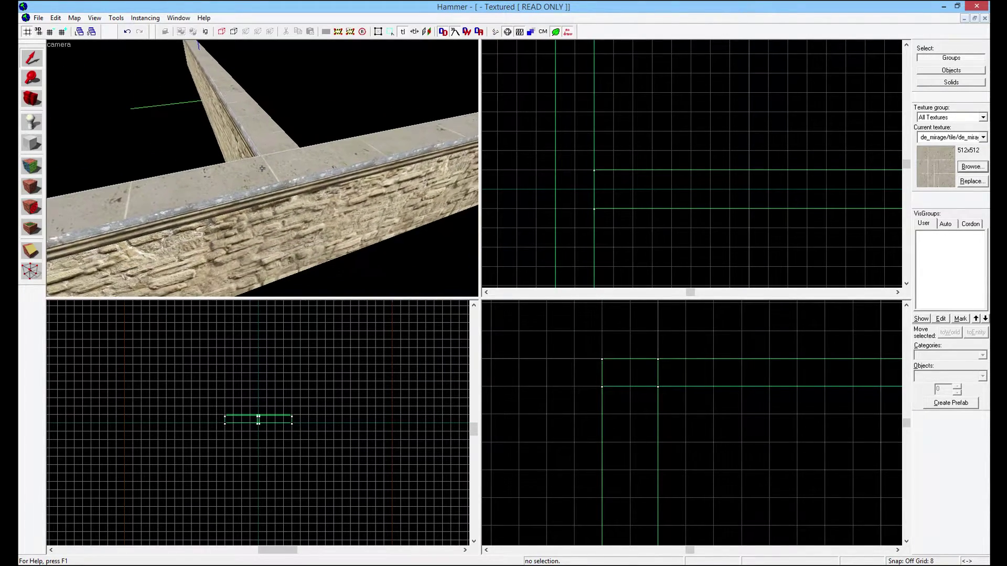
key("w")
key("a")
key("s")
key("w")
key("w")
key("s")
key("z")
Step: Pick the crossing wall's lower brick block and match the brick texture with the stem wall's face at this inner corner
left_click(262, 169)
left_click(232, 163)
left_click(257, 164)
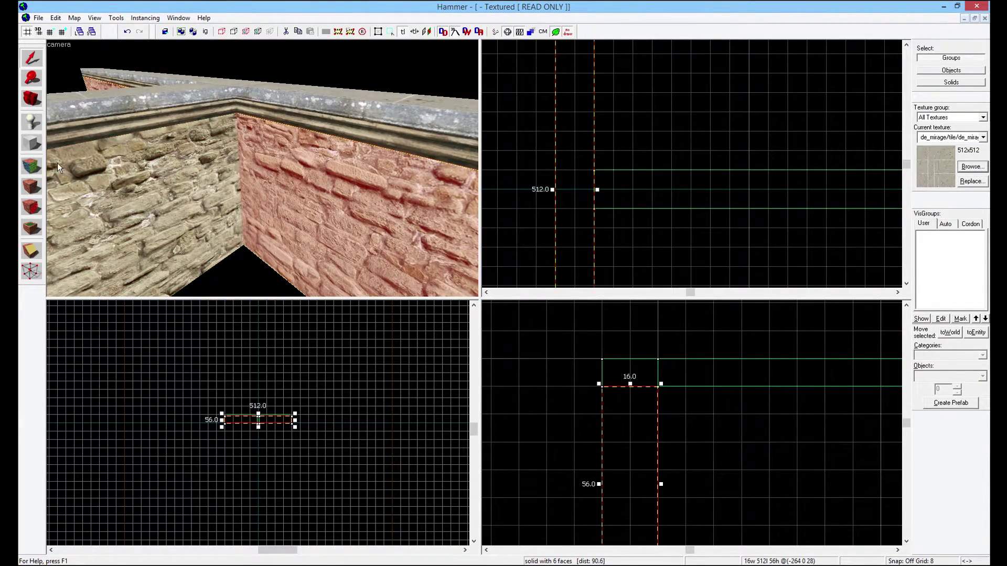
left_click(31, 166)
left_click(156, 197)
left_click(585, 191)
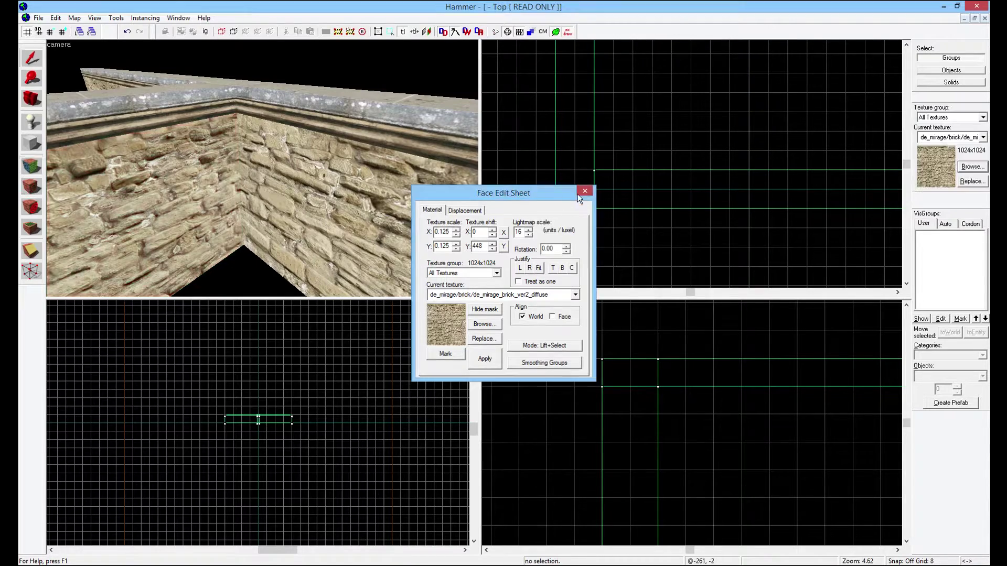
Step: Align the crossing wall's brick texture with the stem wall's face at an inner corner of the junction
key("z")
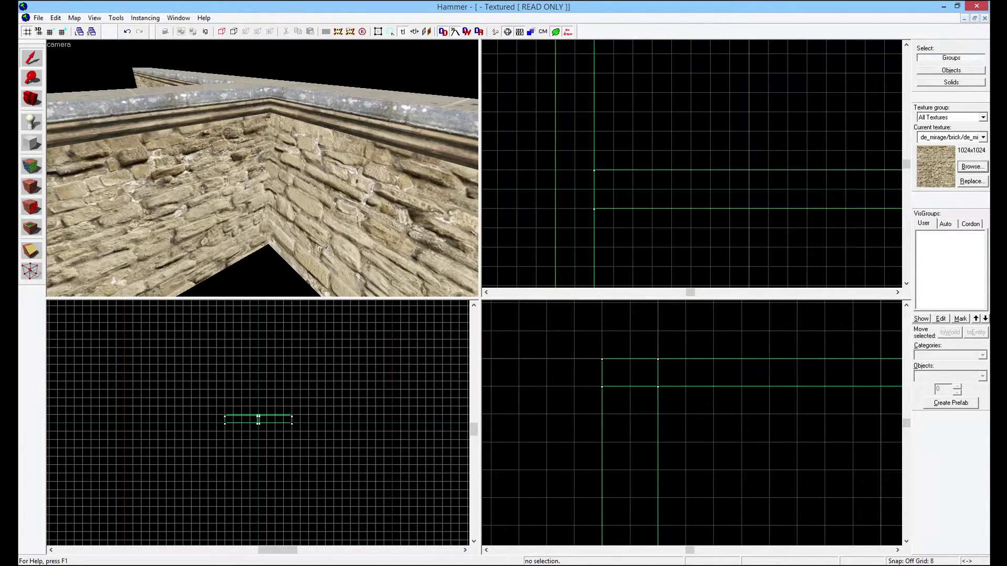
key("s")
key("s")
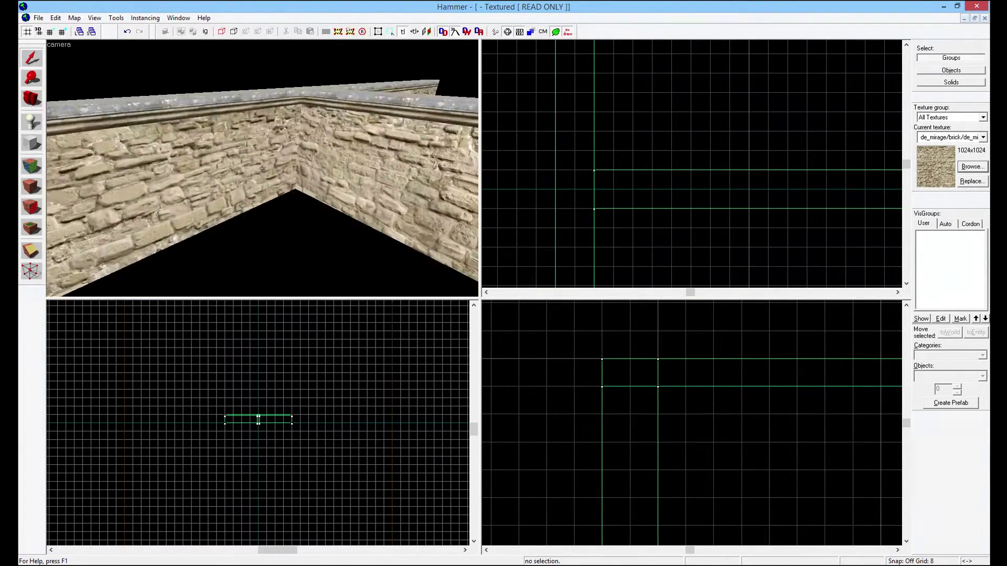
key("w")
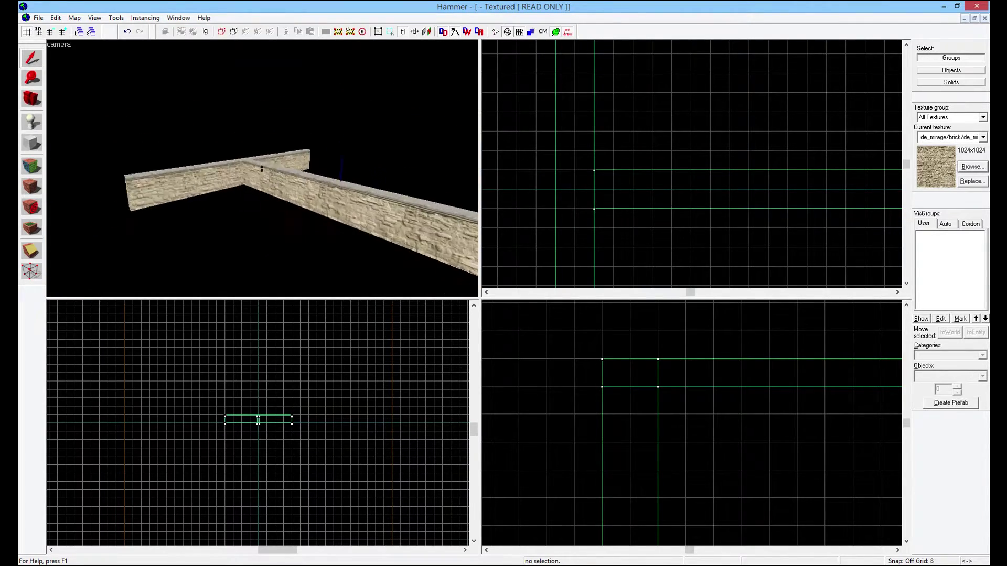
key("w")
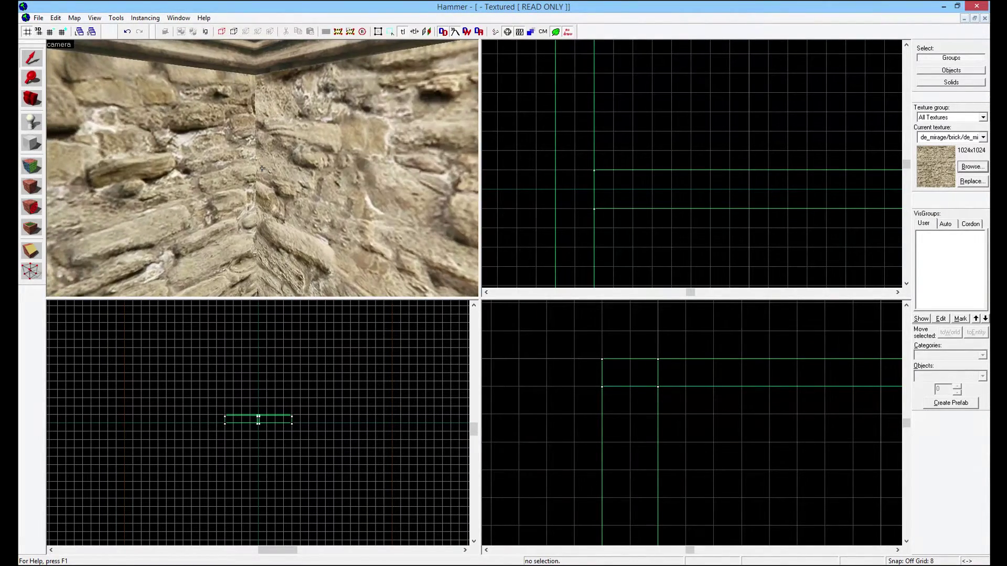
key("shift+a")
left_click(213, 183)
left_click(273, 179)
left_click(244, 177)
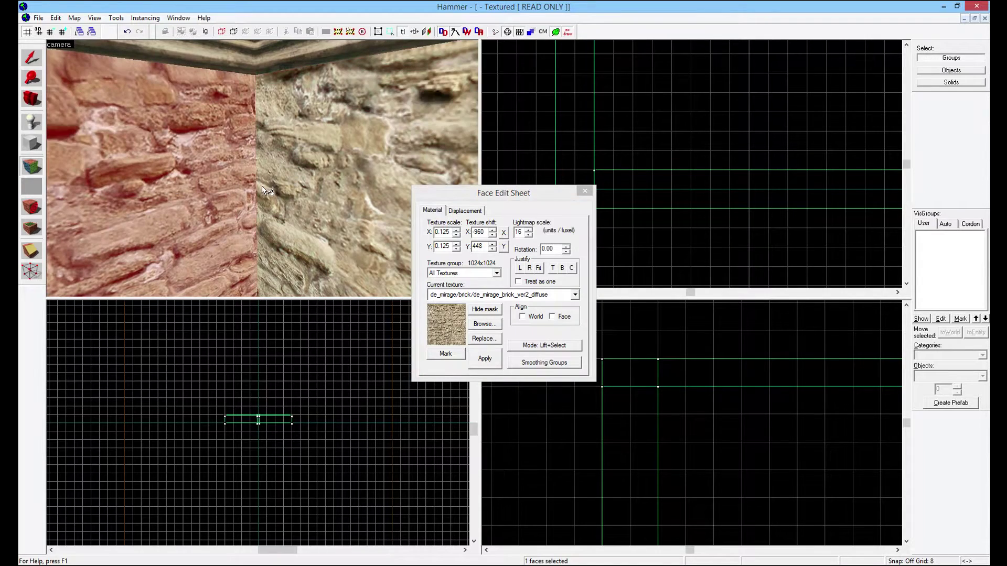
Step: Split the crossing wall's brick block and trim strip across their width at the stem wall's centreline, keeping both halves
key("z")
key("s")
key("a")
key("z")
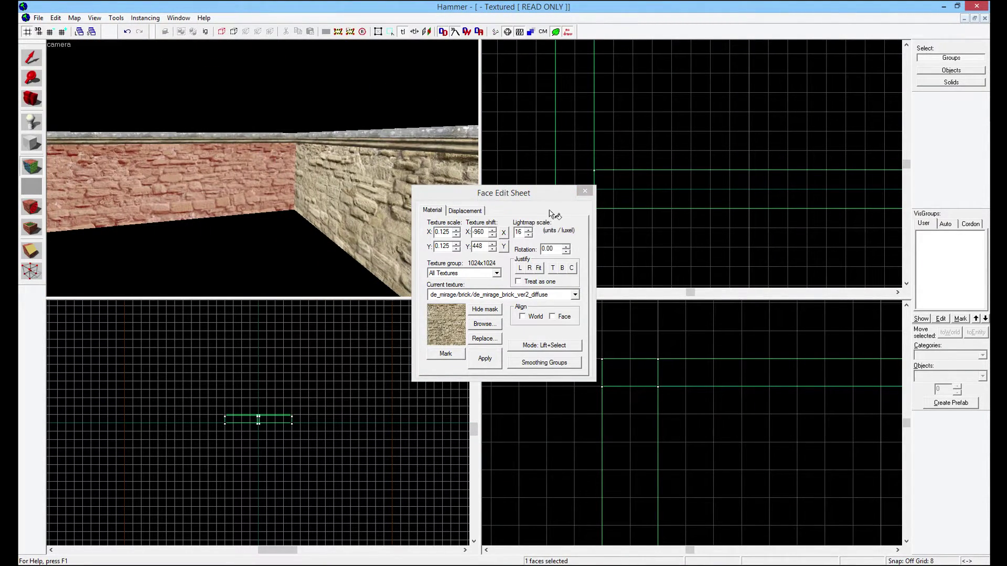
key("shift+s")
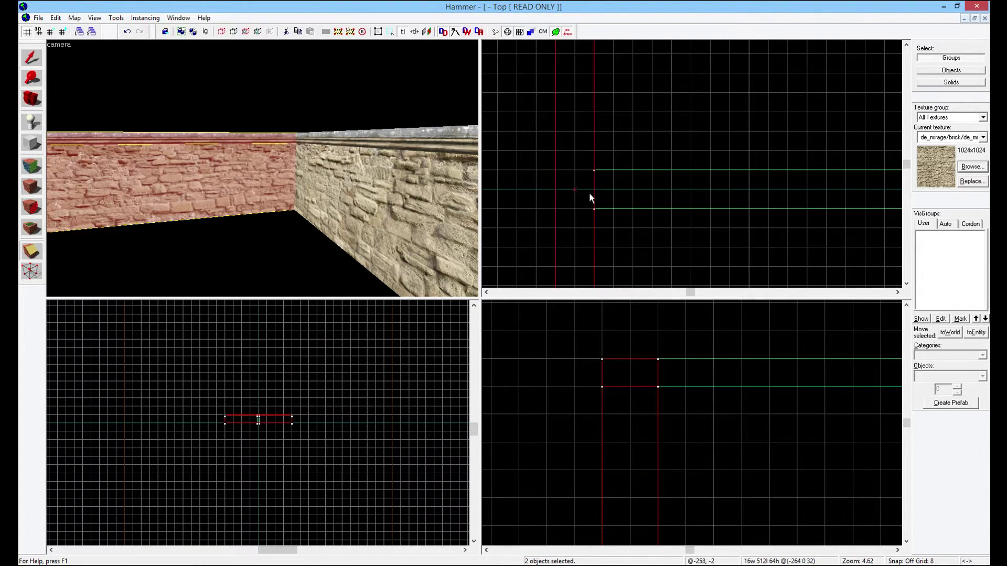
key("shift+x")
left_click_drag(594, 190, 561, 189)
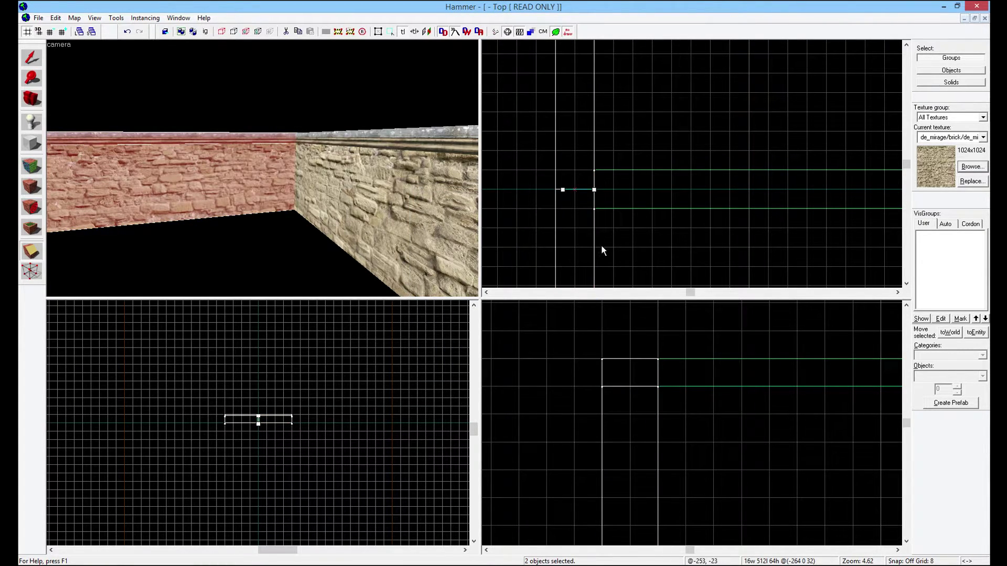
scroll(580, 204, "down", 4)
scroll(584, 205, "down", 4)
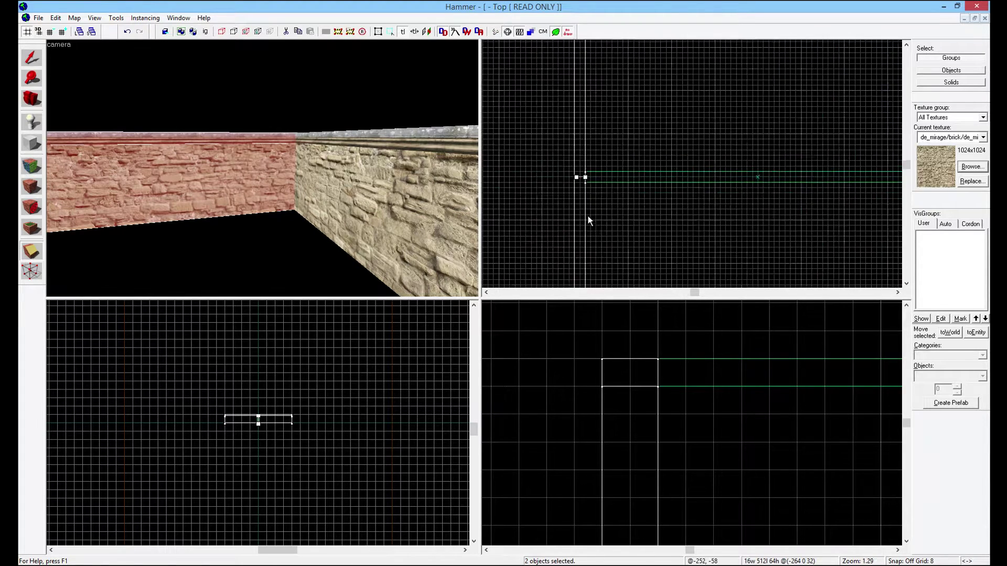
scroll(575, 126, "up", 6)
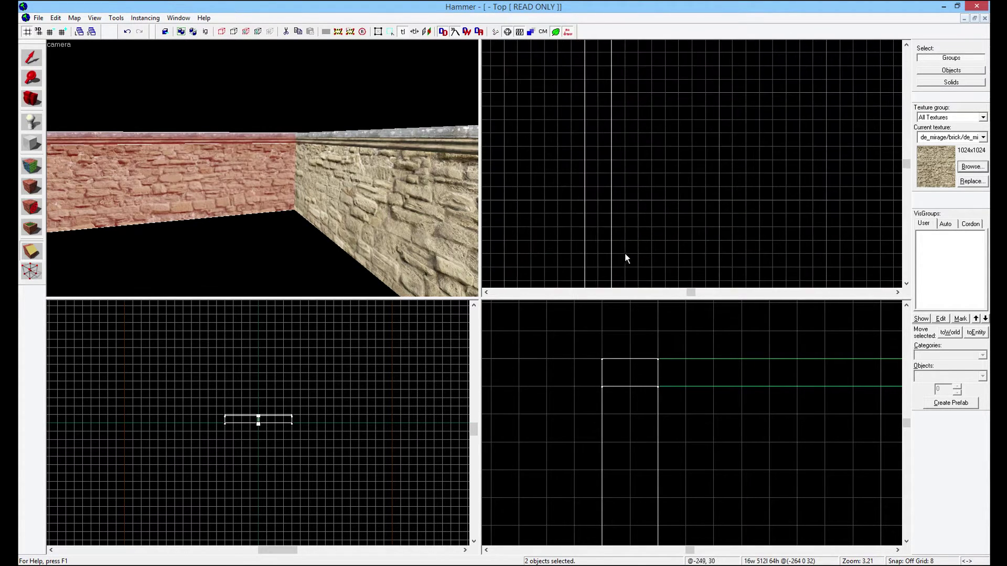
middle_click_drag(638, 235, 680, 49)
key("Return")
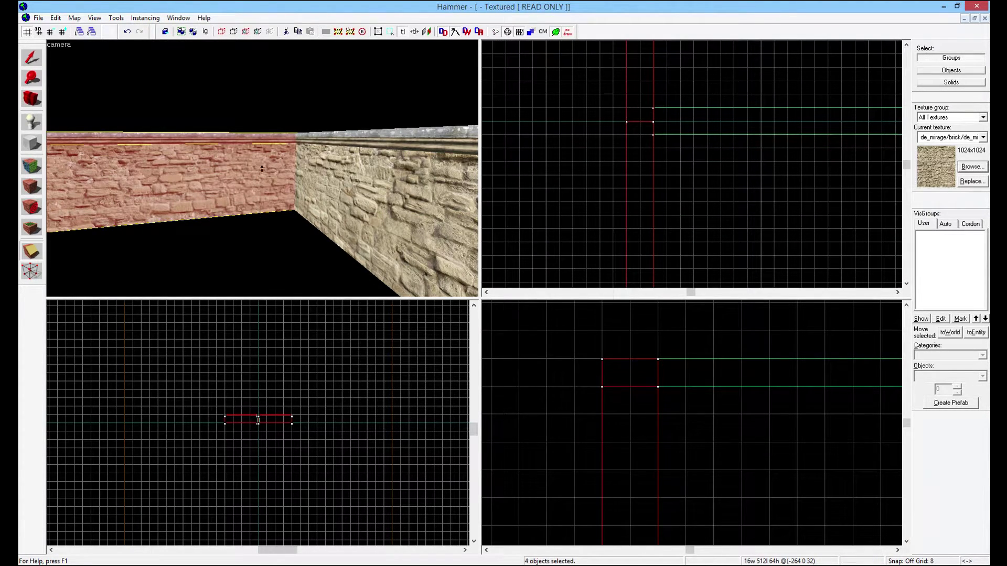
Step: Wrap the brick texture from the stem wall's side face onto the adjoining half of the crossing wall
key("z")
key("w")
key("s")
key("z")
left_click(42, 187)
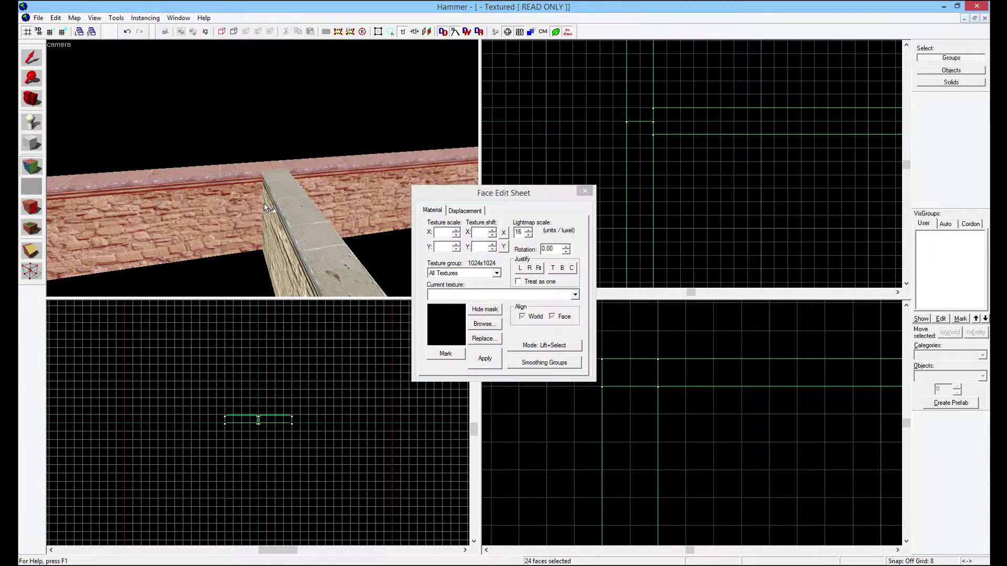
key("w")
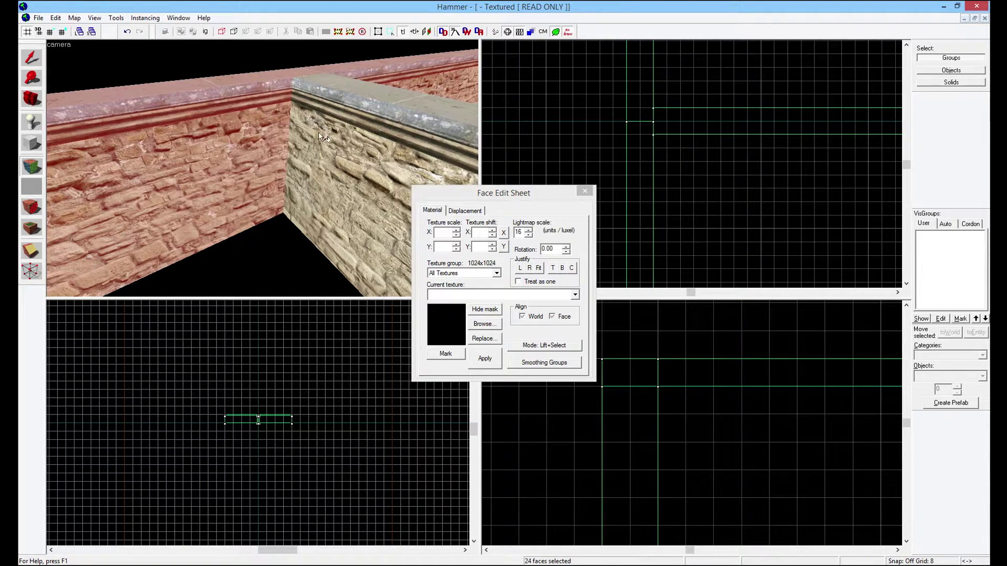
left_click(298, 141)
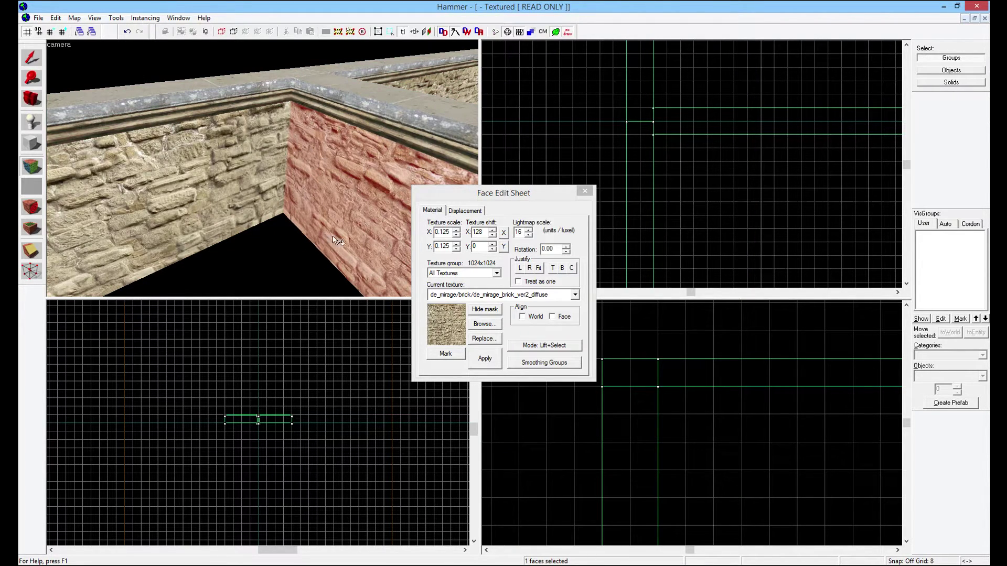
Step: Wrap the stem wall's brick onto the crossing wall's other half and its trim texture onto the trim of both halves
key("z")
key("d")
key("z")
left_click(218, 188)
left_click(239, 129)
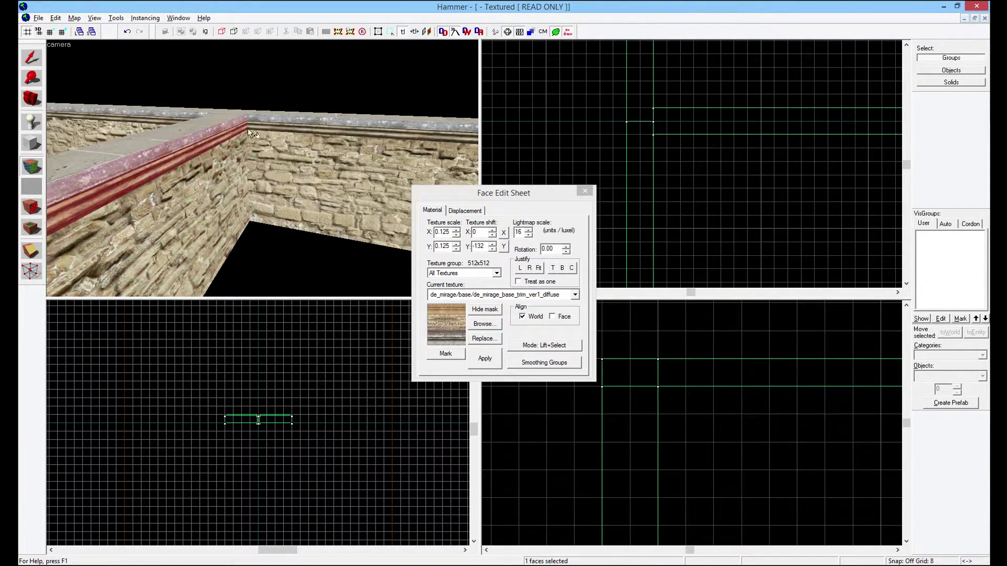
key("a")
key("z")
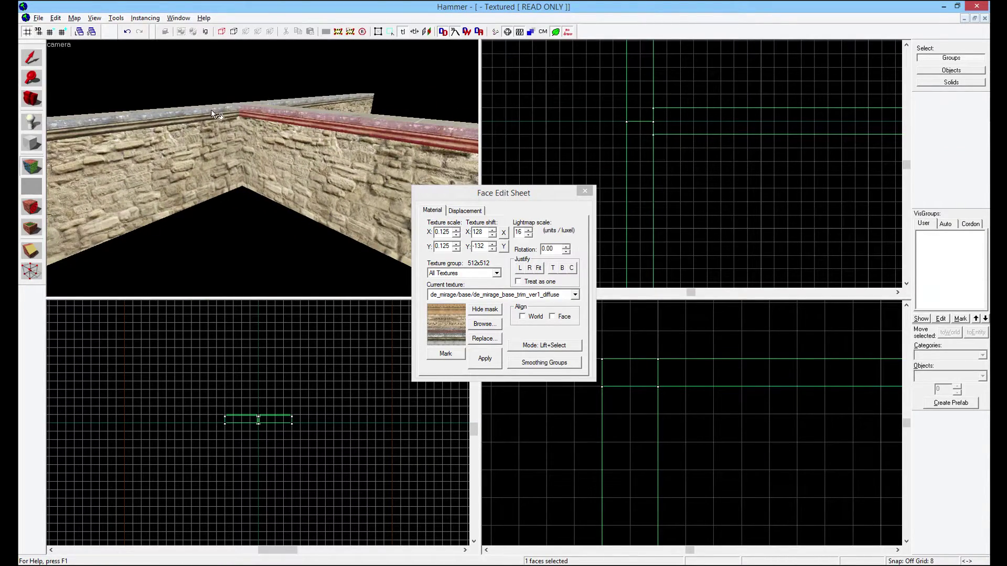
left_click(584, 191)
Step: Examine the brick and trim alignment at the inner corners and view both walls from a distance
key("z")
key("w")
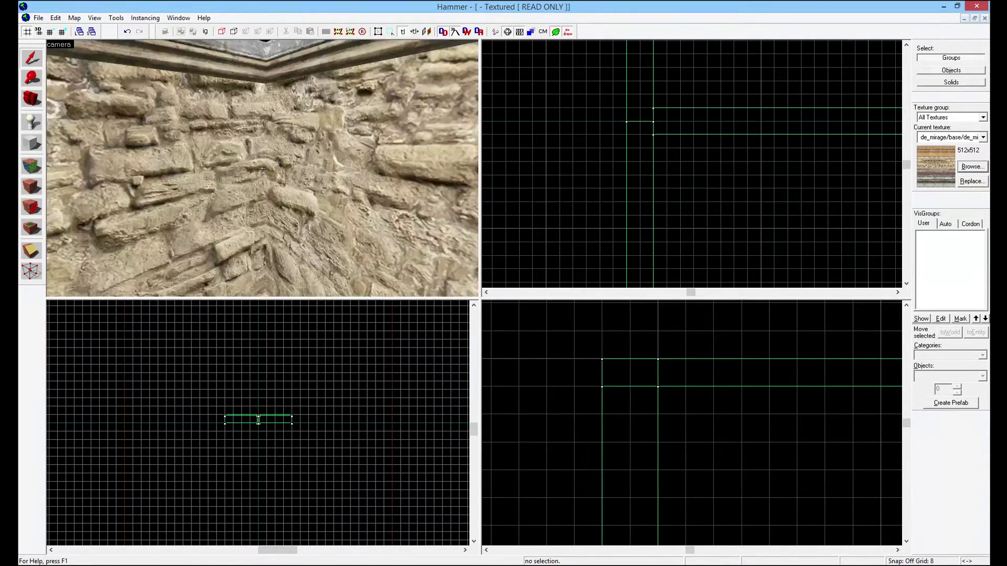
key("Up")
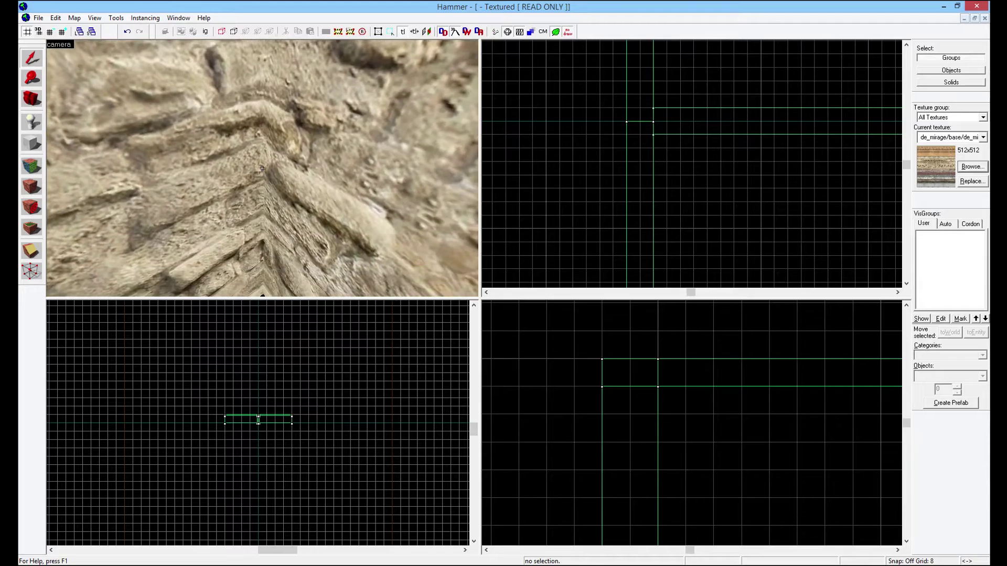
key("Up")
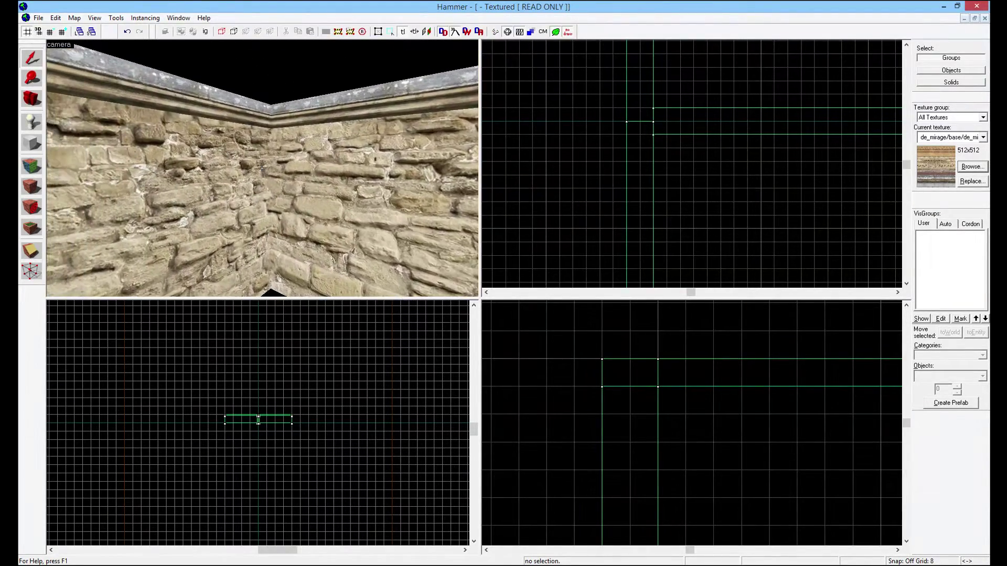
key("Down")
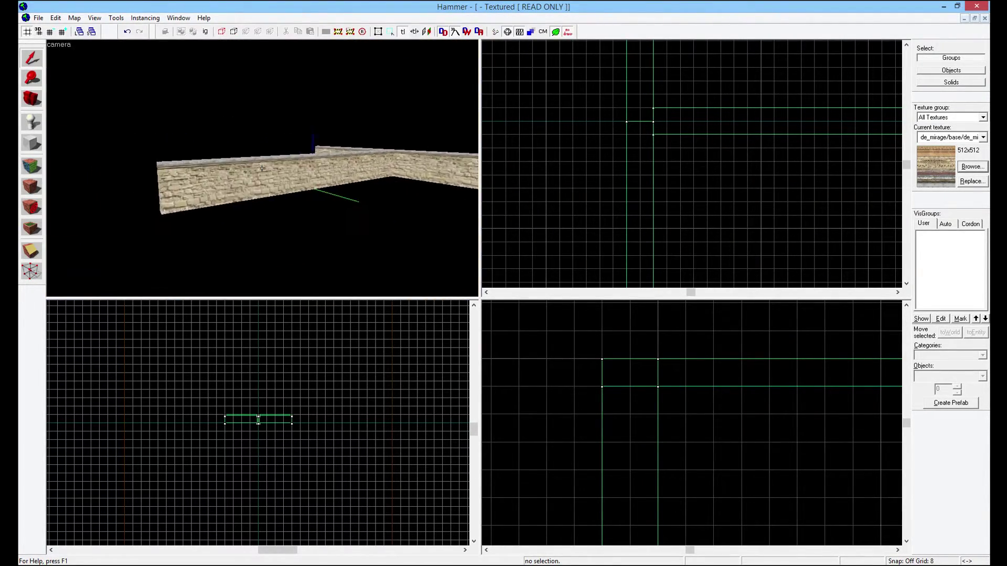
key("Up")
key("Right")
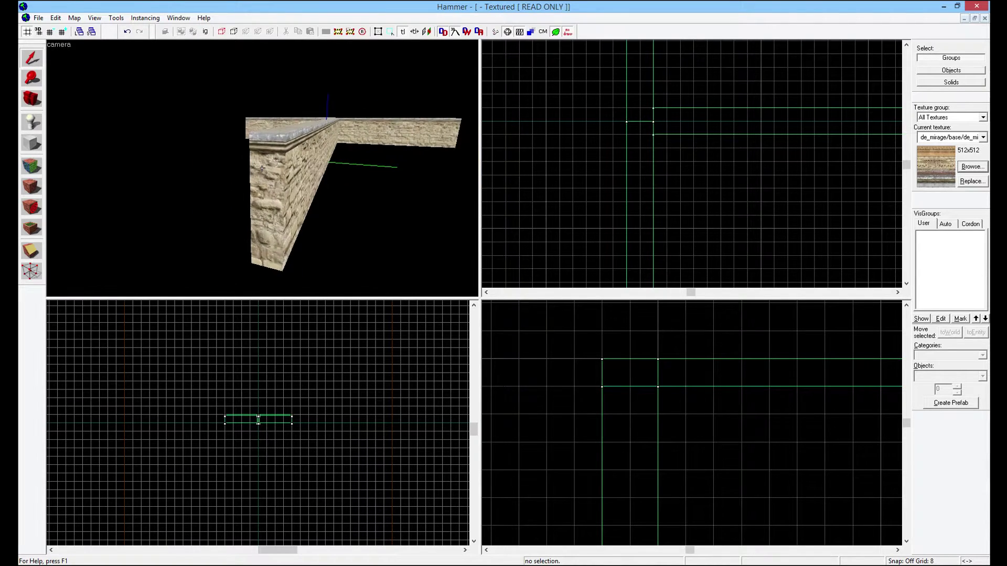
Step: Wrap the brick and trim textures from the stem wall's side onto its free end
key("shift+a")
left_click(230, 188)
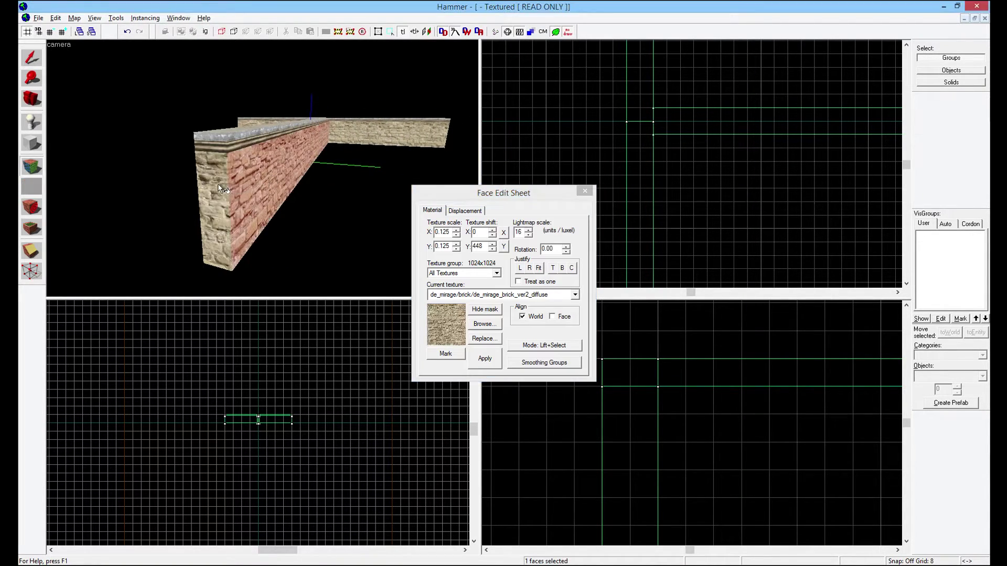
left_click(243, 139)
left_click(585, 191)
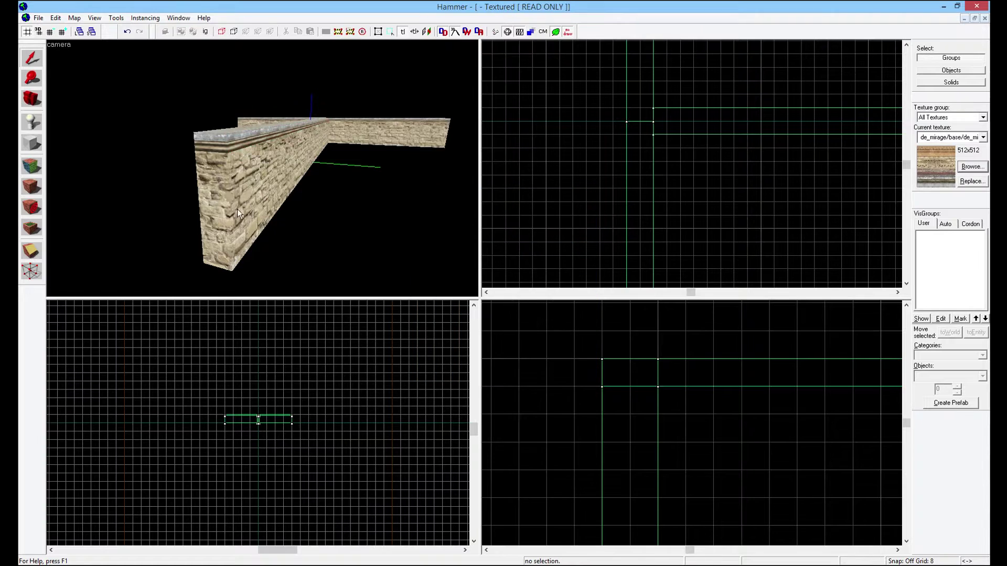
Step: Wrap the brick texture from the crossing wall's inner side face onto the outer end of that half
key("w")
key("d")
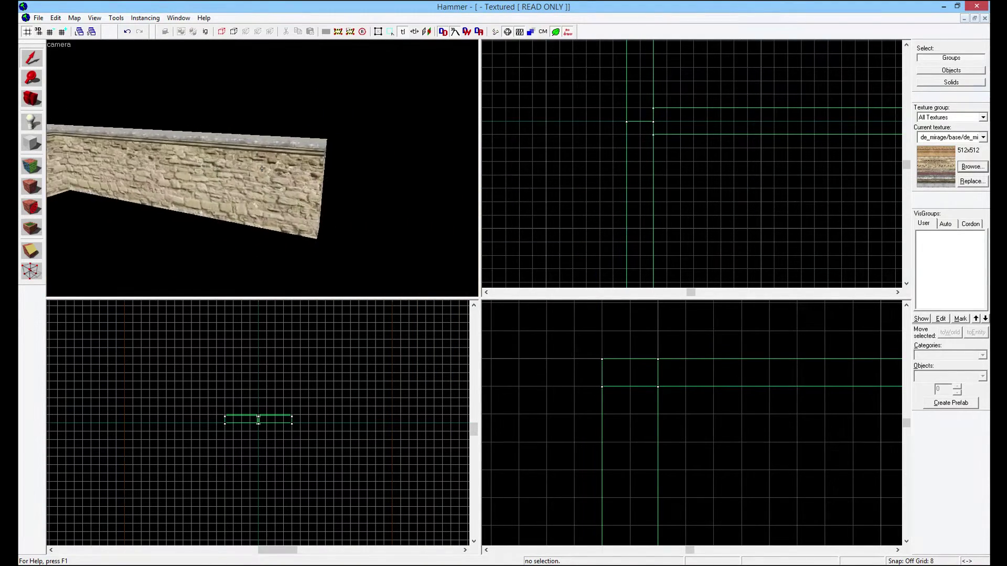
key("a")
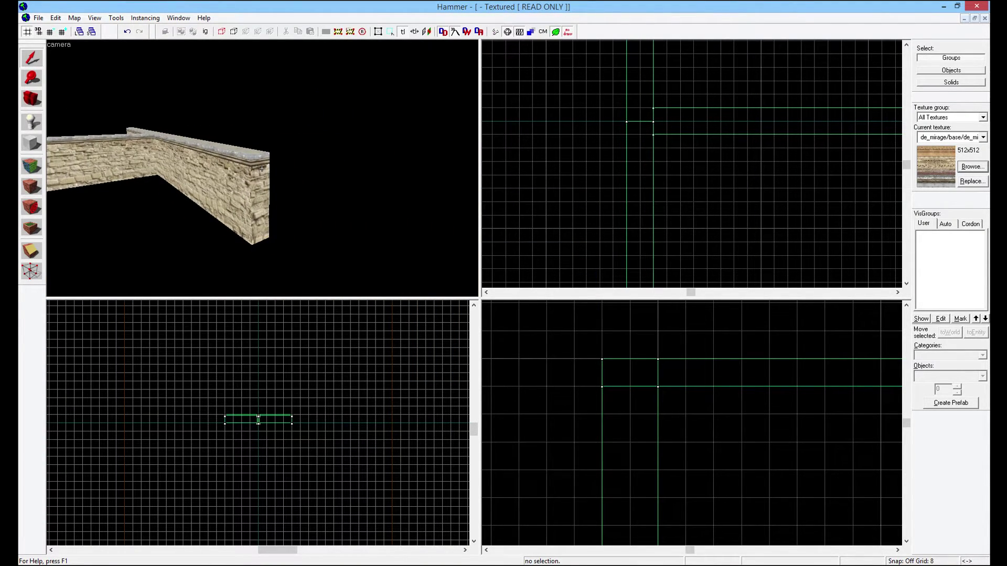
key("shift+a")
left_click(262, 193)
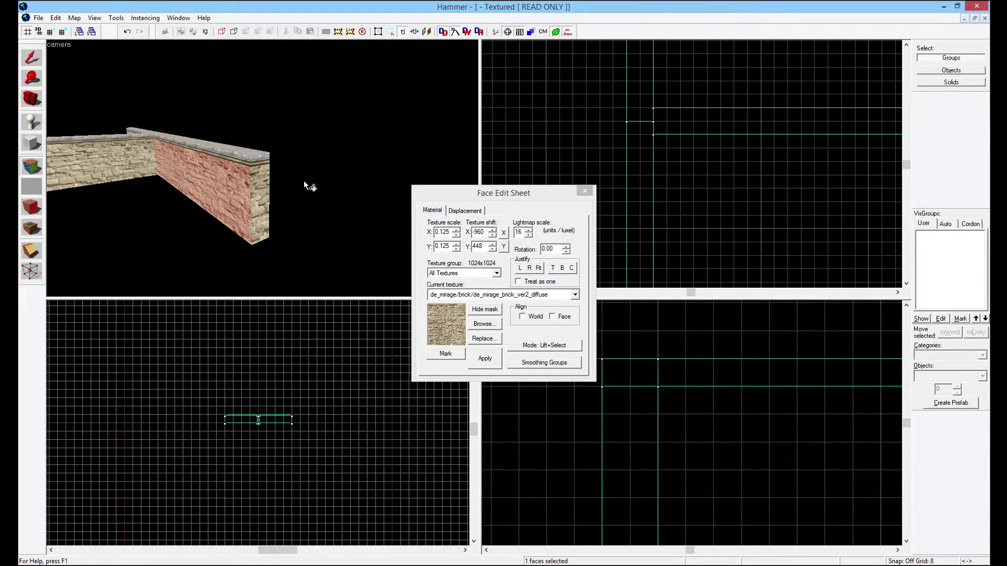
left_click(584, 191)
Step: Examine the brick, trim and tiled top along the crossing wall, the inner corner and the stem wall
key("z")
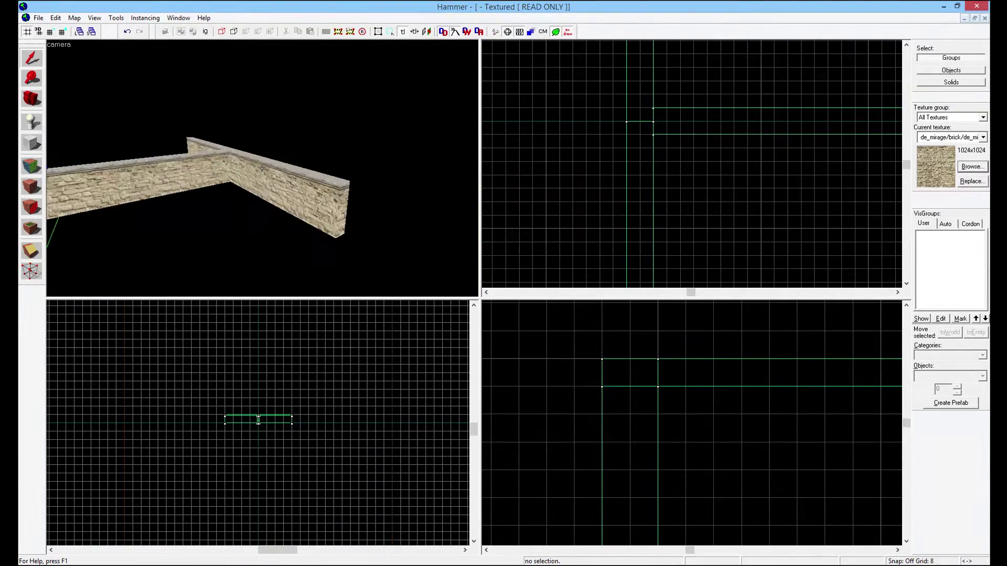
key("w")
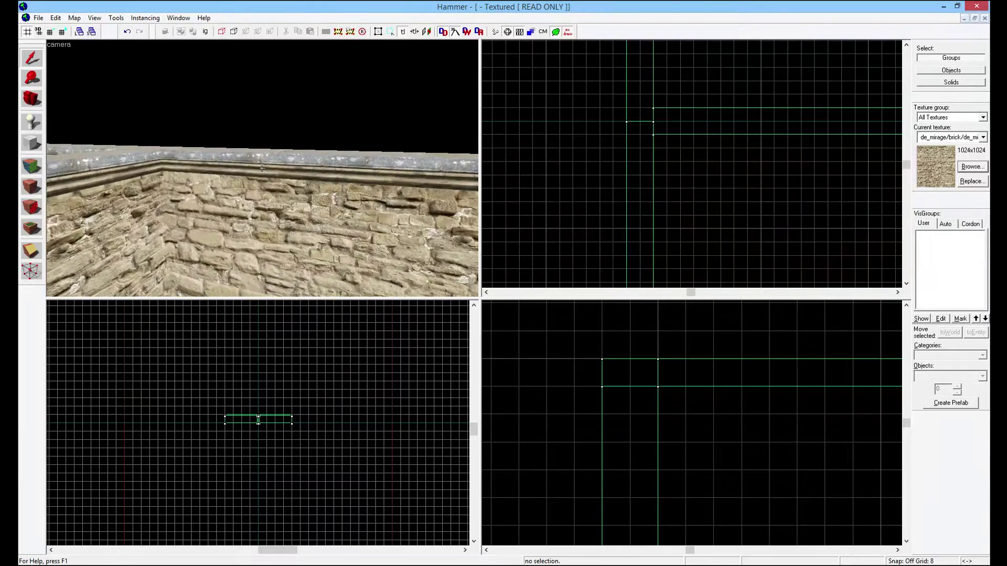
key("s")
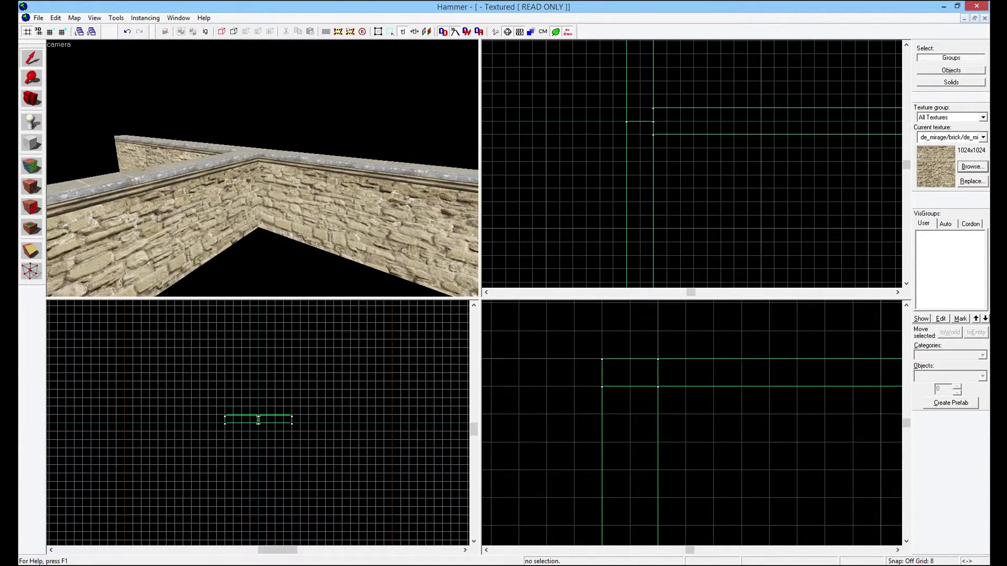
key("s")
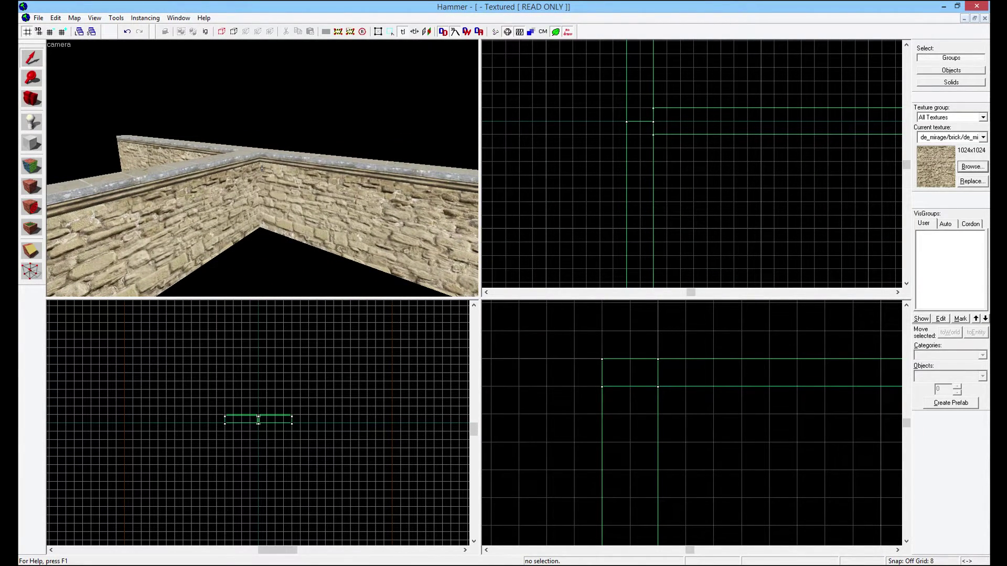
key("w")
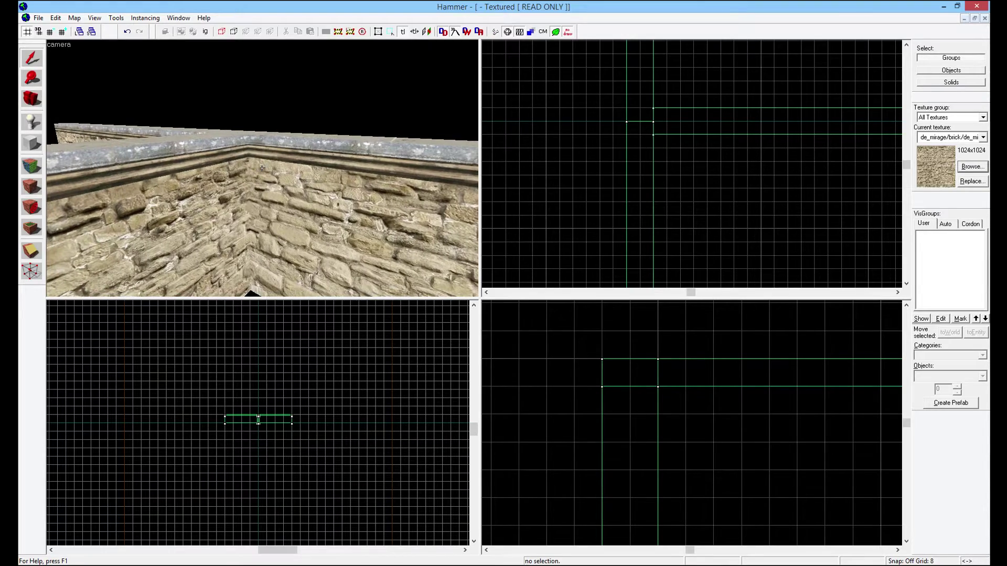
key("s")
key("w")
key("s")
key("a")
key("s")
key("z")
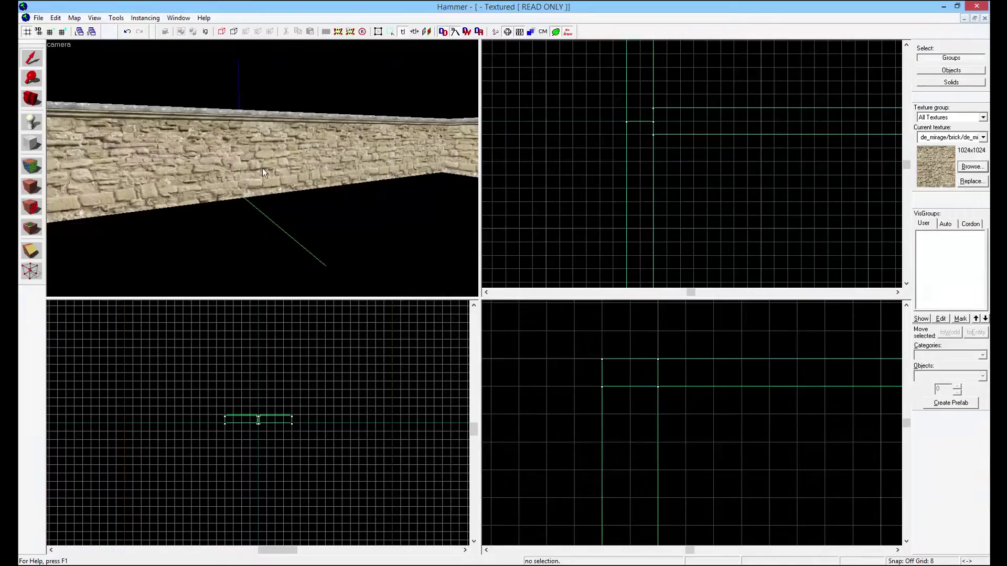
Step: Search the texture browser for "decal" and look through the listed textures
left_click(972, 166)
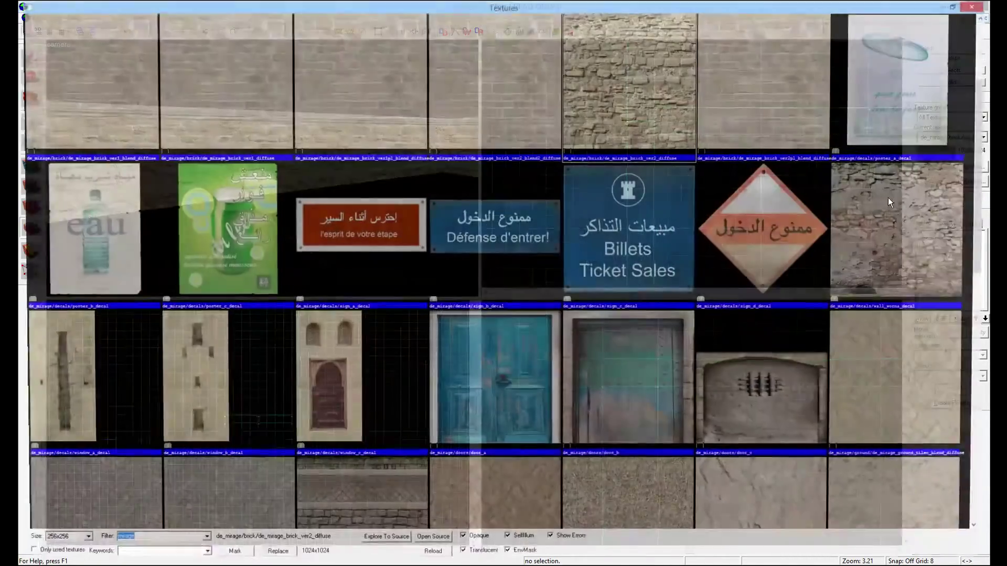
type("decal")
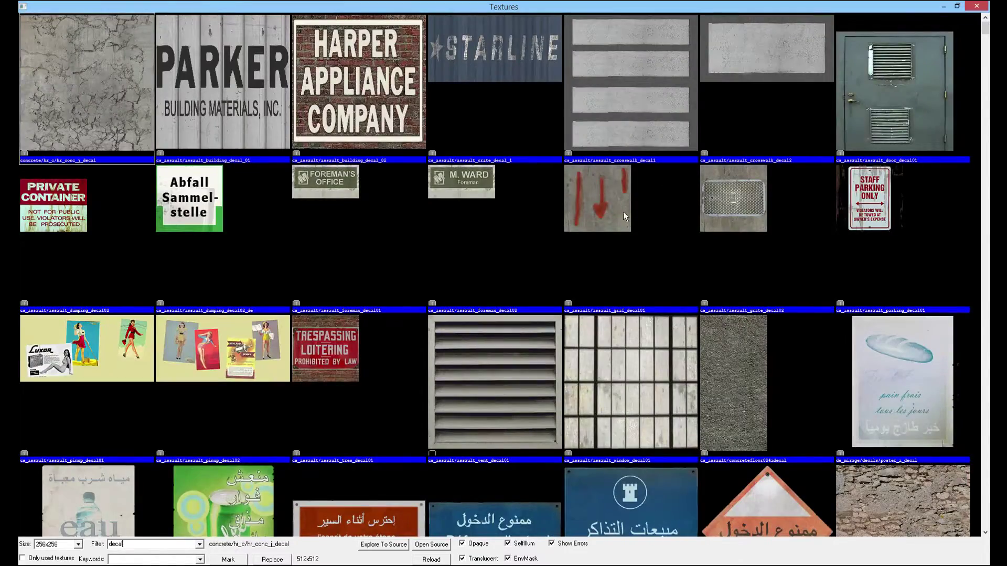
left_click(527, 238)
scroll(525, 241, "down", 5)
scroll(477, 253, "down", 20)
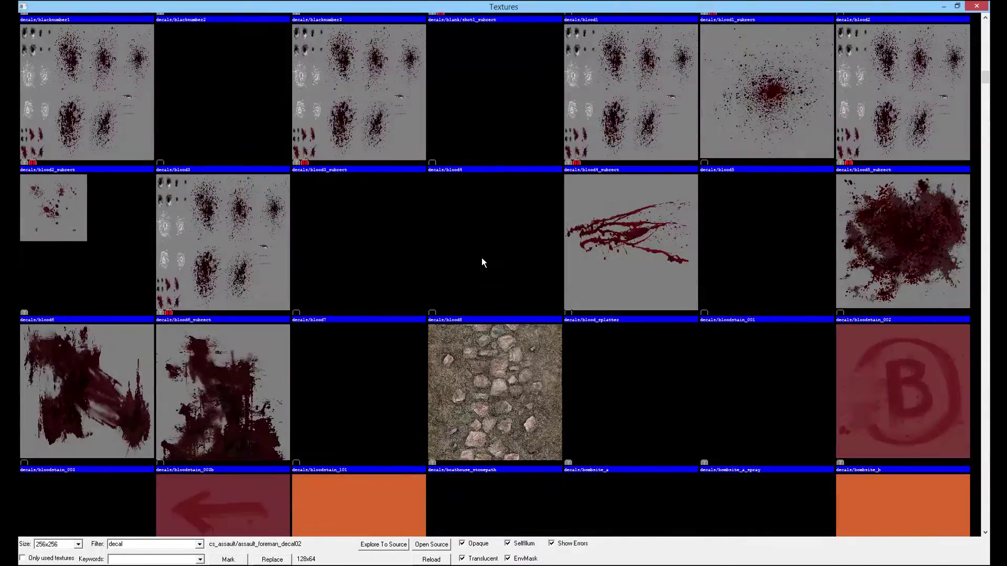
scroll(464, 244, "down", 20)
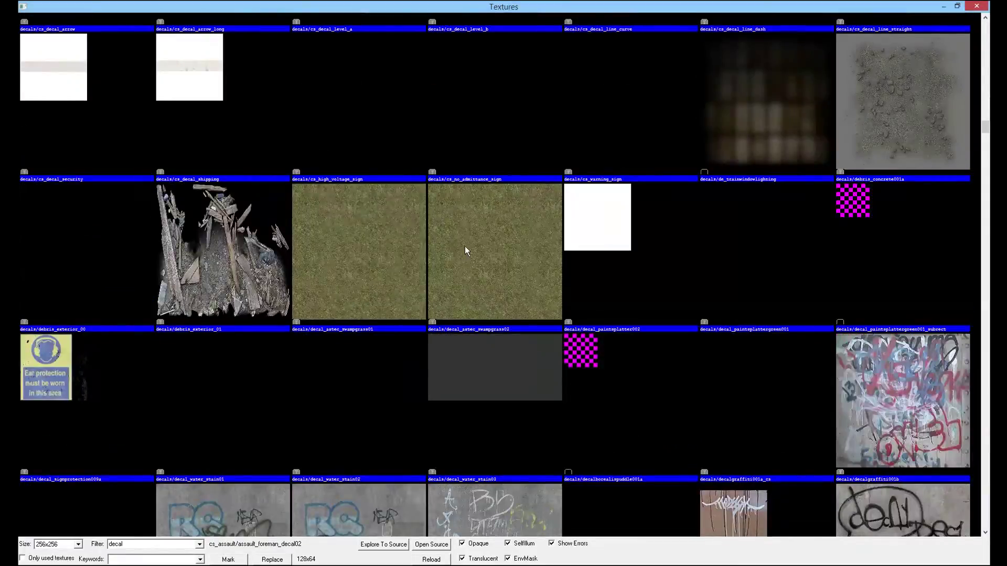
scroll(461, 245, "up", 15)
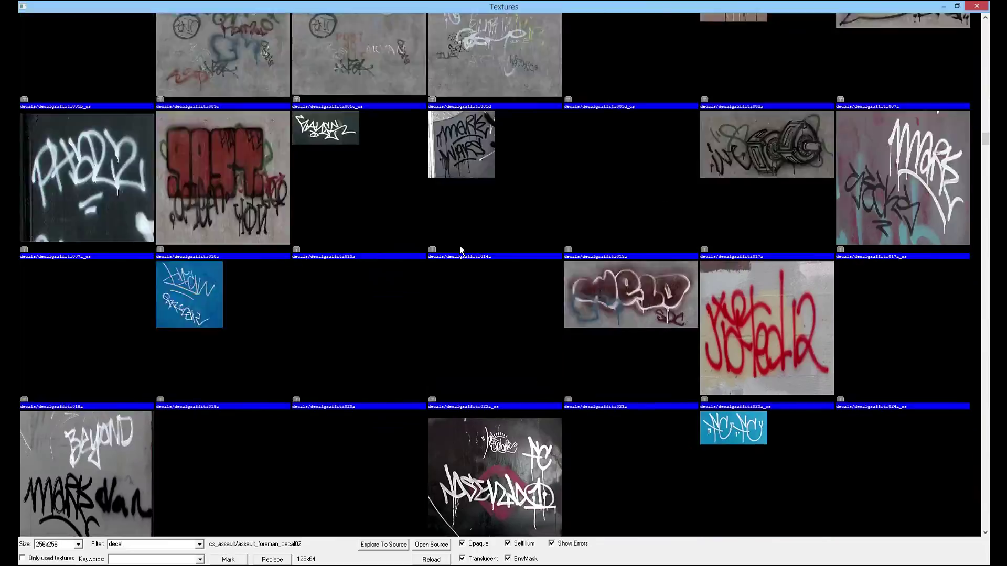
scroll(428, 259, "up", 15)
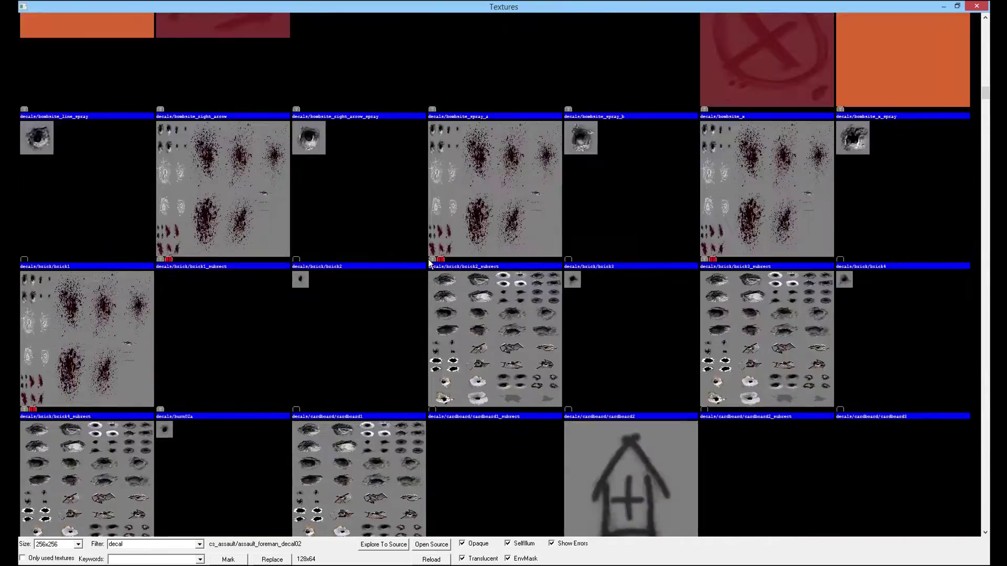
Step: Filter the textures by "dec" and place a de_dust/decay05 overlay on the stem wall's side face
scroll(438, 263, "up", 5)
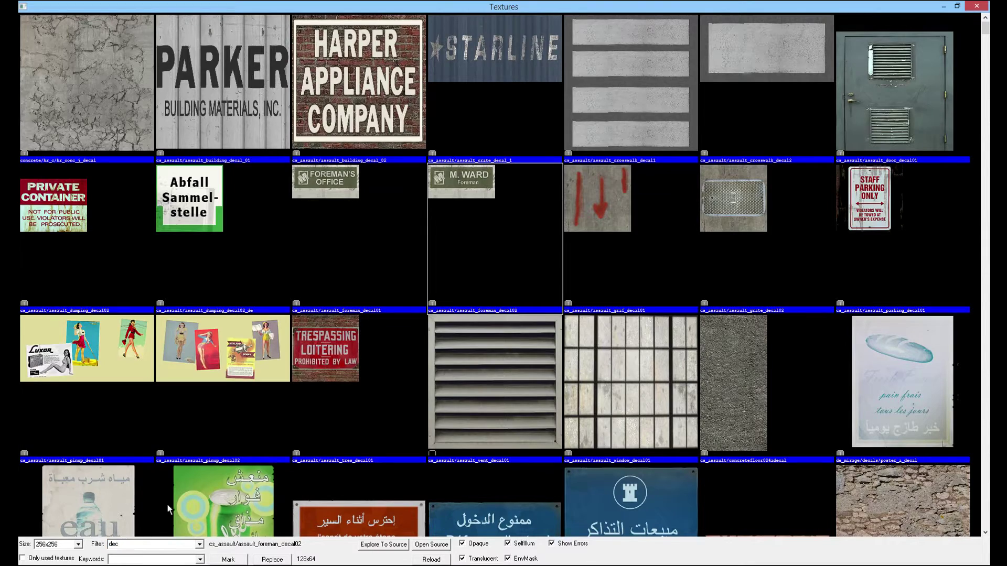
left_click(477, 368)
scroll(476, 368, "down", 5)
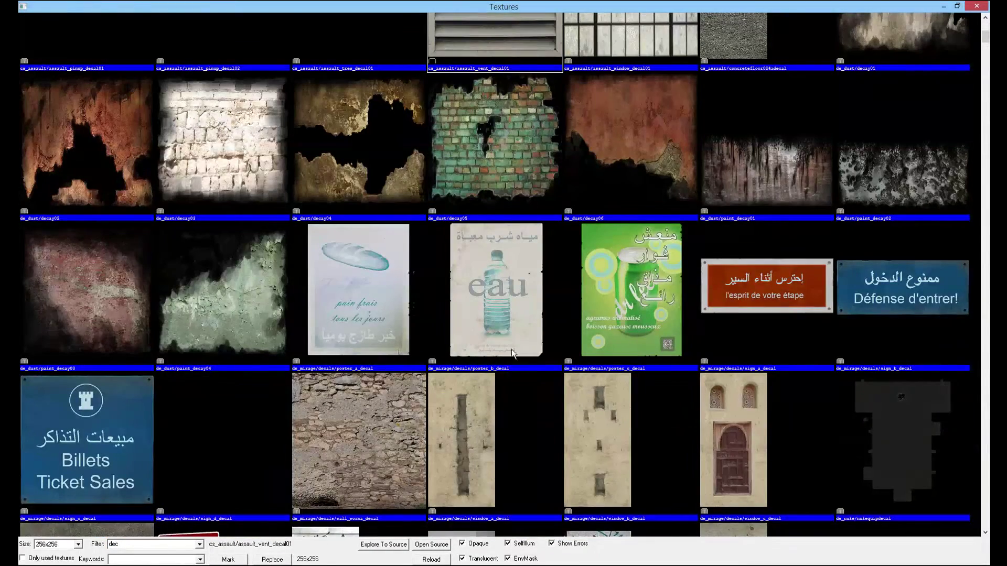
scroll(477, 281, "down", 2)
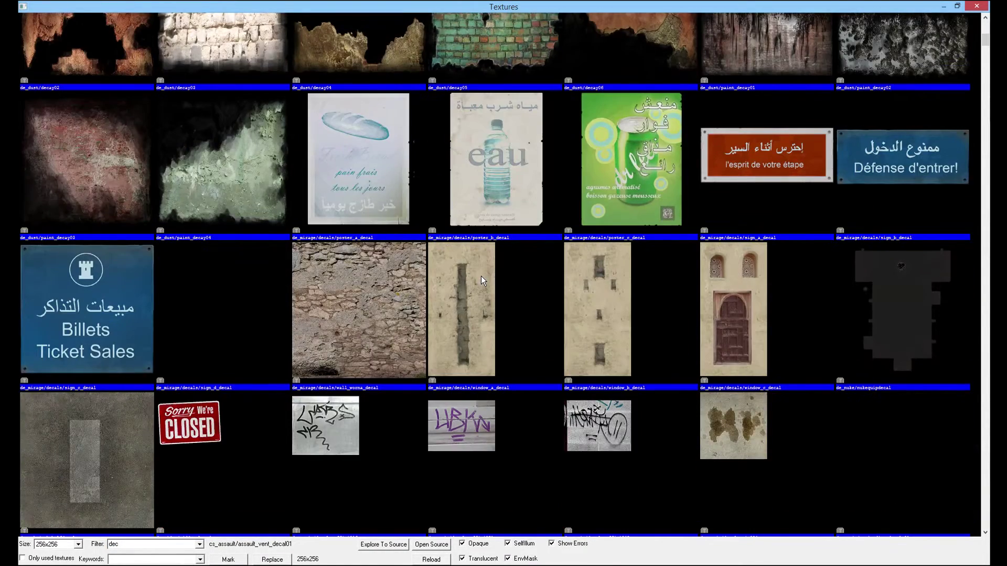
scroll(493, 285, "up", 3)
double_click(515, 291)
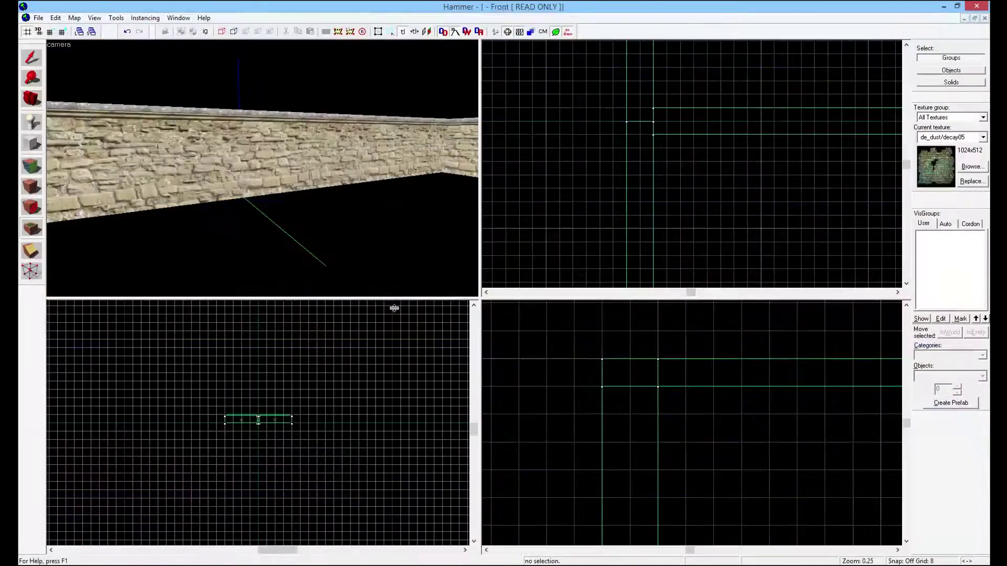
left_click(199, 158)
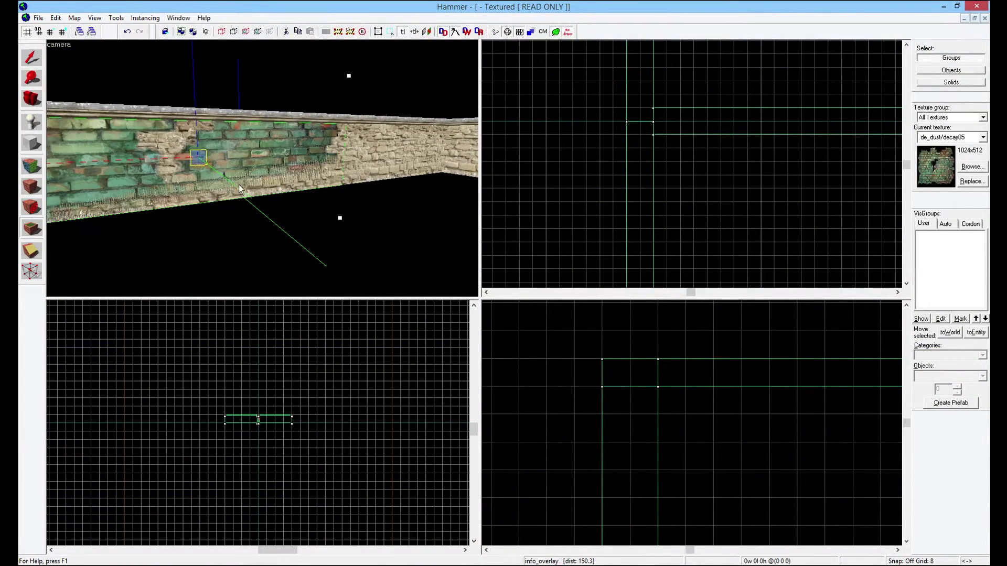
Step: View the green brick overlay along the stem wall from closer up and delete it
key("z")
key("a")
key("w")
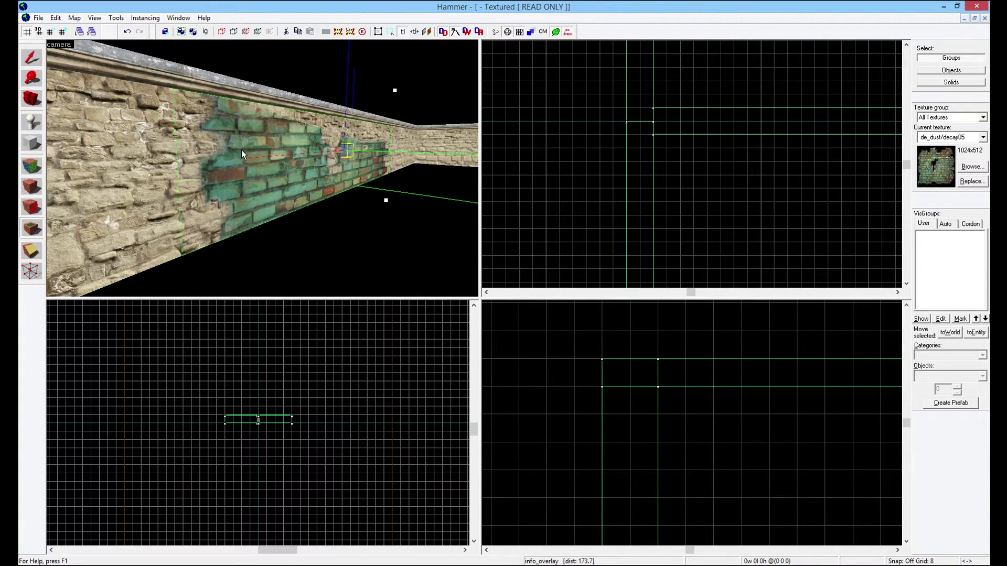
key("Delete")
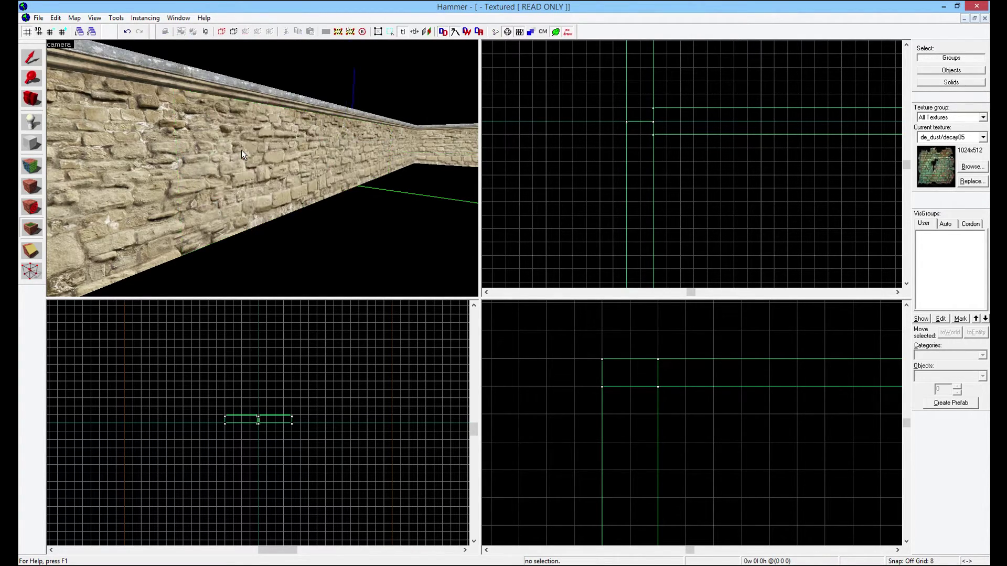
Step: Place a decals/asphalt/asphalt_smashed1 crack overlay on the stem wall's side face and inspect it up close
left_click(971, 167)
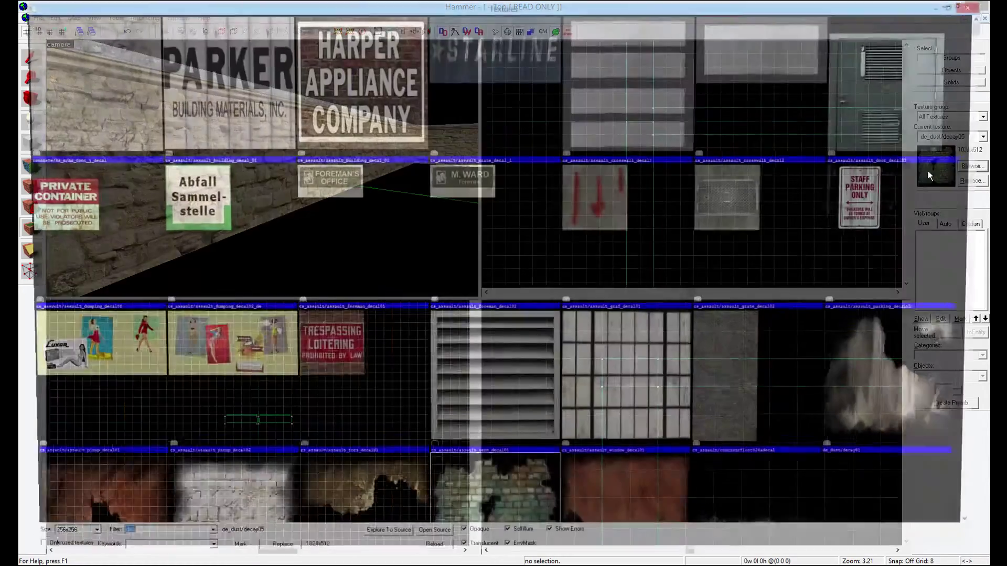
scroll(329, 369, "down", 10)
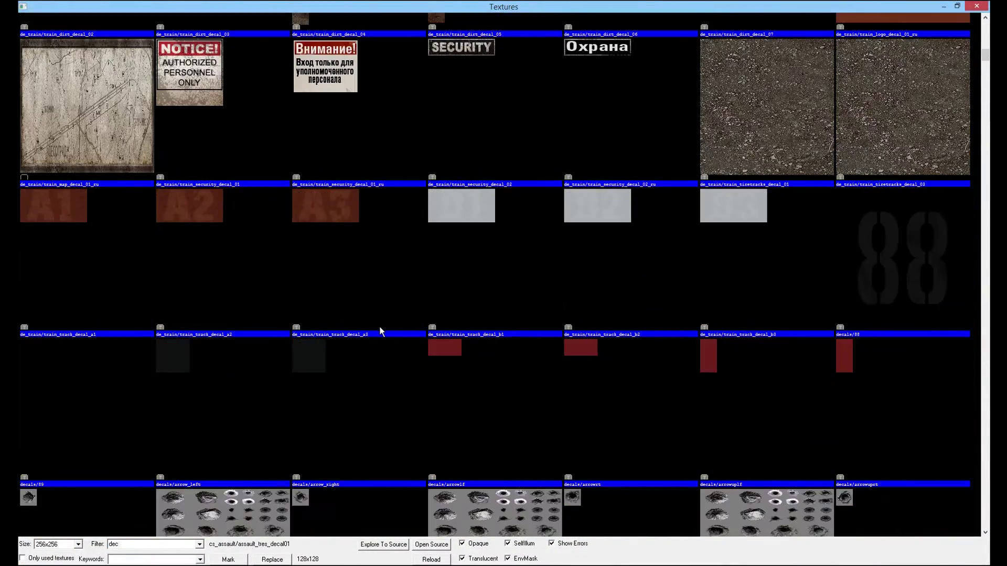
scroll(378, 320, "down", 3)
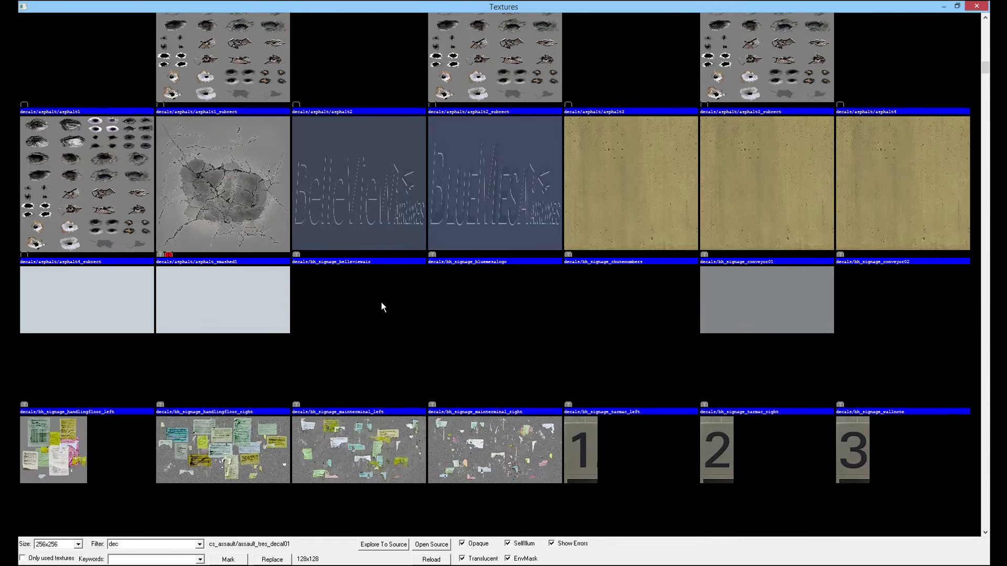
left_click(215, 206)
double_click(240, 196)
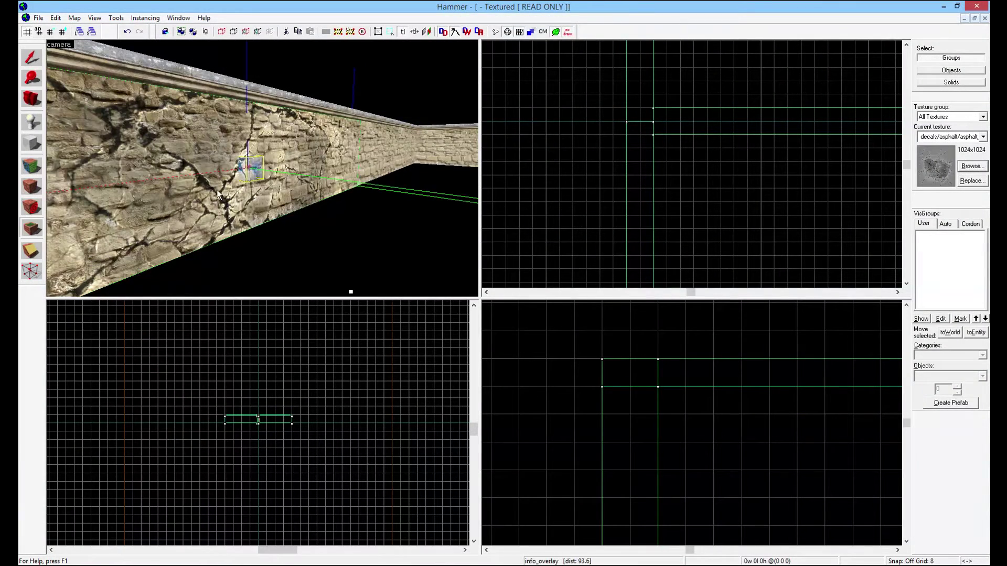
key("w")
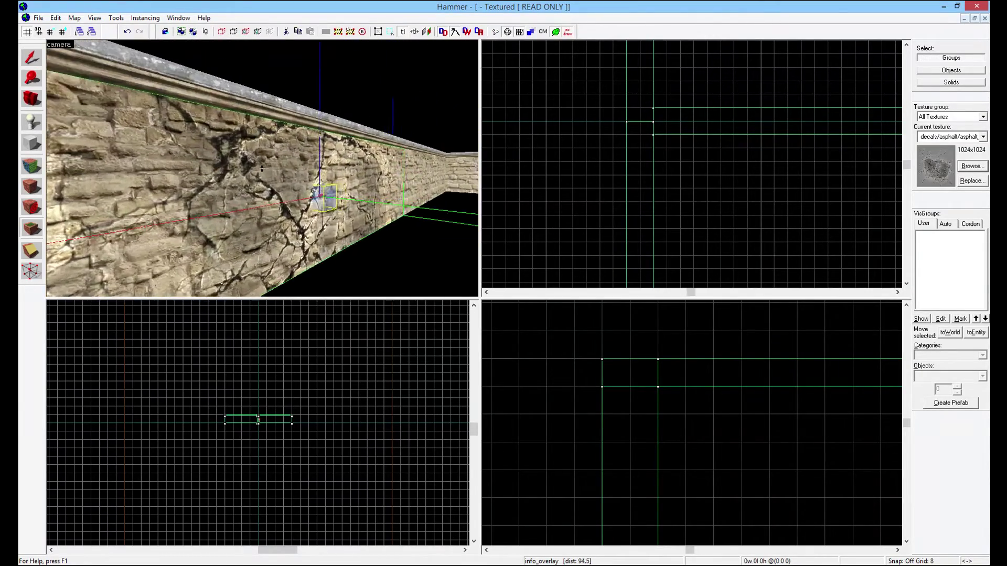
key("s")
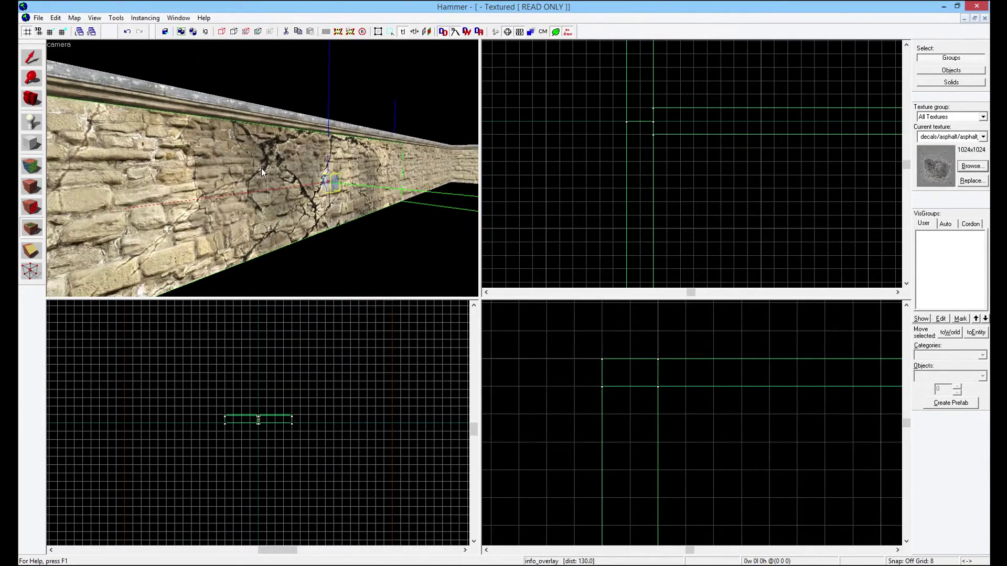
Step: Delete the crack overlay and place a decals/bills02a overlay on the stem wall's side face instead
key("alt+Return")
left_click(665, 169)
left_click(972, 166)
left_click(642, 314)
scroll(624, 313, "down", 3)
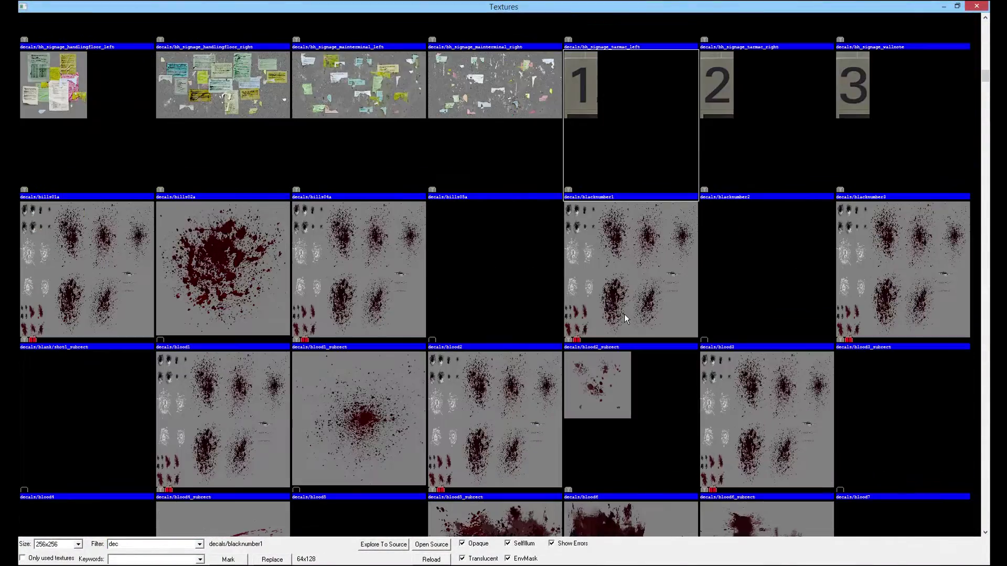
double_click(228, 86)
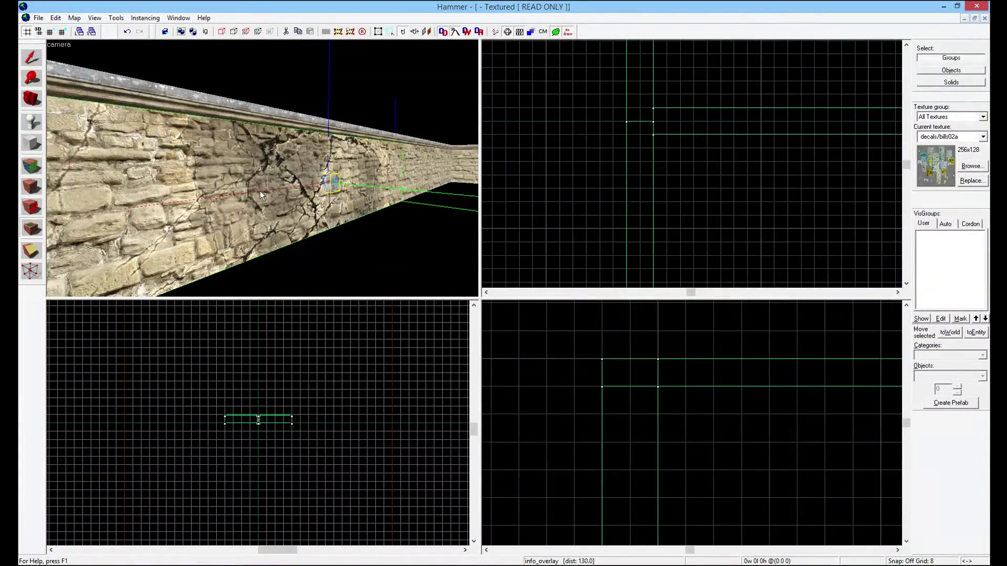
key("Delete")
left_click(260, 187)
key("z")
key("d")
key("z")
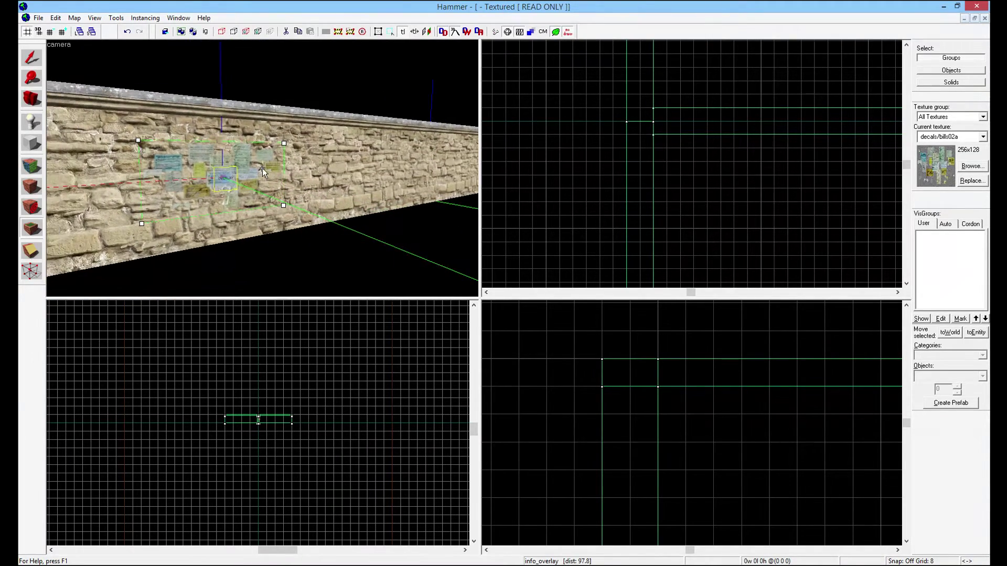
Step: Move the paper bills overlay about 9 units up the stem wall
left_click(31, 58)
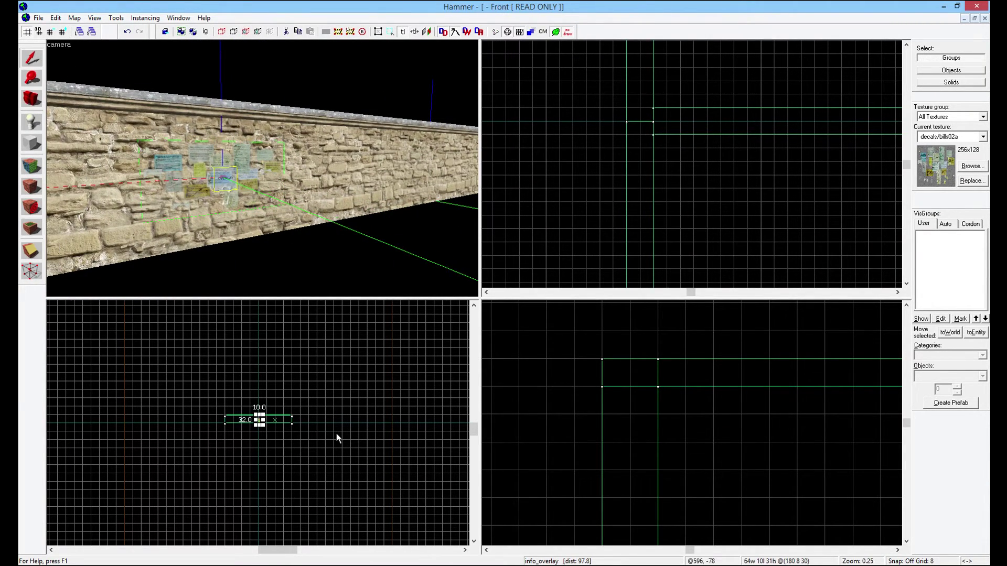
key("Up")
key("Up")
key("Up")
key("Up")
key("Up")
key("Up")
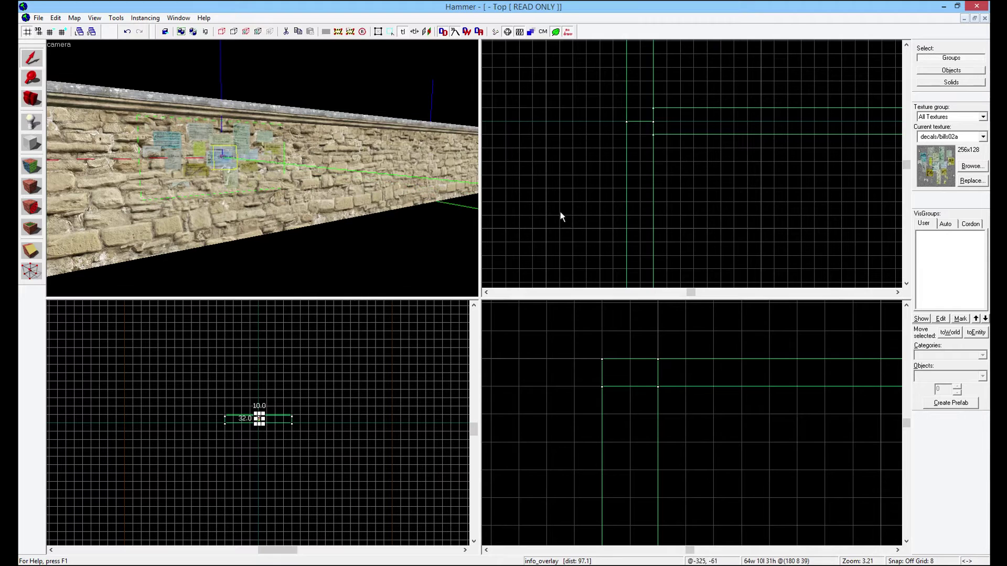
Step: Deselect the paper bills overlay and examine it up close at an oblique angle along the stem wall's side face
key("Escape")
key("z")
key("d")
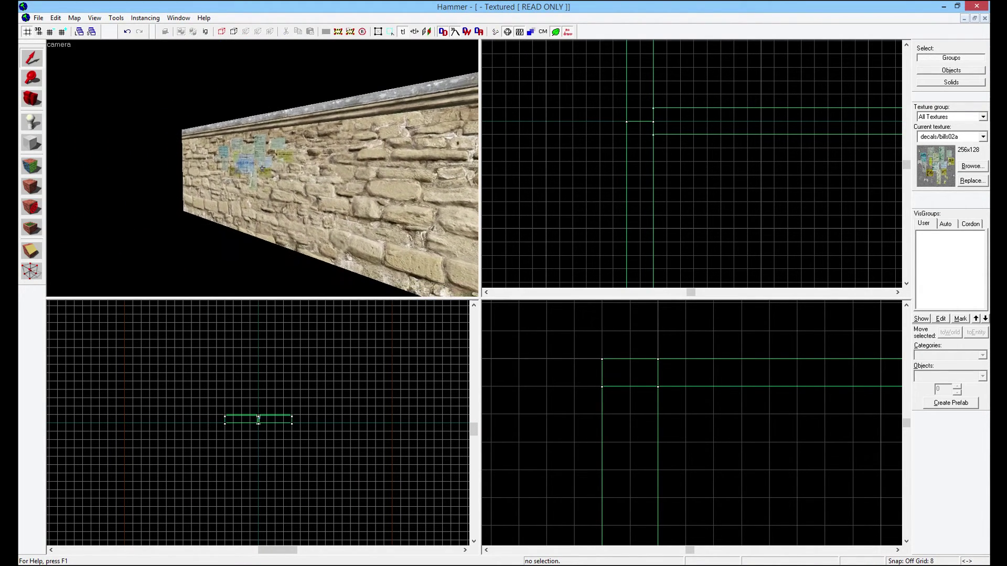
key("w")
key("Up")
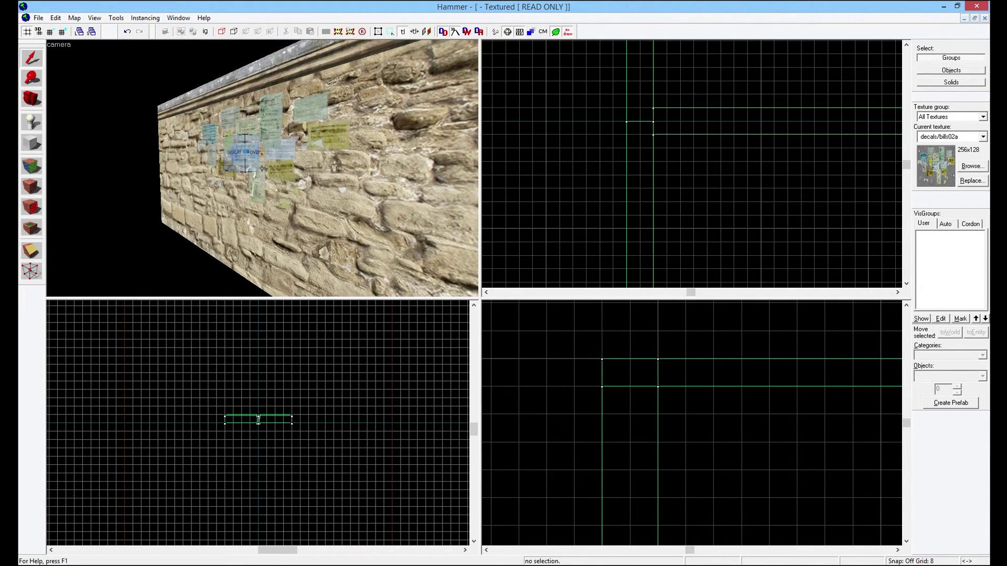
key("Page_Up")
key("Up")
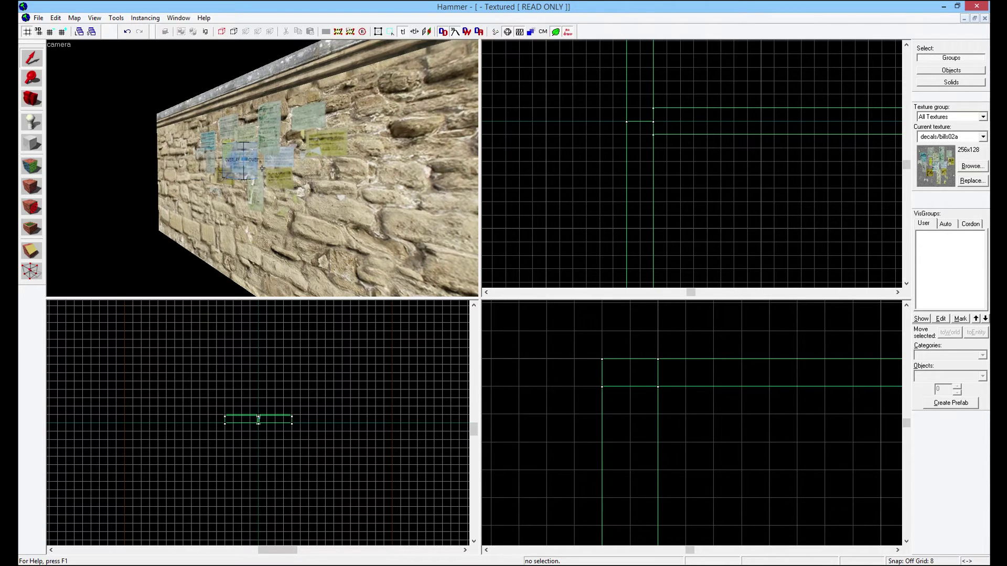
key("Page_Up")
key("Down")
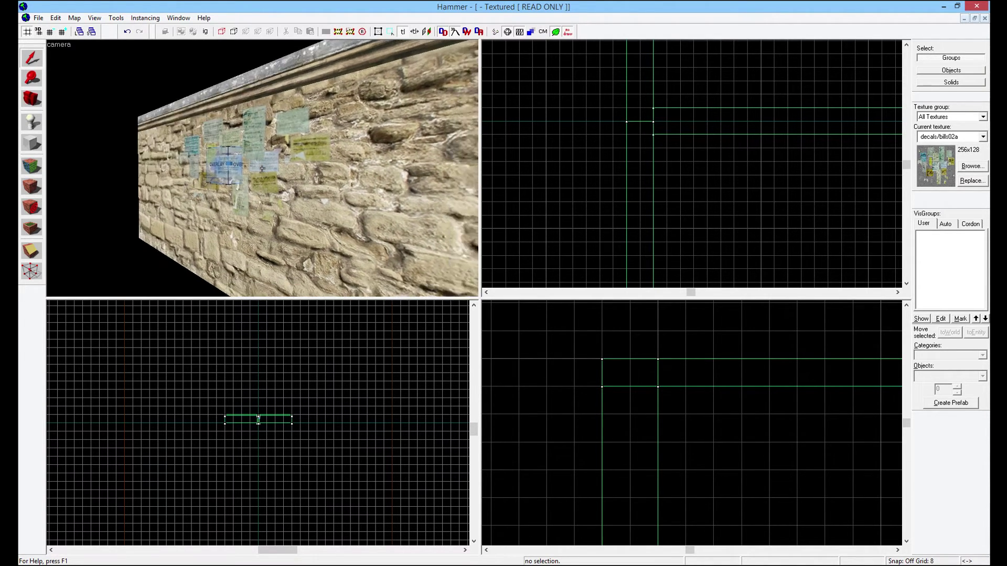
Step: Examine how the paper bills overlay breaks up the stem wall from farther back and from the opposite angle
key("w")
key("s")
key("w")
key("s")
key("a")
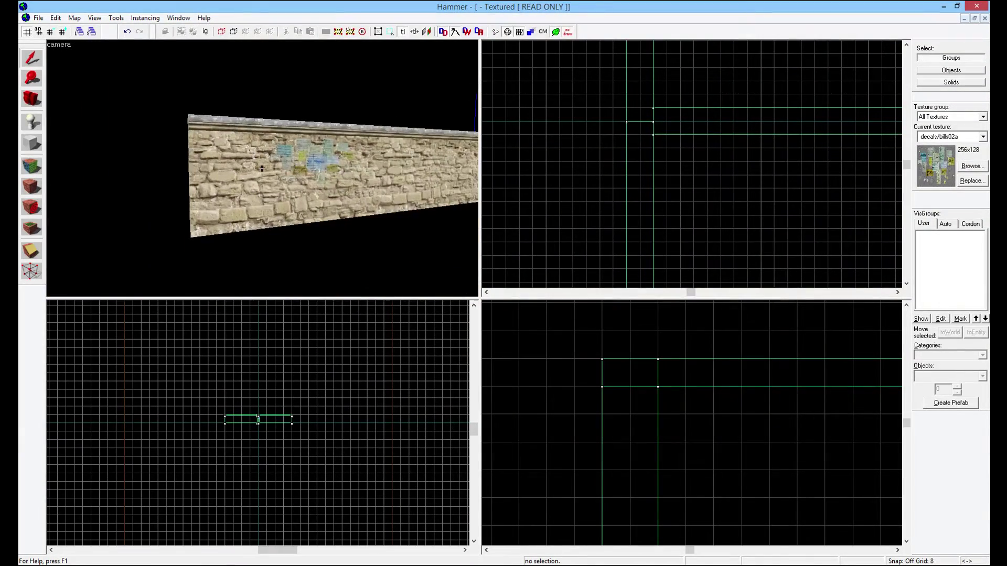
key("w")
key("s")
key("w")
key("Left")
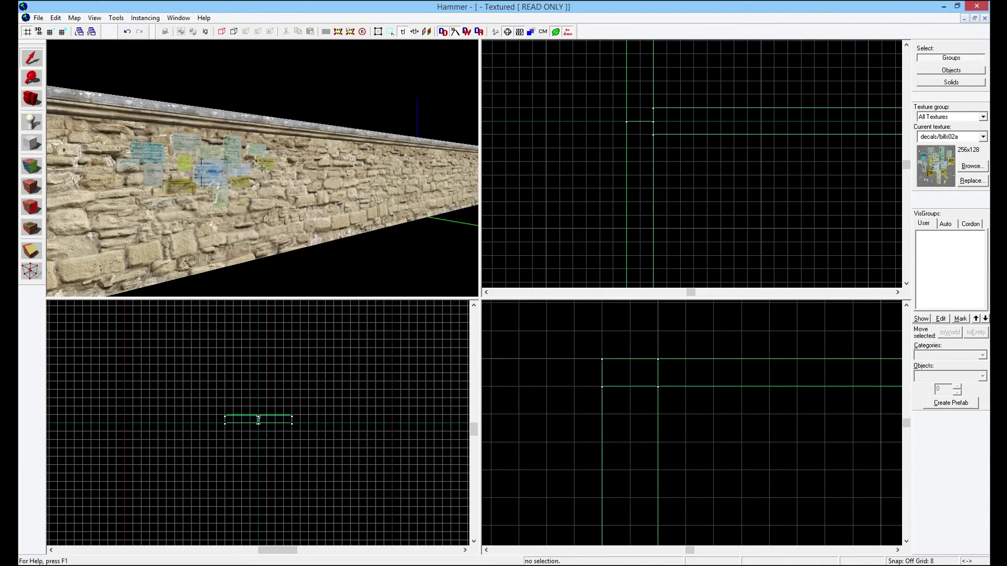
key("Left")
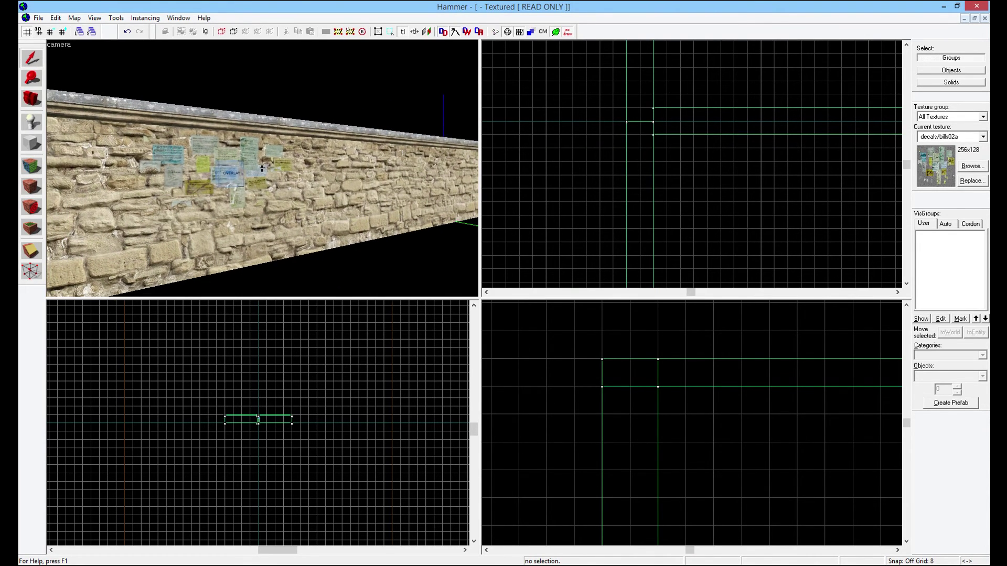
key("Up")
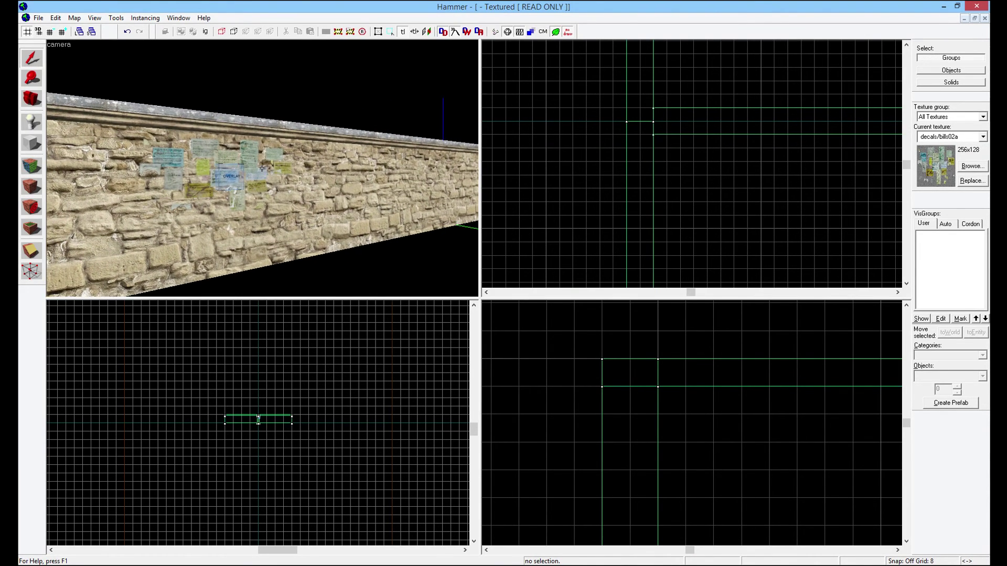